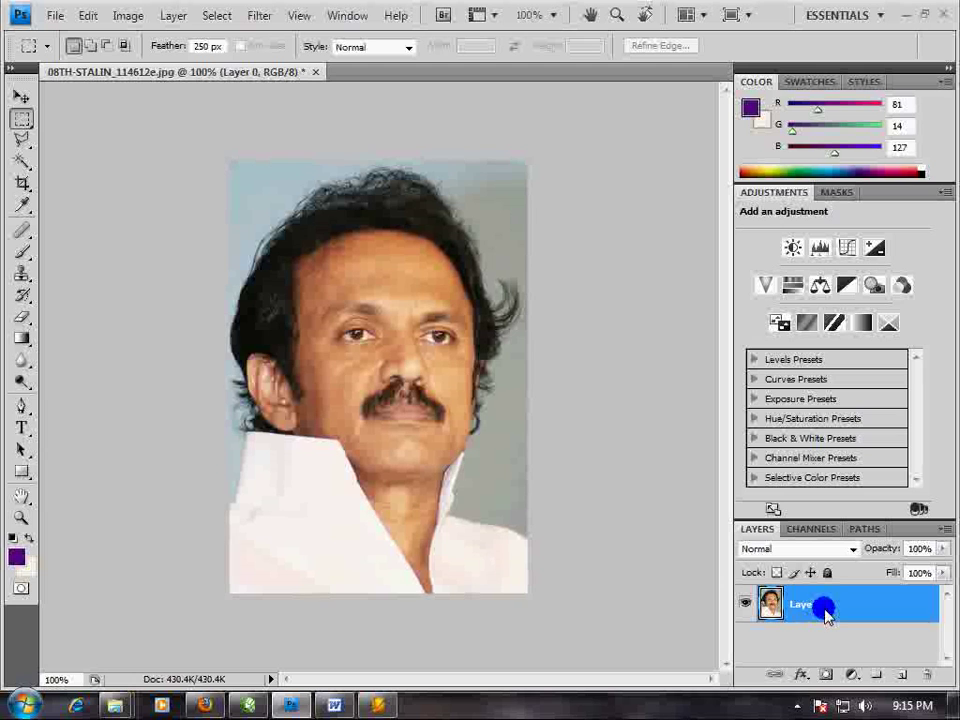
Duplicate Layer 0 twice, creating Layer 0 copy and Layer 0 copy 2.
{"action": "left_click", "coordinate": [825, 606]}
{"action": "right_click", "coordinate": [813, 606]}
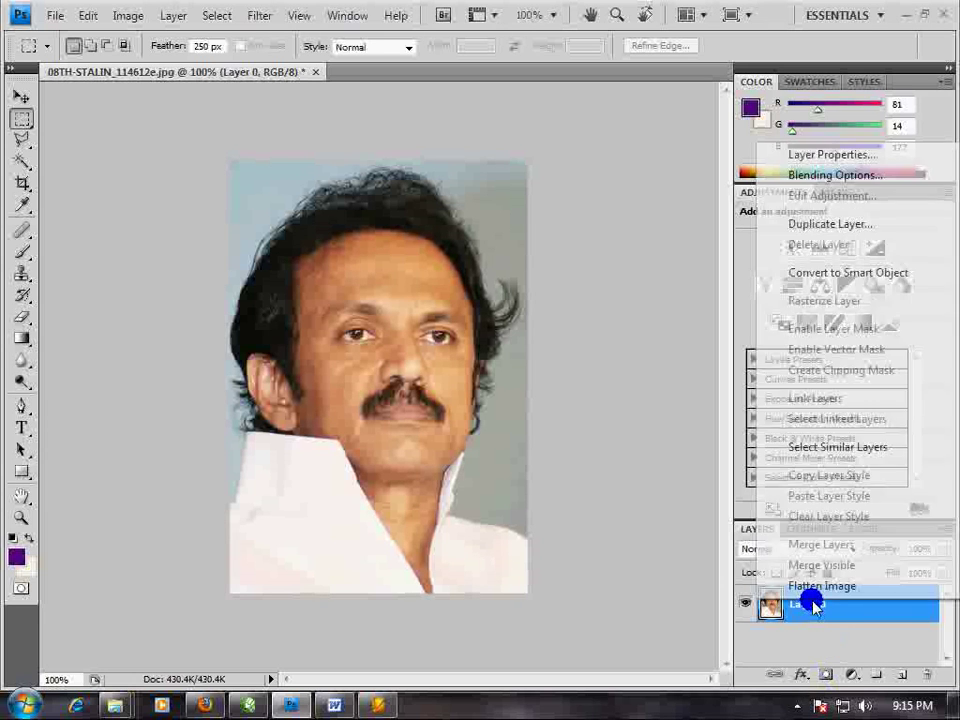
{"action": "left_click", "coordinate": [815, 224]}
{"action": "key", "text": "Return"}
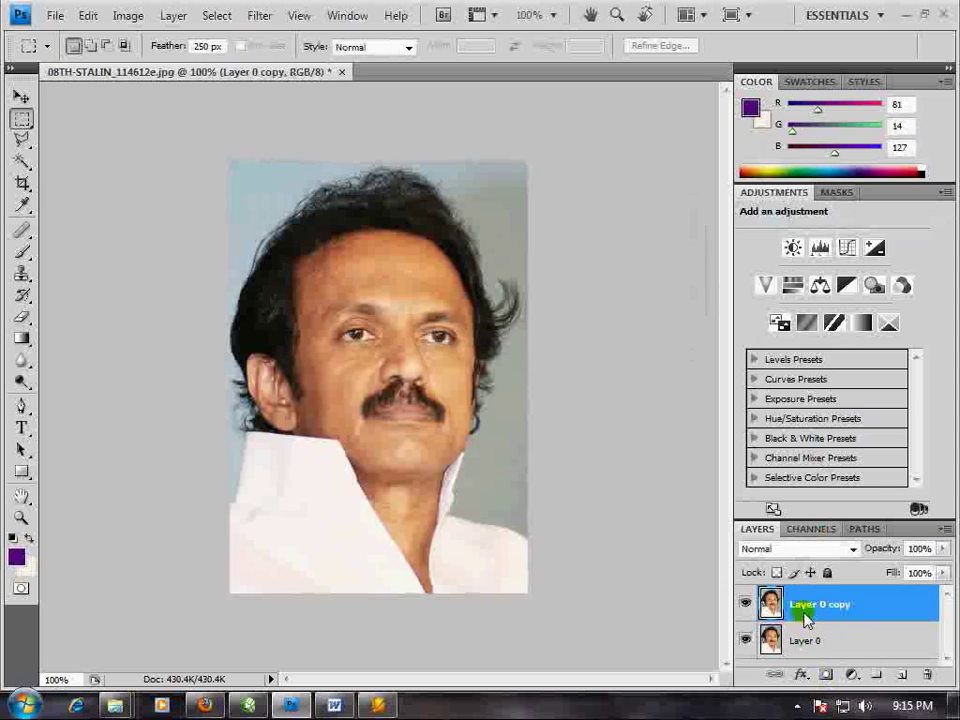
{"action": "right_click", "coordinate": [808, 608]}
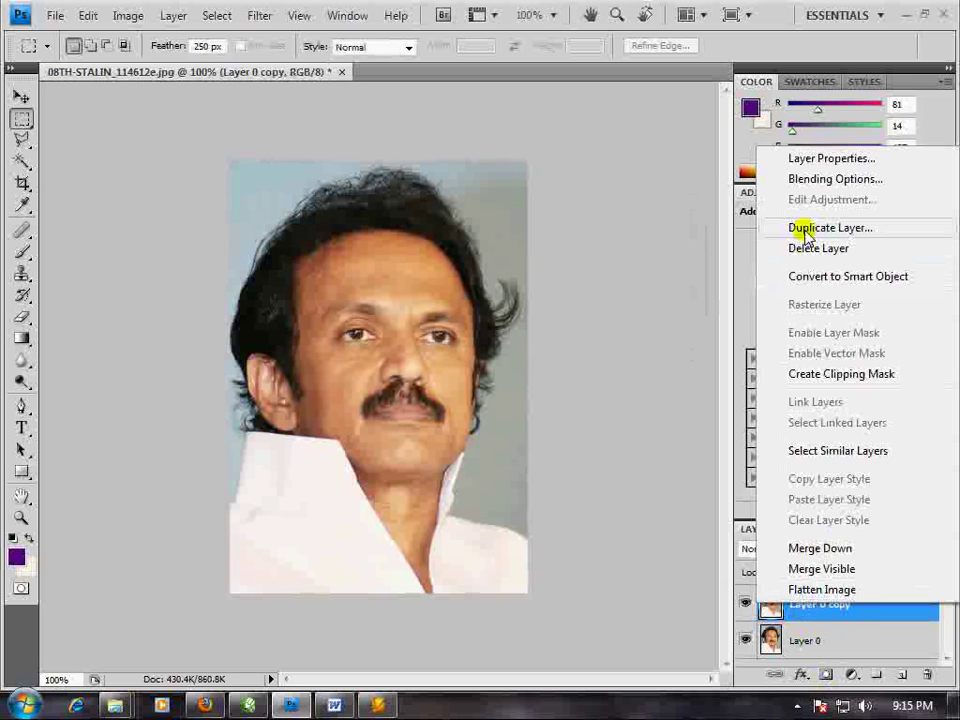
{"action": "left_click", "coordinate": [810, 228]}
{"action": "left_click", "coordinate": [652, 207]}
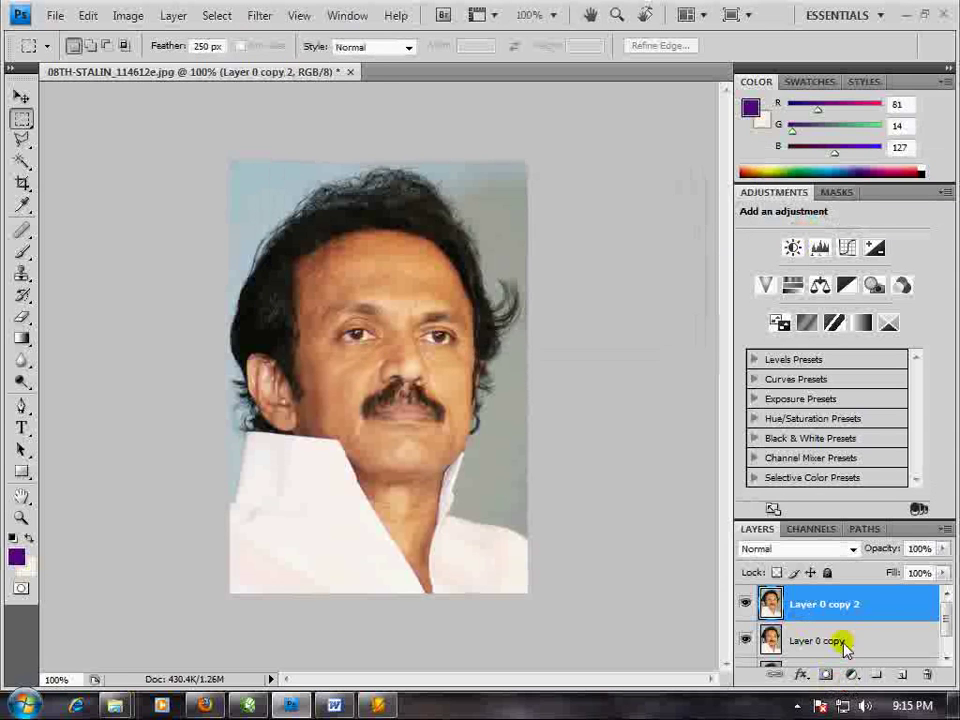
Select Layer 0 copy 2 and add a white layer mask to it.
{"action": "left_click", "coordinate": [945, 643]}
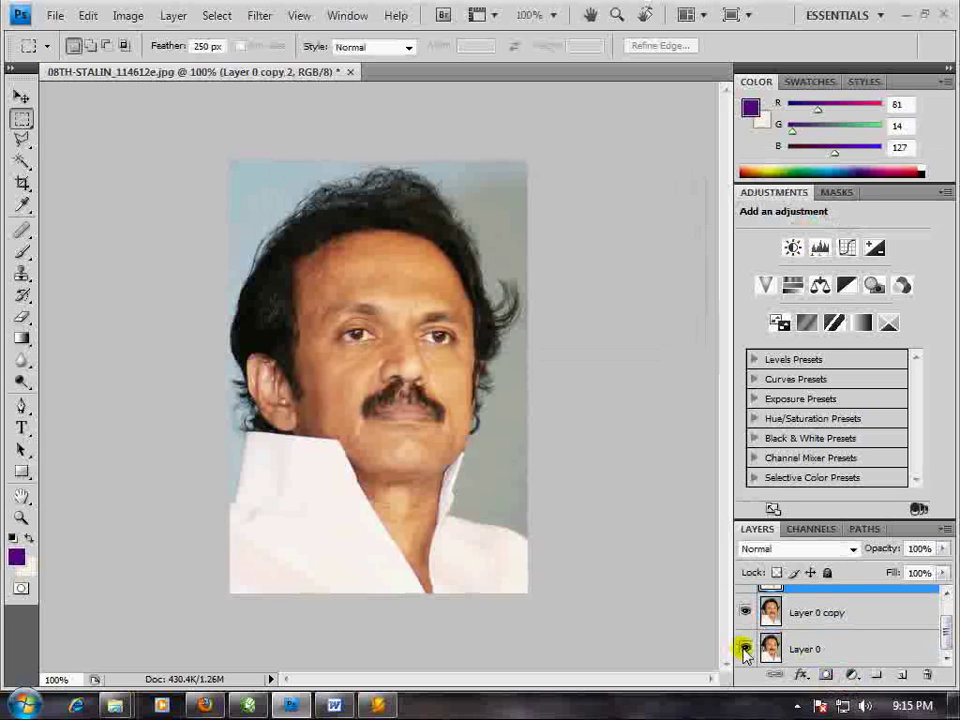
{"action": "left_click", "coordinate": [820, 612]}
{"action": "scroll", "coordinate": [818, 617], "scroll_direction": "up", "scroll_amount": 1}
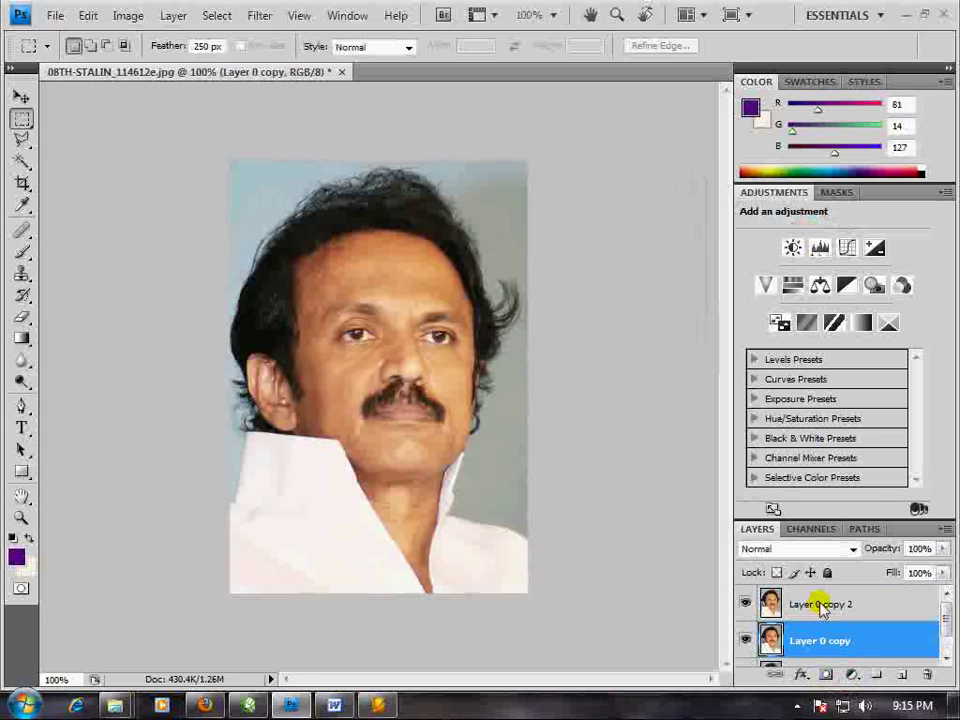
{"action": "left_click", "coordinate": [820, 606]}
{"action": "left_click", "coordinate": [851, 675]}
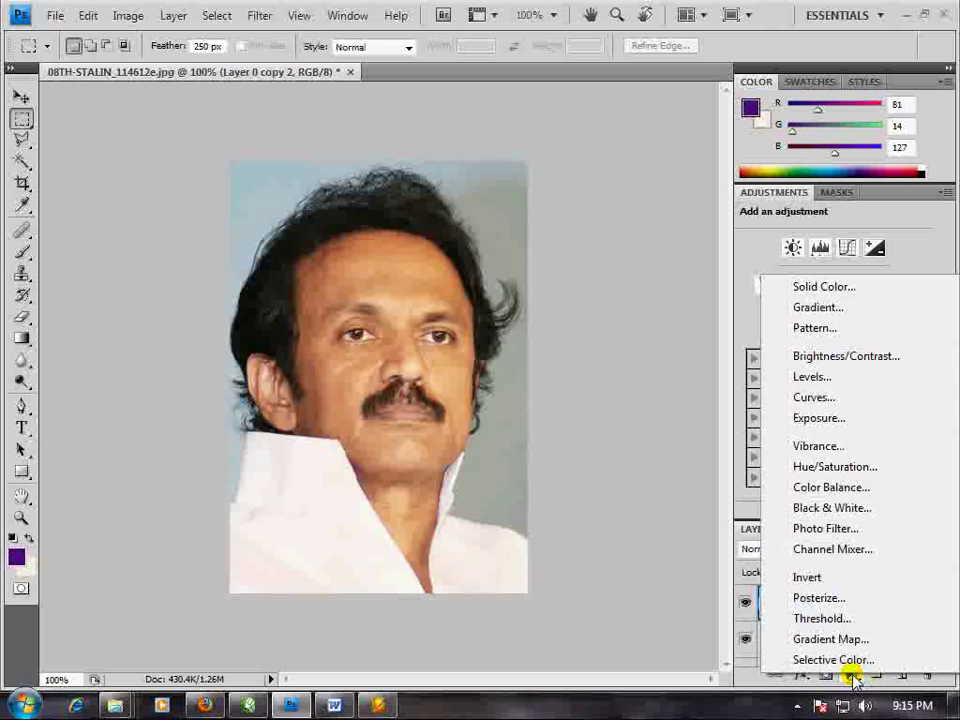
{"action": "left_click", "coordinate": [724, 617]}
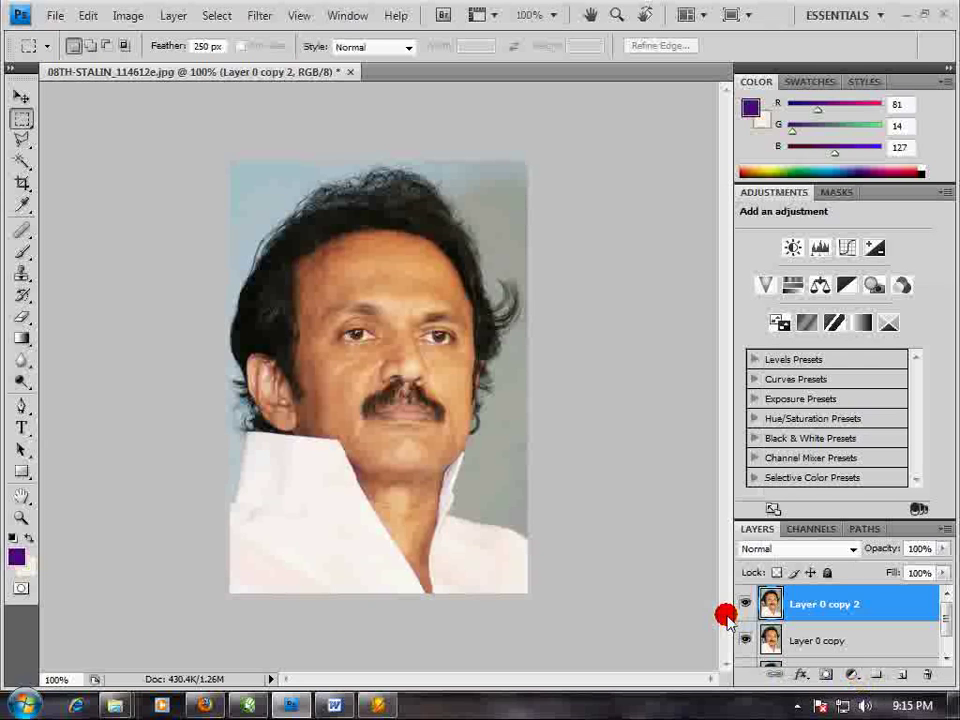
{"action": "left_click", "coordinate": [828, 676]}
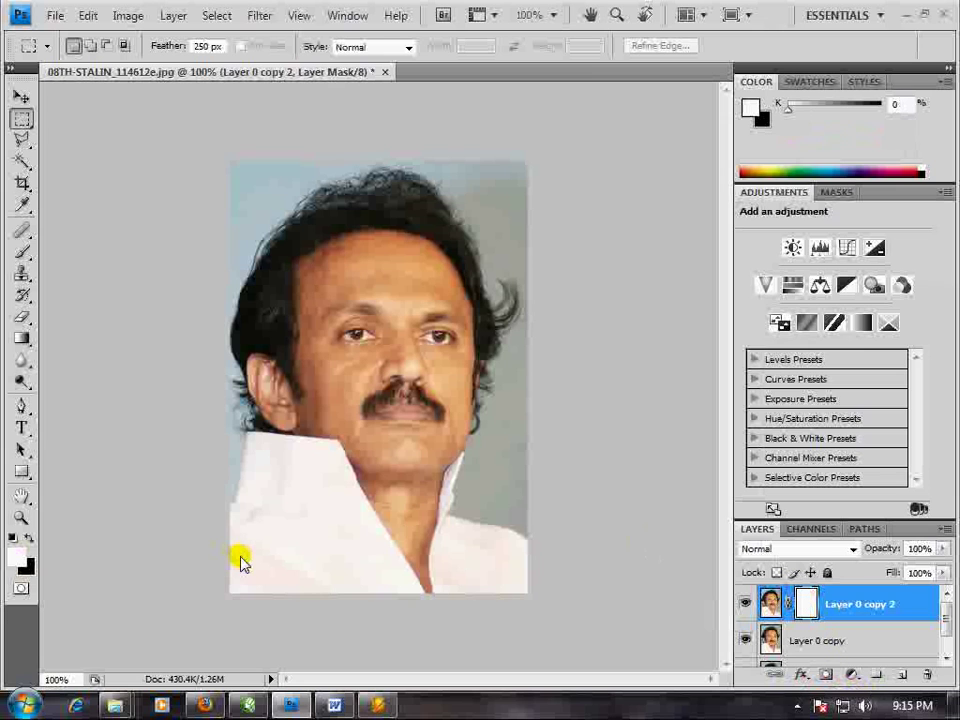
Set the Eraser brush to 0% hardness and hide Layer 0 copy.
{"action": "left_click", "coordinate": [20, 318]}
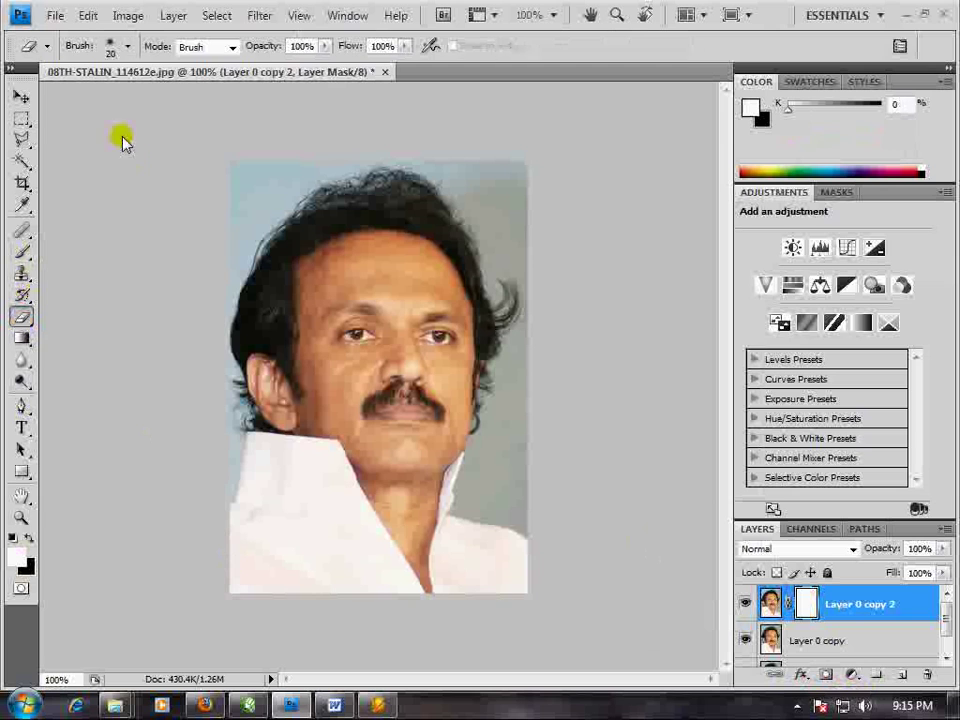
{"action": "left_click", "coordinate": [129, 46]}
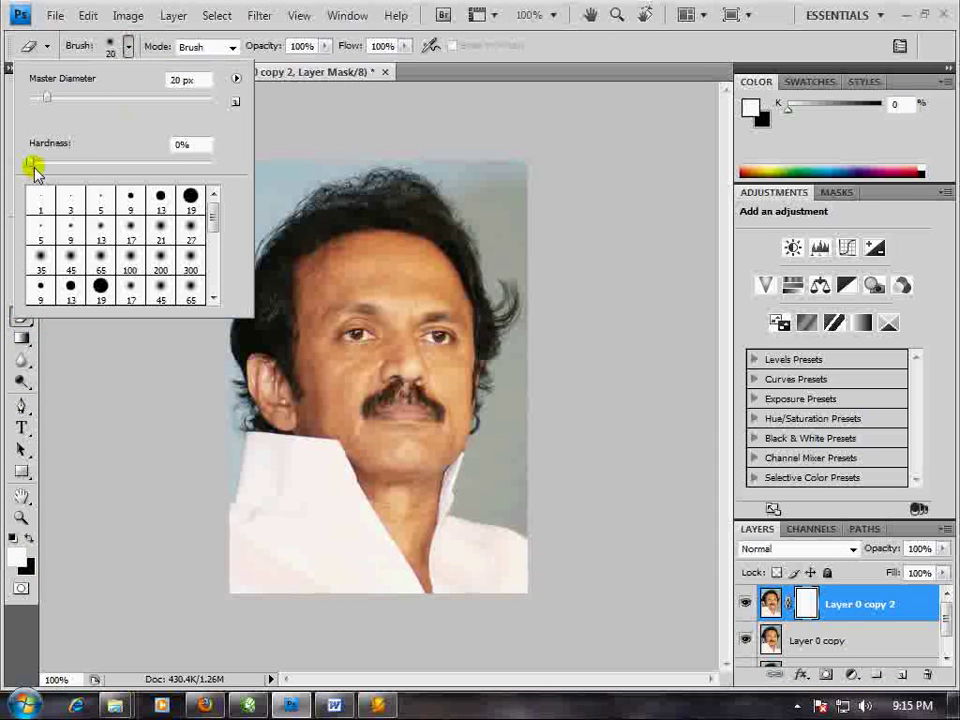
{"action": "left_click_drag", "start_coordinate": [34, 161], "coordinate": [13, 167]}
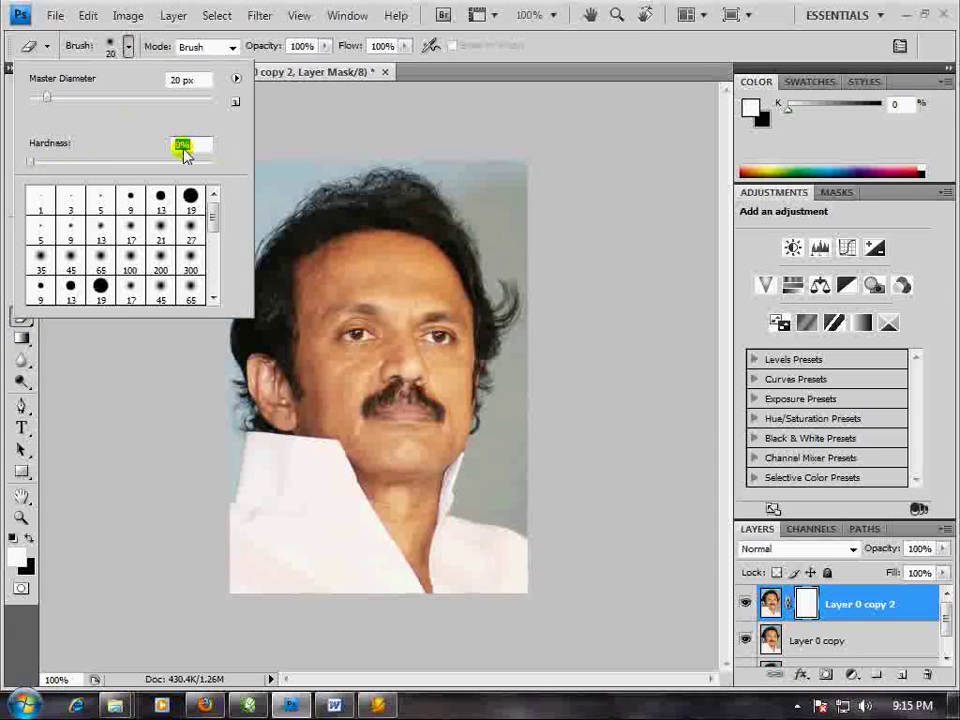
{"action": "left_click", "coordinate": [596, 48]}
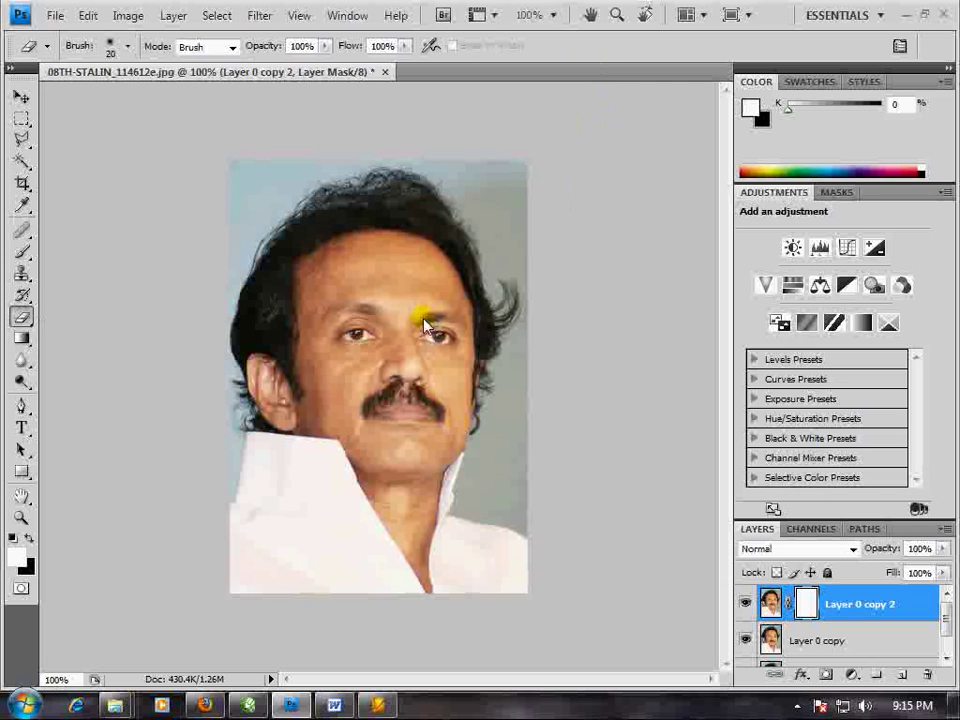
{"action": "left_click", "coordinate": [745, 640]}
Mask out the forehead, nose bridge and cheek on Layer 0 copy 2.
{"action": "mouse_move", "coordinate": [408, 256]}
{"action": "left_mouse_down"}
{"action": "mouse_move", "coordinate": [391, 260]}
{"action": "mouse_move", "coordinate": [377, 245]}
{"action": "left_mouse_up"}
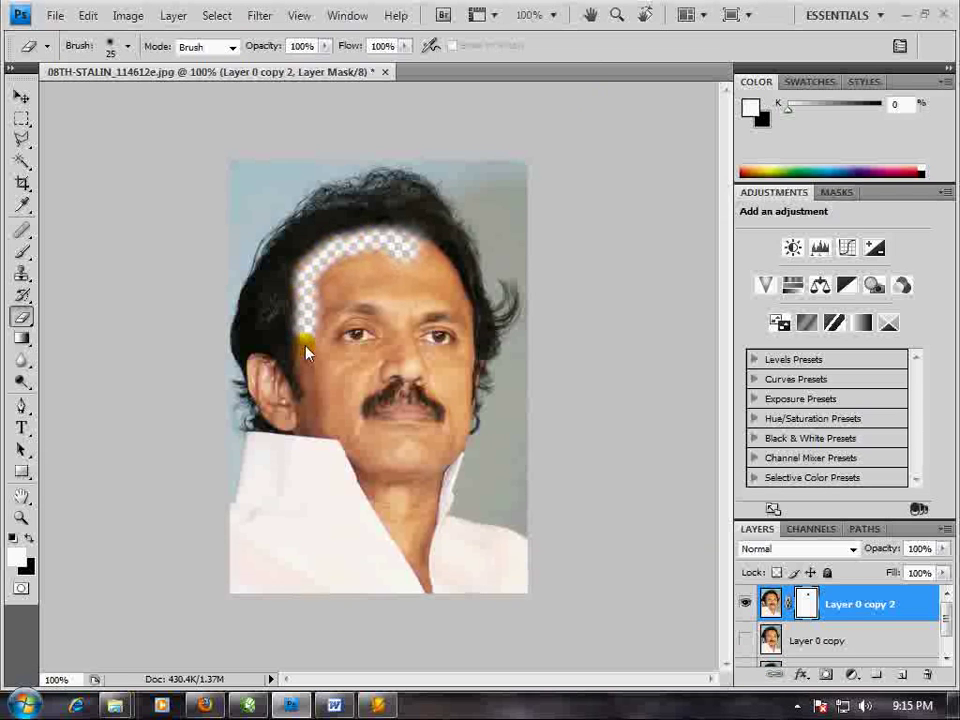
{"action": "mouse_move", "coordinate": [340, 270]}
{"action": "left_mouse_down"}
{"action": "mouse_move", "coordinate": [321, 285]}
{"action": "mouse_move", "coordinate": [422, 268]}
{"action": "mouse_move", "coordinate": [452, 303]}
{"action": "left_mouse_up"}
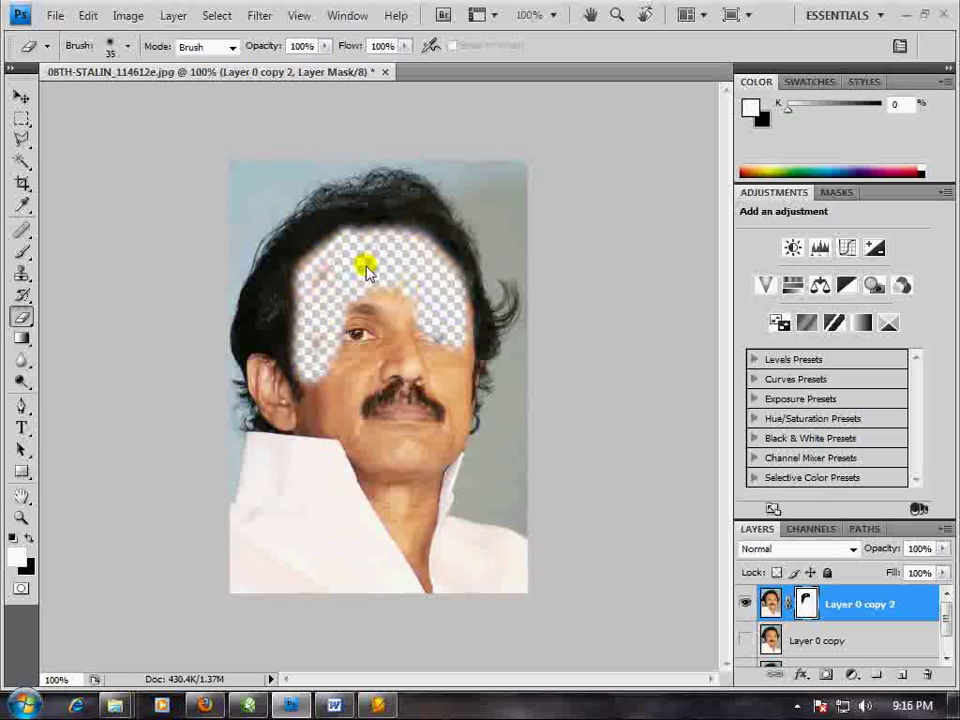
{"action": "mouse_move", "coordinate": [366, 264]}
{"action": "left_mouse_down"}
{"action": "mouse_move", "coordinate": [413, 363]}
{"action": "mouse_move", "coordinate": [416, 417]}
{"action": "left_mouse_up"}
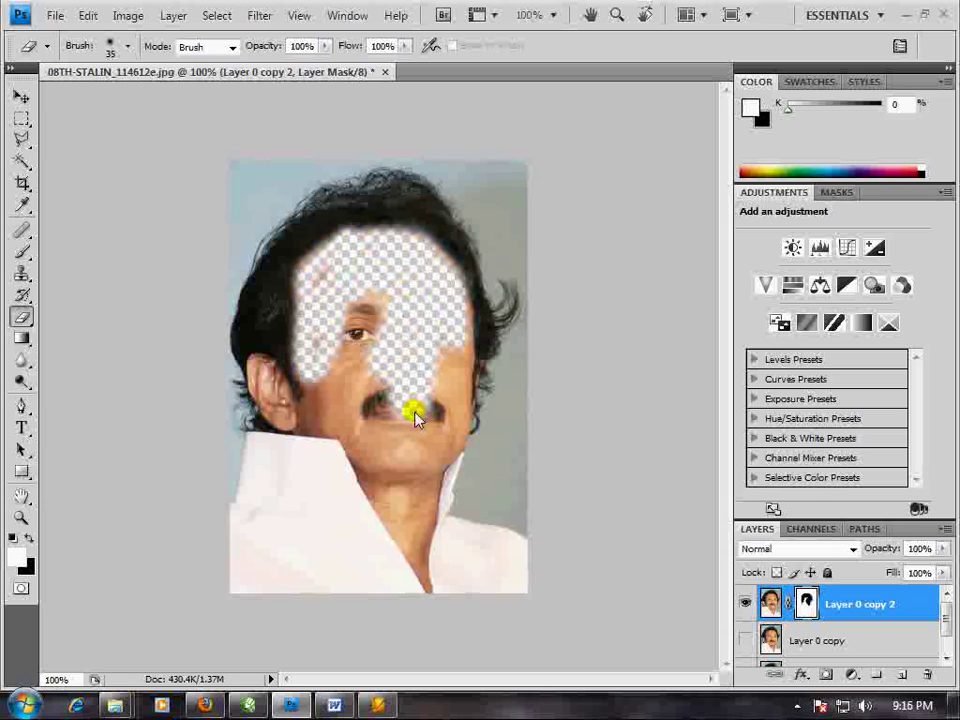
{"action": "mouse_move", "coordinate": [458, 303]}
{"action": "left_mouse_down"}
{"action": "mouse_move", "coordinate": [439, 381]}
{"action": "mouse_move", "coordinate": [438, 448]}
{"action": "mouse_move", "coordinate": [456, 392]}
{"action": "mouse_move", "coordinate": [437, 506]}
{"action": "mouse_move", "coordinate": [529, 487]}
{"action": "mouse_move", "coordinate": [491, 448]}
{"action": "mouse_move", "coordinate": [467, 456]}
{"action": "mouse_move", "coordinate": [540, 459]}
{"action": "mouse_move", "coordinate": [527, 524]}
{"action": "mouse_move", "coordinate": [510, 482]}
{"action": "mouse_move", "coordinate": [516, 403]}
{"action": "mouse_move", "coordinate": [546, 325]}
{"action": "mouse_move", "coordinate": [510, 210]}
{"action": "mouse_move", "coordinate": [495, 206]}
{"action": "mouse_move", "coordinate": [481, 155]}
{"action": "mouse_move", "coordinate": [504, 225]}
{"action": "mouse_move", "coordinate": [474, 156]}
{"action": "mouse_move", "coordinate": [469, 176]}
{"action": "mouse_move", "coordinate": [532, 248]}
{"action": "left_mouse_up"}
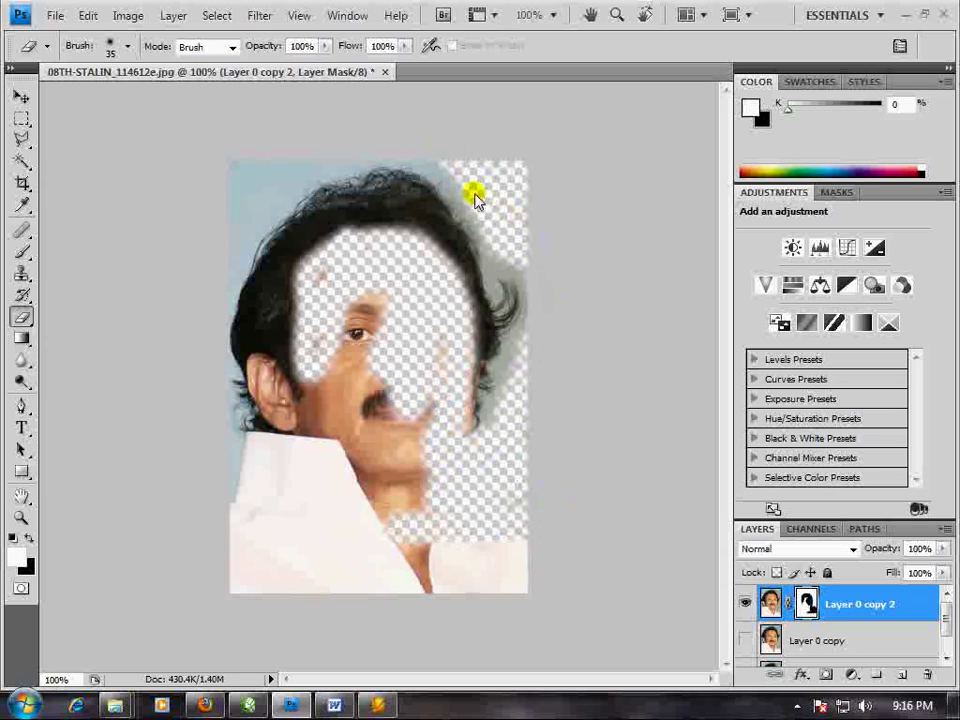
{"action": "left_click", "coordinate": [512, 257]}
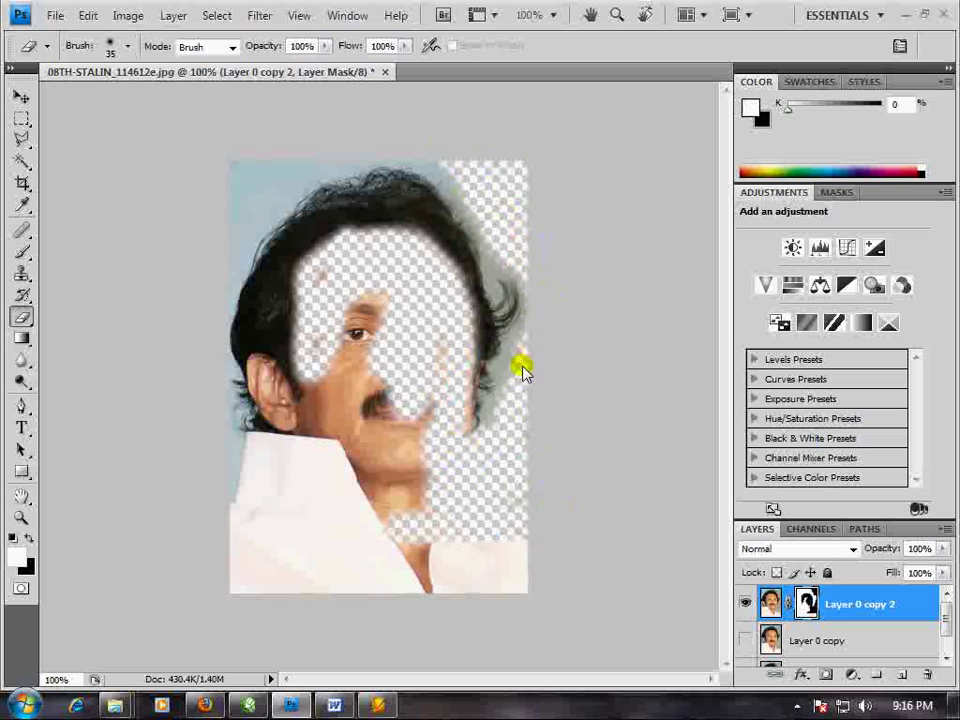
Enlarge the brush and mask out the shirt, eye, cheek and mustache.
{"action": "left_click", "coordinate": [480, 562]}
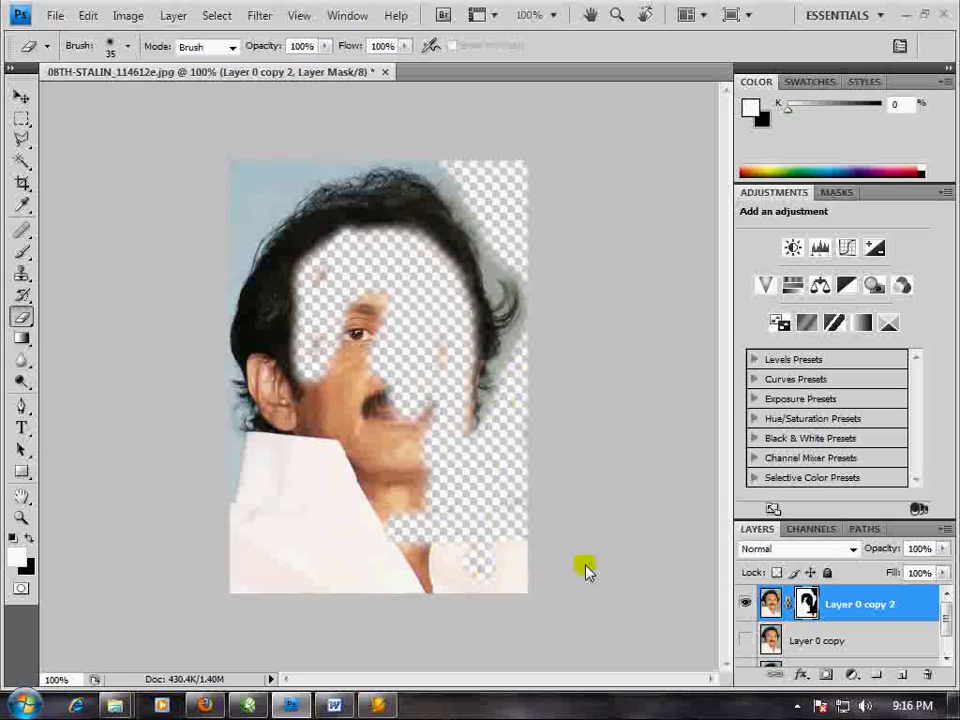
{"action": "key", "text": "bracketright"}
{"action": "left_click_drag", "start_coordinate": [557, 583], "coordinate": [193, 600]}
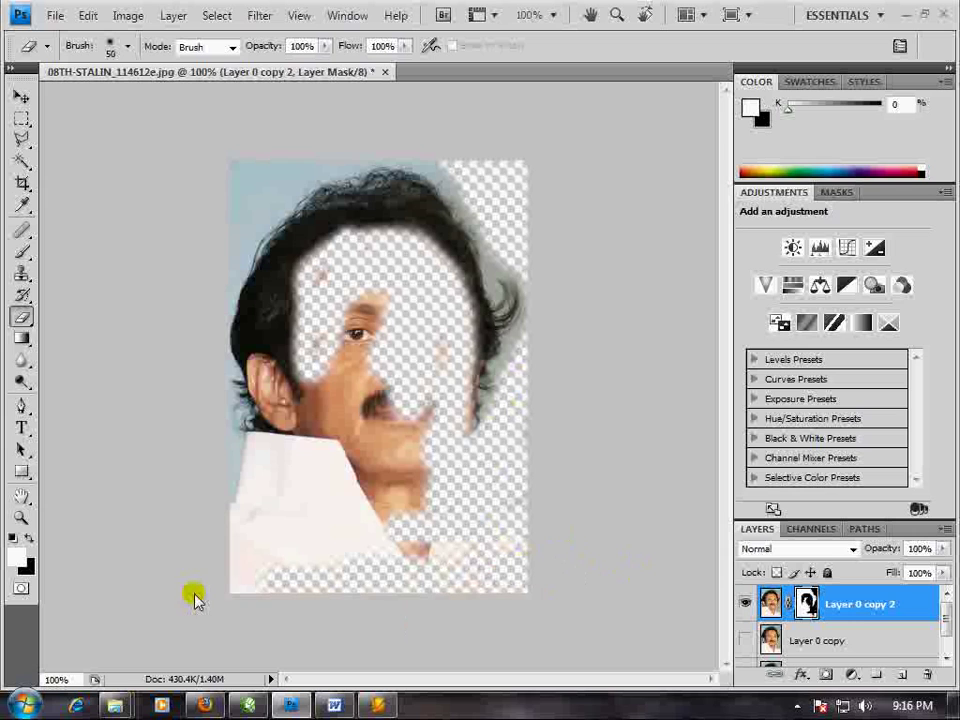
{"action": "mouse_move", "coordinate": [583, 585]}
{"action": "left_mouse_down"}
{"action": "mouse_move", "coordinate": [315, 519]}
{"action": "mouse_move", "coordinate": [201, 514]}
{"action": "mouse_move", "coordinate": [208, 491]}
{"action": "mouse_move", "coordinate": [513, 482]}
{"action": "mouse_move", "coordinate": [219, 461]}
{"action": "mouse_move", "coordinate": [315, 480]}
{"action": "mouse_move", "coordinate": [403, 478]}
{"action": "mouse_move", "coordinate": [355, 470]}
{"action": "left_mouse_up"}
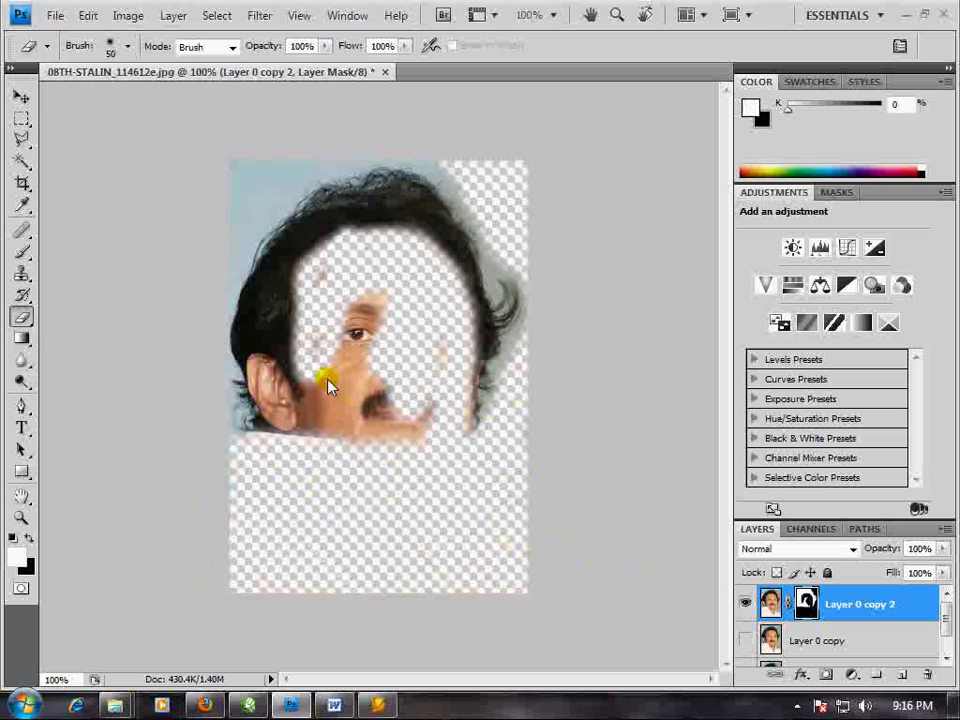
{"action": "mouse_move", "coordinate": [330, 412]}
{"action": "left_mouse_down"}
{"action": "mouse_move", "coordinate": [371, 289]}
{"action": "mouse_move", "coordinate": [334, 390]}
{"action": "mouse_move", "coordinate": [326, 283]}
{"action": "mouse_move", "coordinate": [426, 317]}
{"action": "mouse_move", "coordinate": [379, 414]}
{"action": "mouse_move", "coordinate": [419, 403]}
{"action": "mouse_move", "coordinate": [396, 444]}
{"action": "mouse_move", "coordinate": [444, 411]}
{"action": "mouse_move", "coordinate": [450, 364]}
{"action": "mouse_move", "coordinate": [450, 441]}
{"action": "mouse_move", "coordinate": [369, 456]}
{"action": "mouse_move", "coordinate": [321, 371]}
{"action": "mouse_move", "coordinate": [302, 467]}
{"action": "mouse_move", "coordinate": [296, 456]}
{"action": "left_mouse_up"}
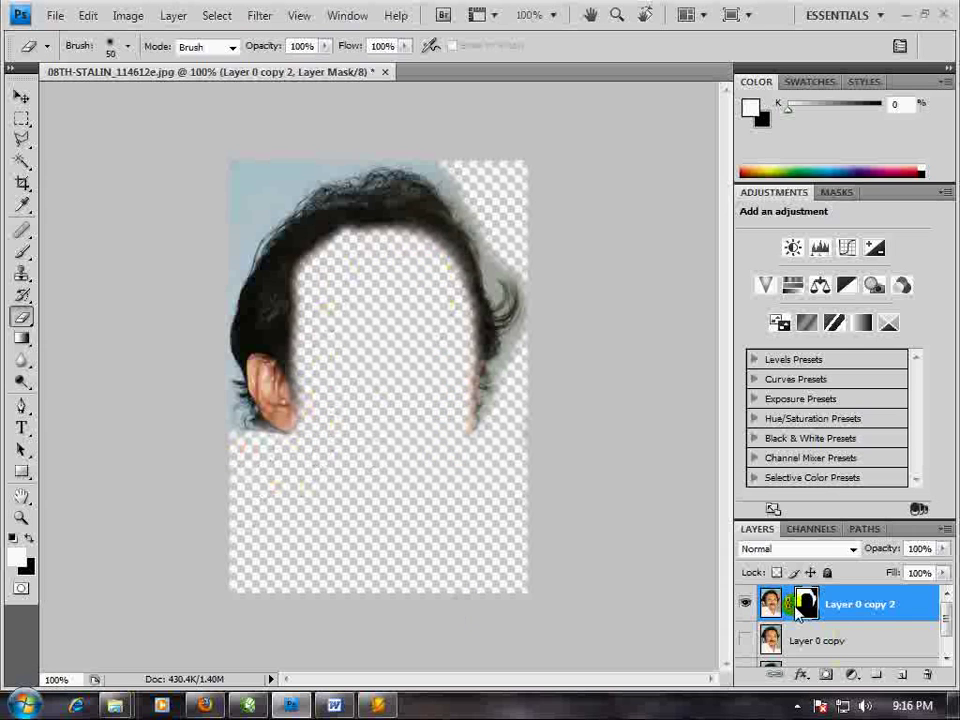
Rename Layer 0 copy 2 to Hair, hide it, and show and select Layer 0 copy.
{"action": "double_click", "coordinate": [852, 606]}
{"action": "type", "text": "Hair"}
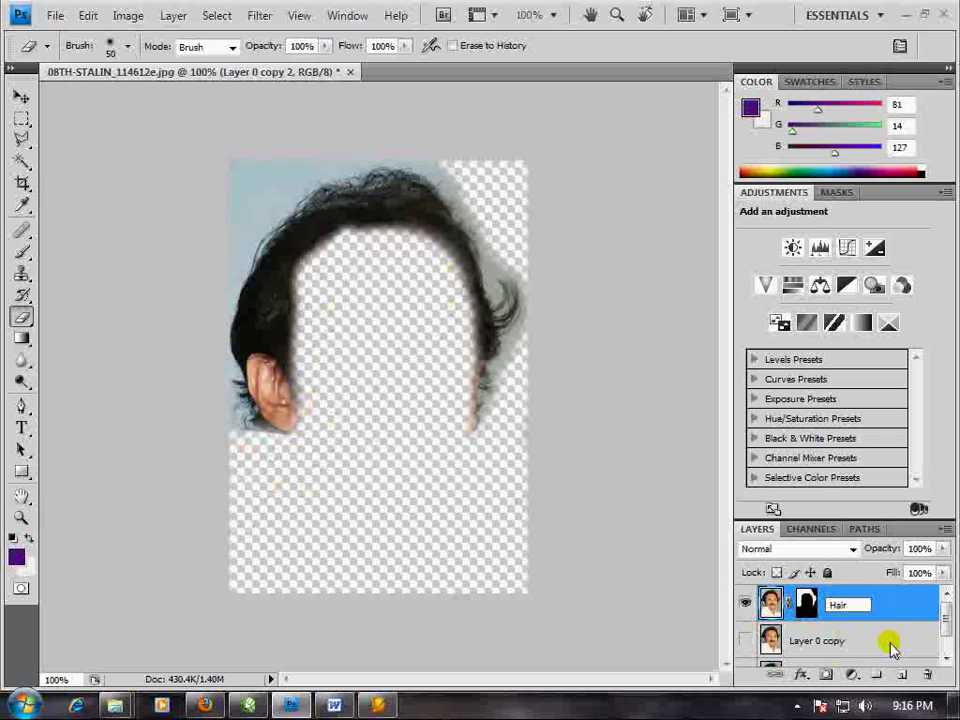
{"action": "left_click", "coordinate": [20, 119]}
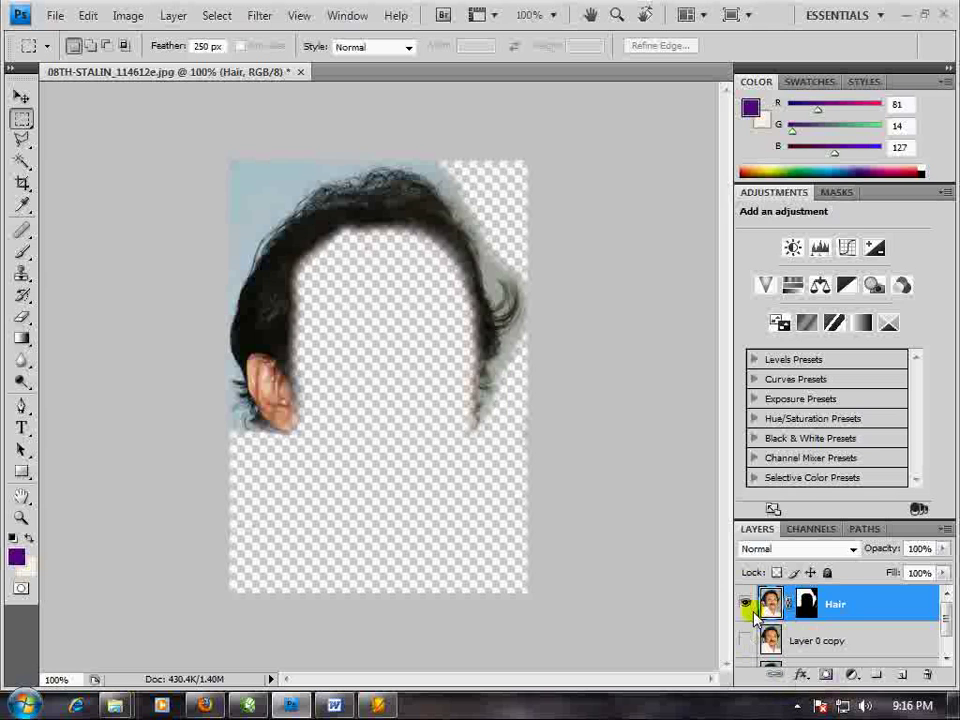
{"action": "left_click", "coordinate": [748, 600]}
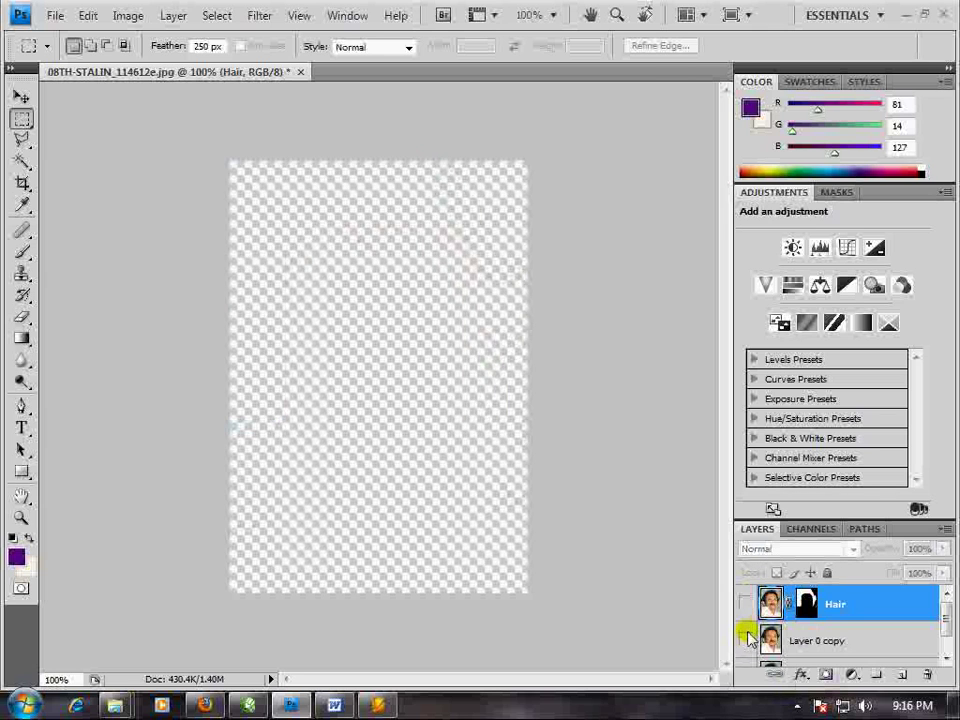
{"action": "left_click", "coordinate": [746, 638]}
{"action": "left_click", "coordinate": [806, 642]}
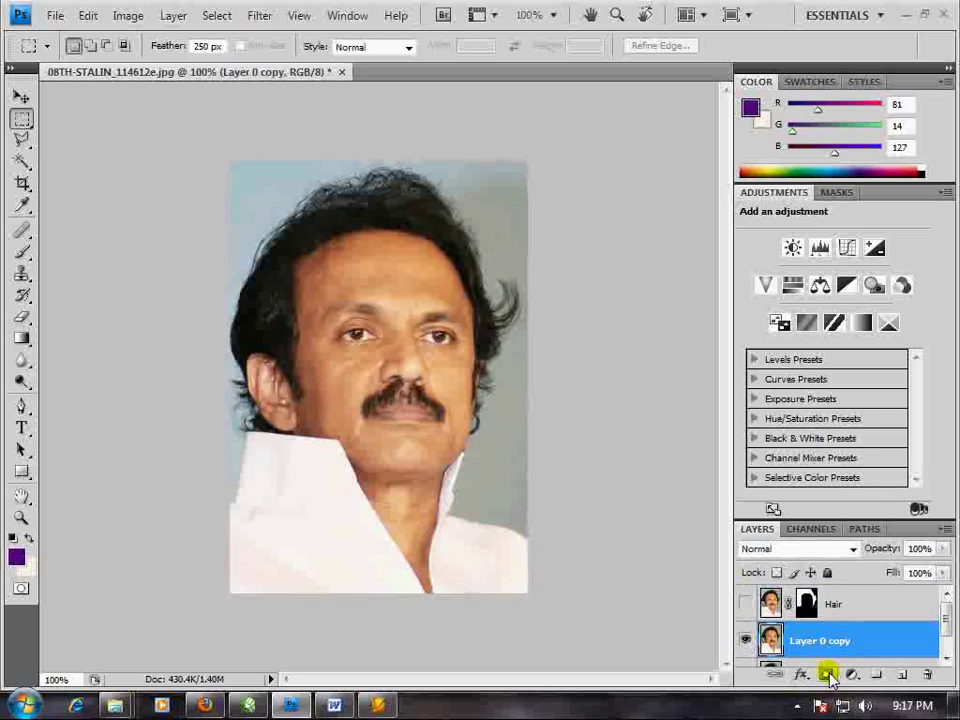
Add a white mask to Layer 0 copy and zoom to 400% with the Pen tool.
{"action": "left_click", "coordinate": [826, 675]}
{"action": "left_click", "coordinate": [810, 633]}
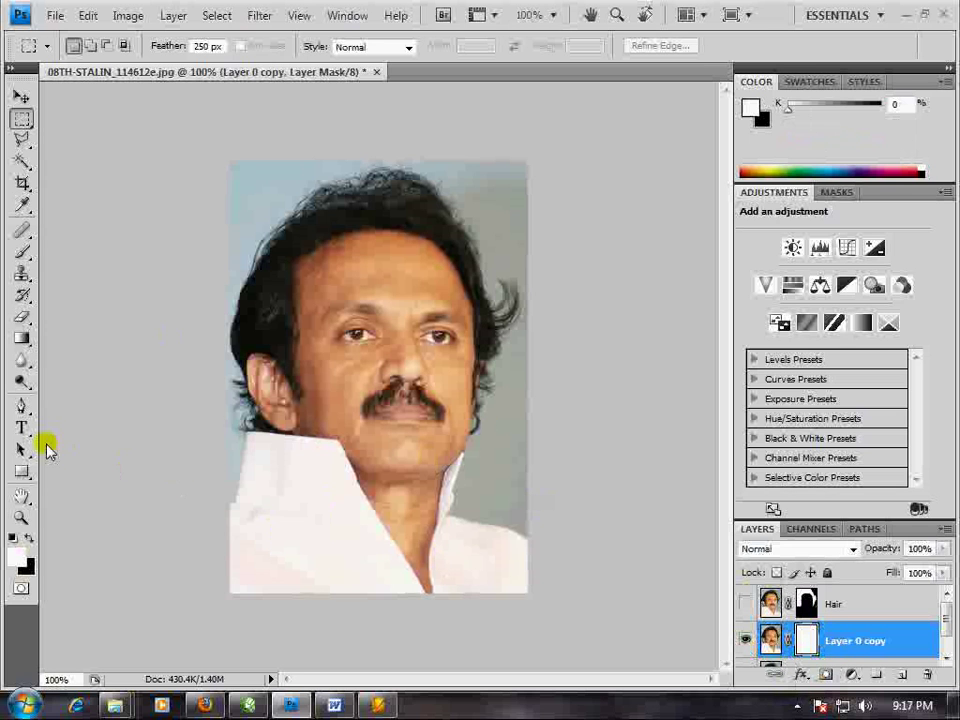
{"action": "left_click", "coordinate": [21, 405]}
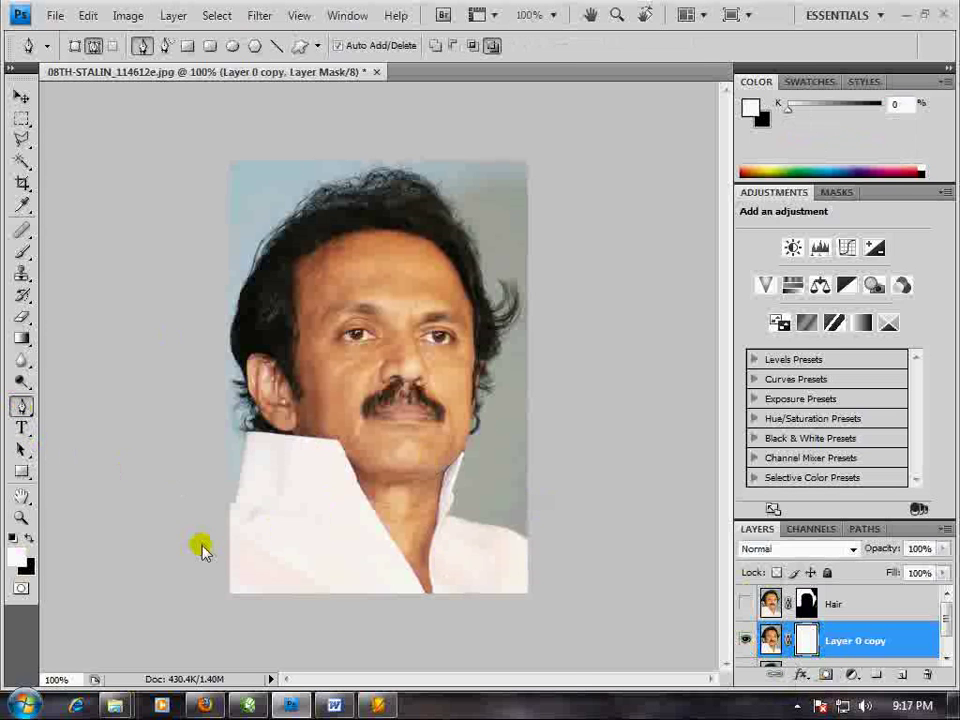
{"action": "key", "text": "ctrl+plus"}
{"action": "key", "text": "ctrl+plus"}
Start the pen path along the collar's left edge and under the ear.
{"action": "mouse_move", "coordinate": [170, 470]}
{"action": "left_mouse_down"}
{"action": "mouse_move", "coordinate": [300, 497]}
{"action": "mouse_move", "coordinate": [418, 210]}
{"action": "mouse_move", "coordinate": [283, 405]}
{"action": "left_mouse_up"}
{"action": "left_click", "coordinate": [281, 410]}
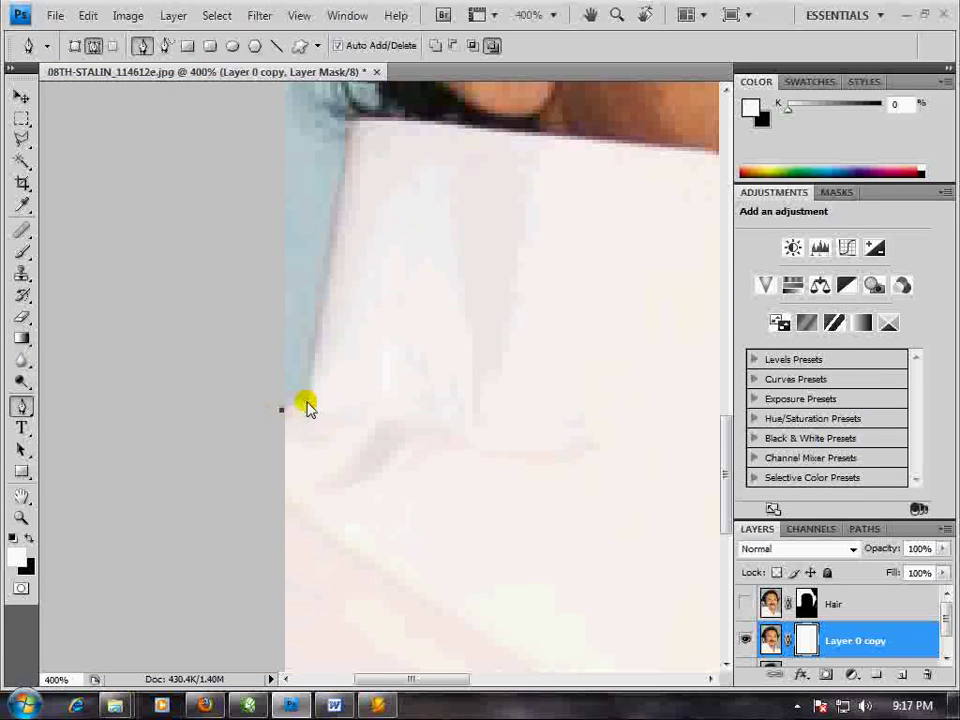
{"action": "left_click_drag", "start_coordinate": [349, 274], "coordinate": [317, 518]}
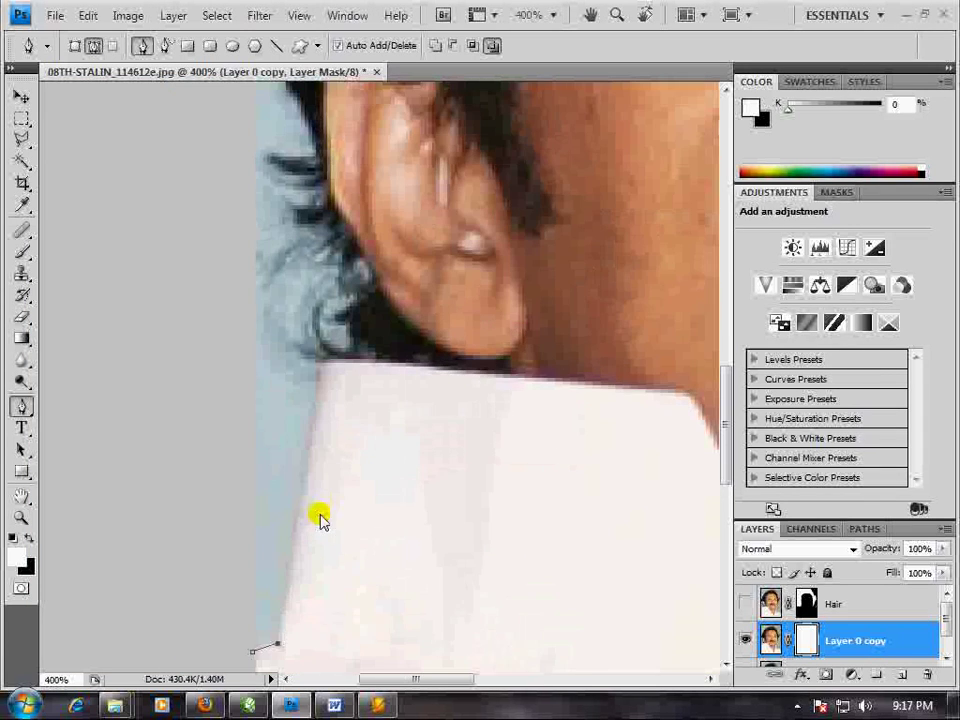
{"action": "left_click", "coordinate": [322, 361]}
{"action": "left_click_drag", "start_coordinate": [379, 347], "coordinate": [383, 453]}
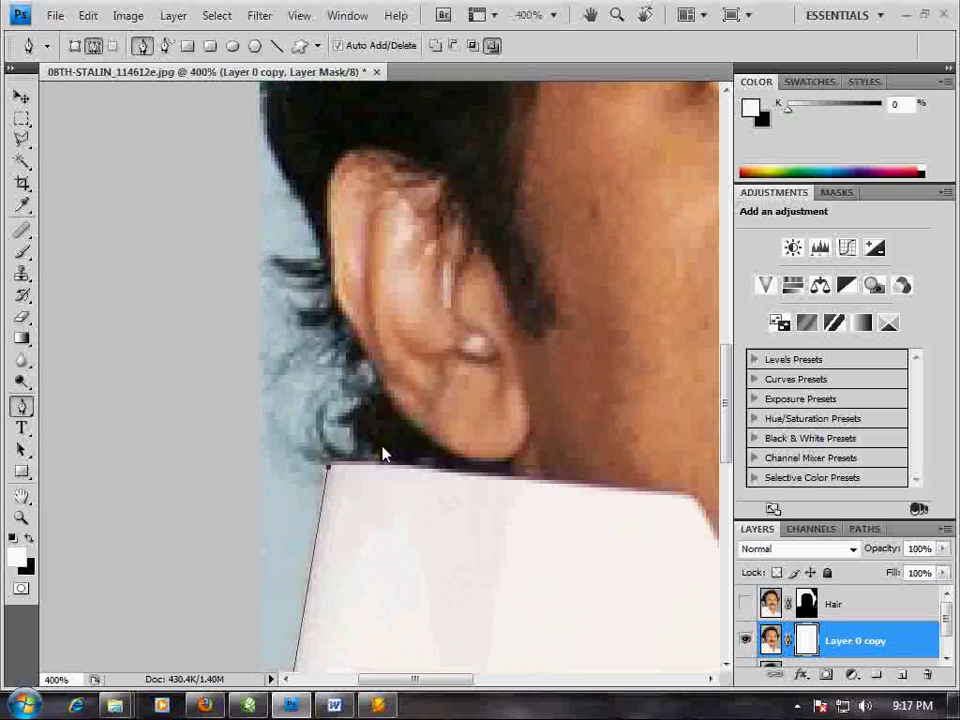
{"action": "left_click", "coordinate": [377, 388]}
{"action": "left_click_drag", "start_coordinate": [379, 304], "coordinate": [392, 482]}
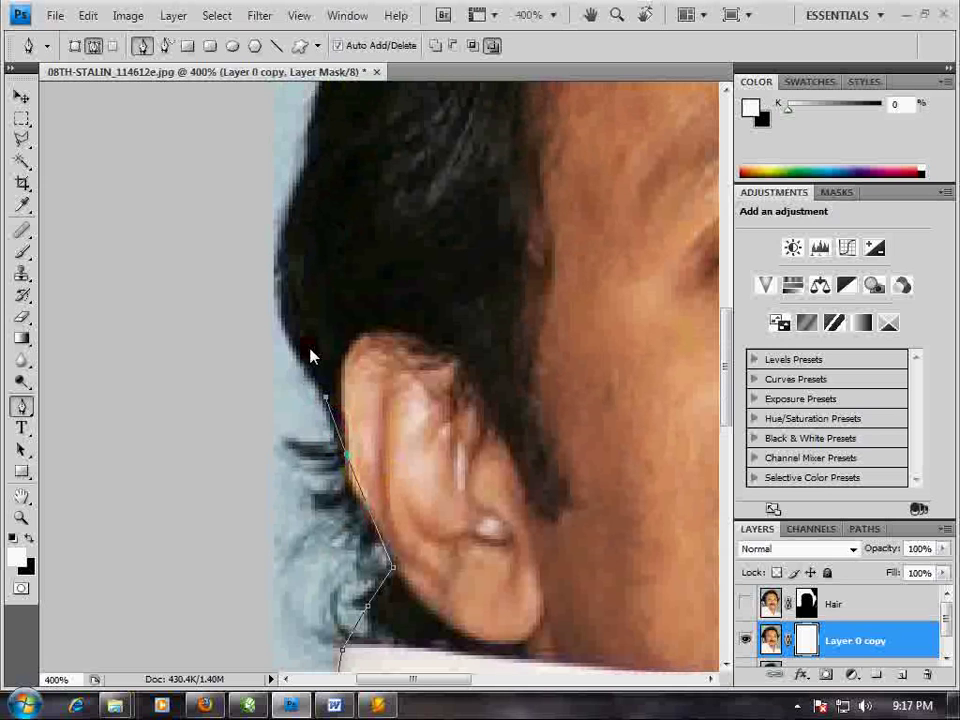
Trace the path up the back of the hair and along the hairline.
{"action": "left_click", "coordinate": [279, 257]}
{"action": "left_click_drag", "start_coordinate": [279, 257], "coordinate": [267, 434]}
{"action": "left_click", "coordinate": [281, 376]}
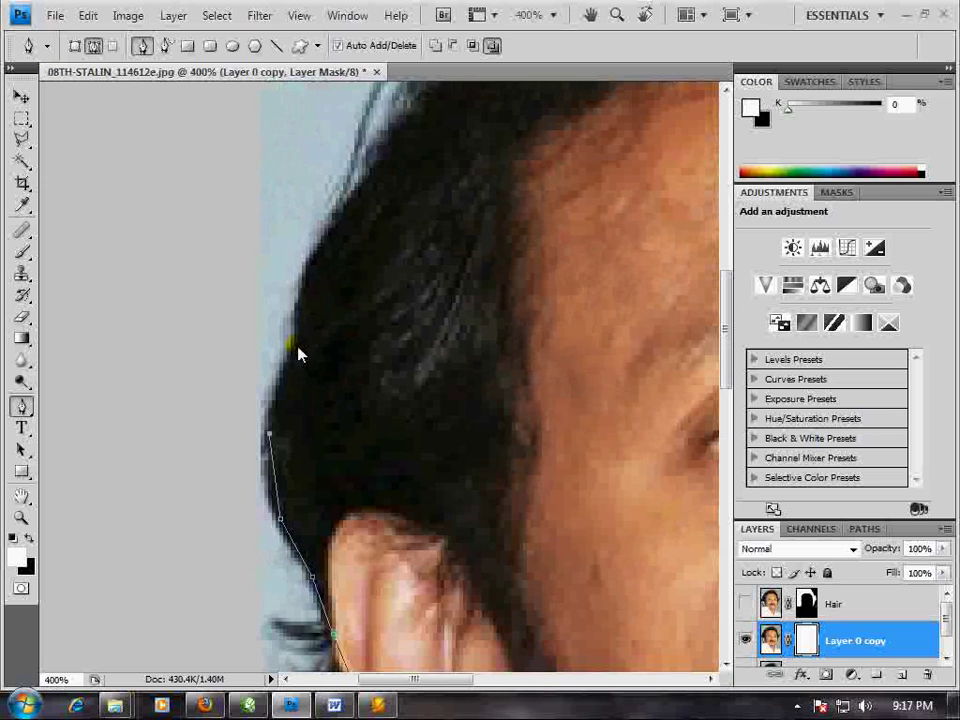
{"action": "left_click", "coordinate": [297, 346]}
{"action": "left_click_drag", "start_coordinate": [321, 306], "coordinate": [291, 453]}
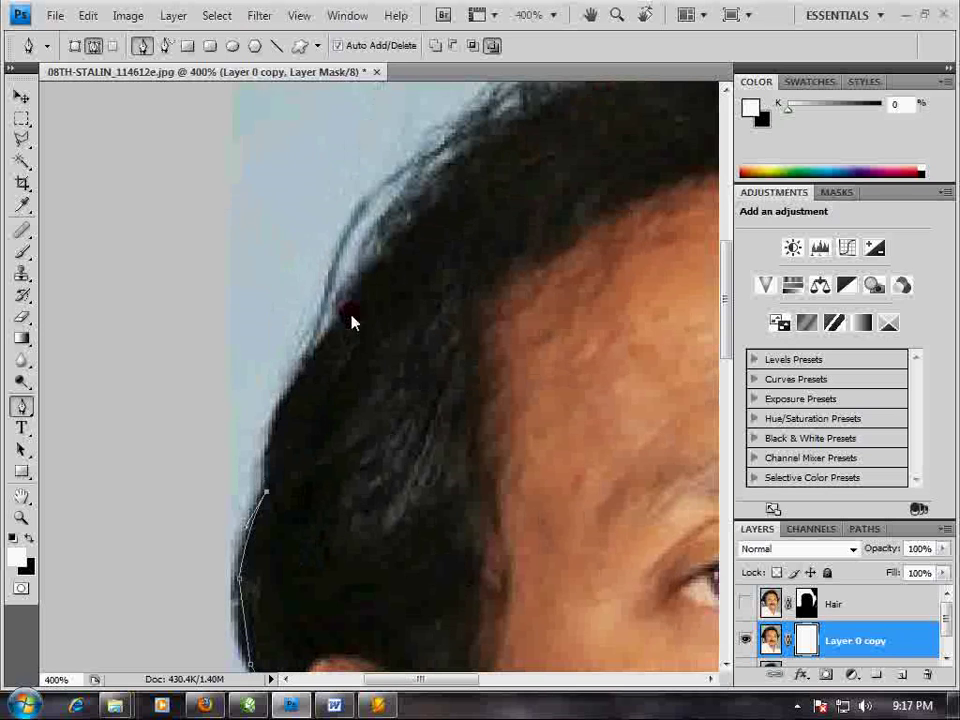
{"action": "left_click_drag", "start_coordinate": [340, 321], "coordinate": [418, 249]}
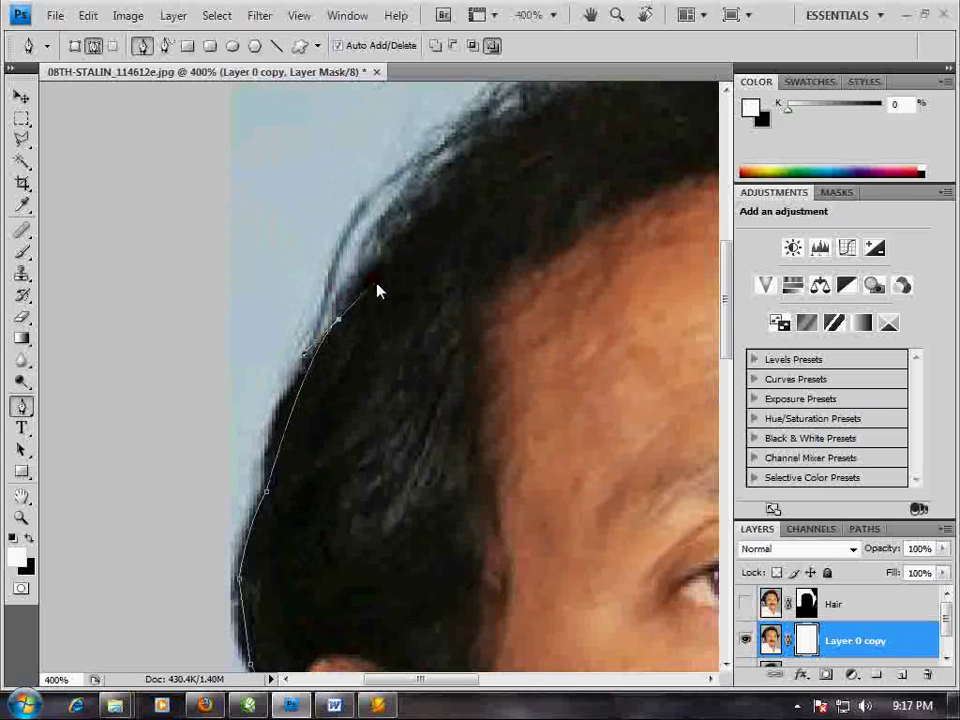
{"action": "left_click", "coordinate": [340, 321], "text": "alt"}
{"action": "left_click_drag", "start_coordinate": [340, 321], "coordinate": [320, 480]}
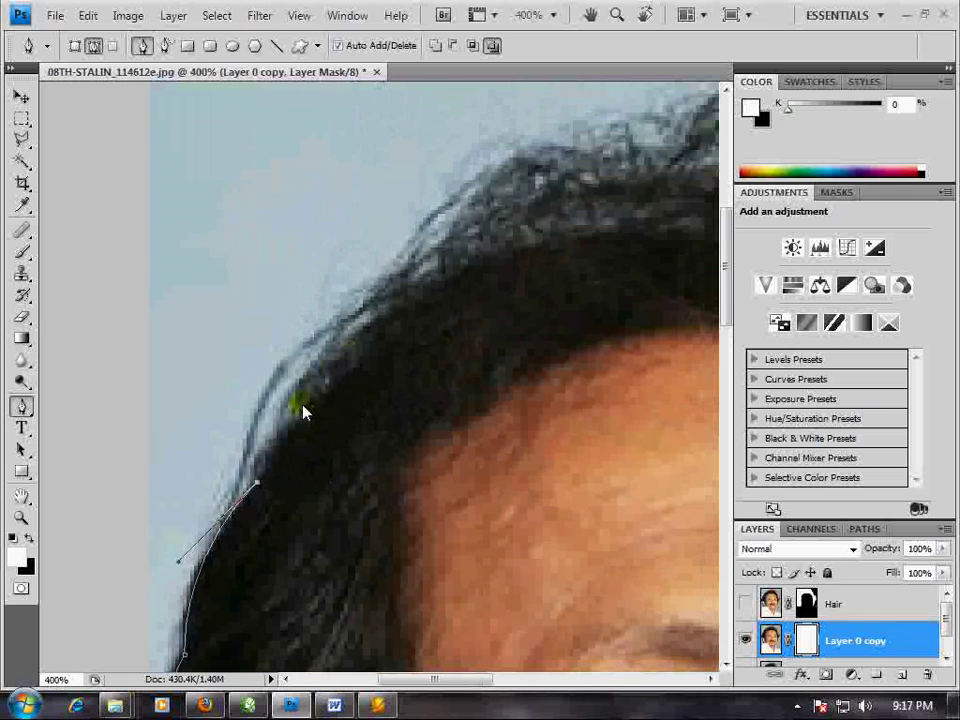
{"action": "left_click_drag", "start_coordinate": [290, 418], "coordinate": [321, 392]}
{"action": "left_click", "coordinate": [288, 416], "text": "alt"}
{"action": "mouse_move", "coordinate": [338, 343]}
{"action": "left_mouse_down"}
{"action": "mouse_move", "coordinate": [383, 336]}
{"action": "mouse_move", "coordinate": [321, 381]}
{"action": "left_mouse_up"}
{"action": "left_click", "coordinate": [343, 339], "text": "alt"}
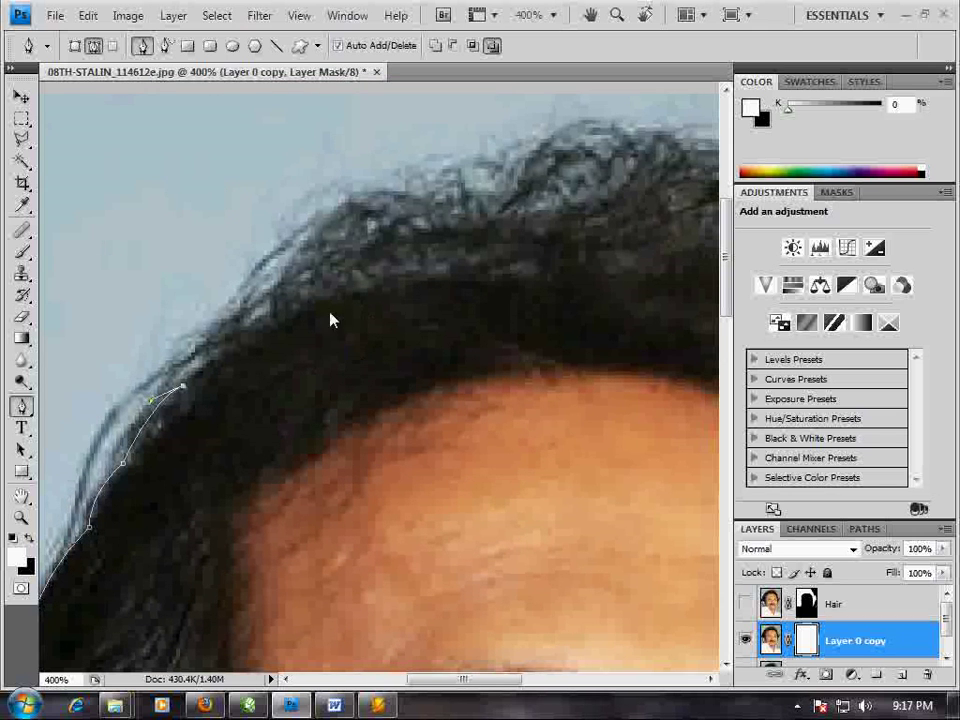
{"action": "left_click", "coordinate": [313, 304]}
Continue the path across the crown to the right side of the hair.
{"action": "left_click_drag", "start_coordinate": [443, 328], "coordinate": [390, 321]}
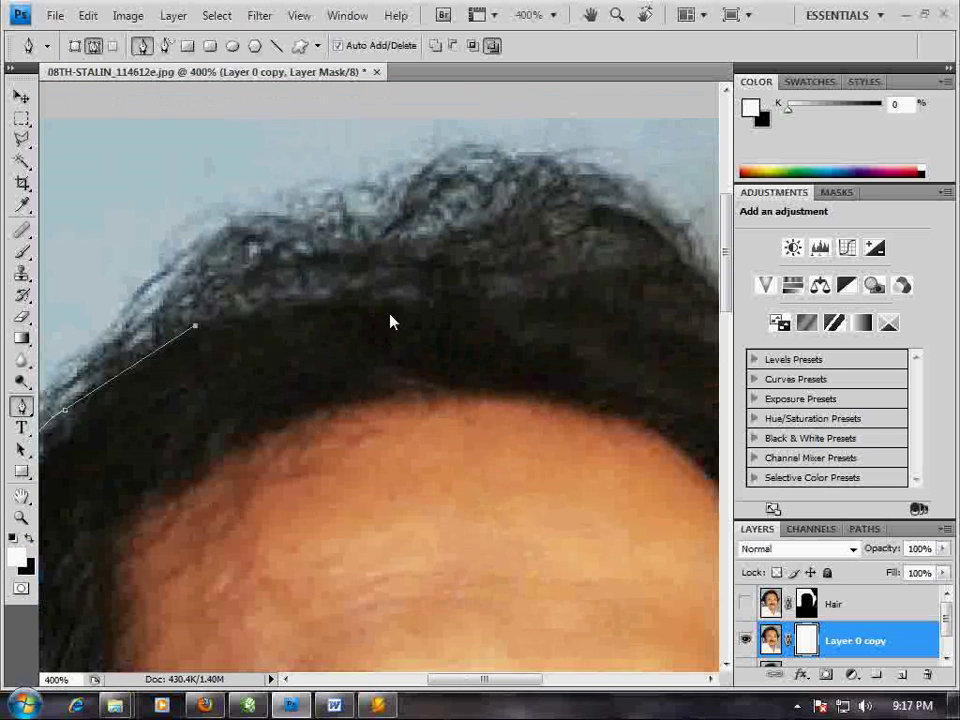
{"action": "left_click", "coordinate": [446, 243]}
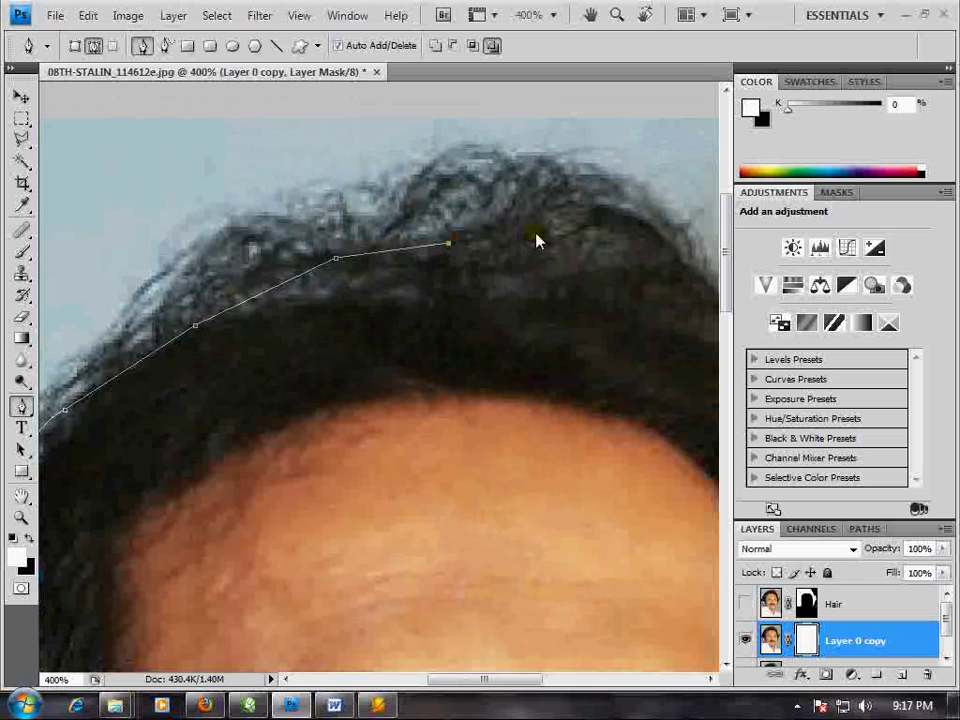
{"action": "left_click", "coordinate": [538, 228]}
{"action": "left_click_drag", "start_coordinate": [649, 264], "coordinate": [472, 236]}
{"action": "left_click", "coordinate": [472, 229]}
{"action": "left_click", "coordinate": [552, 311]}
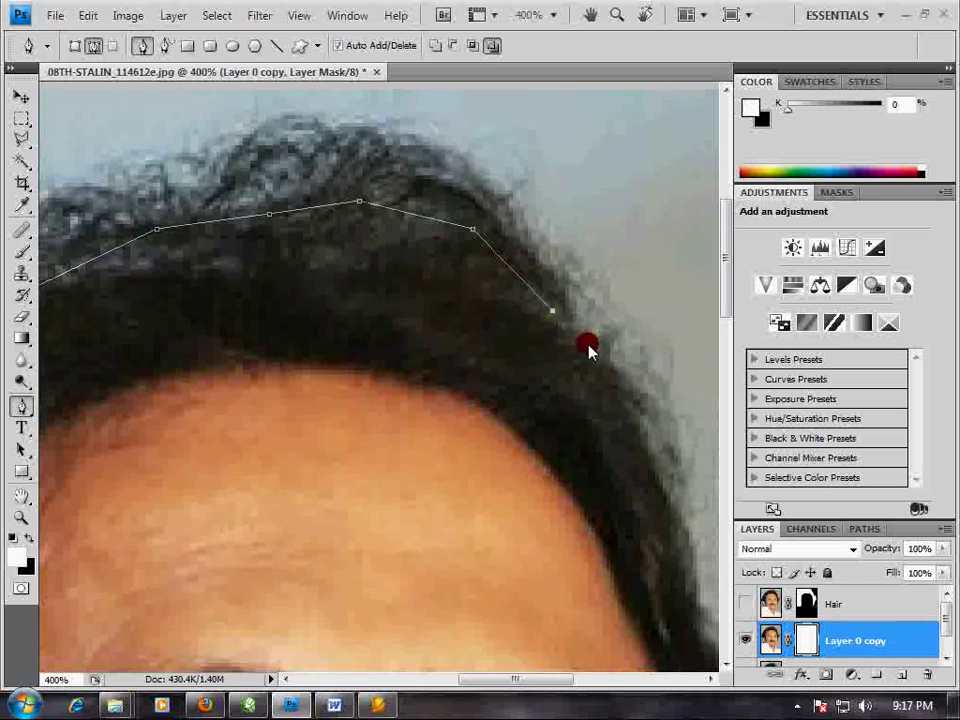
{"action": "left_click_drag", "start_coordinate": [608, 397], "coordinate": [556, 235]}
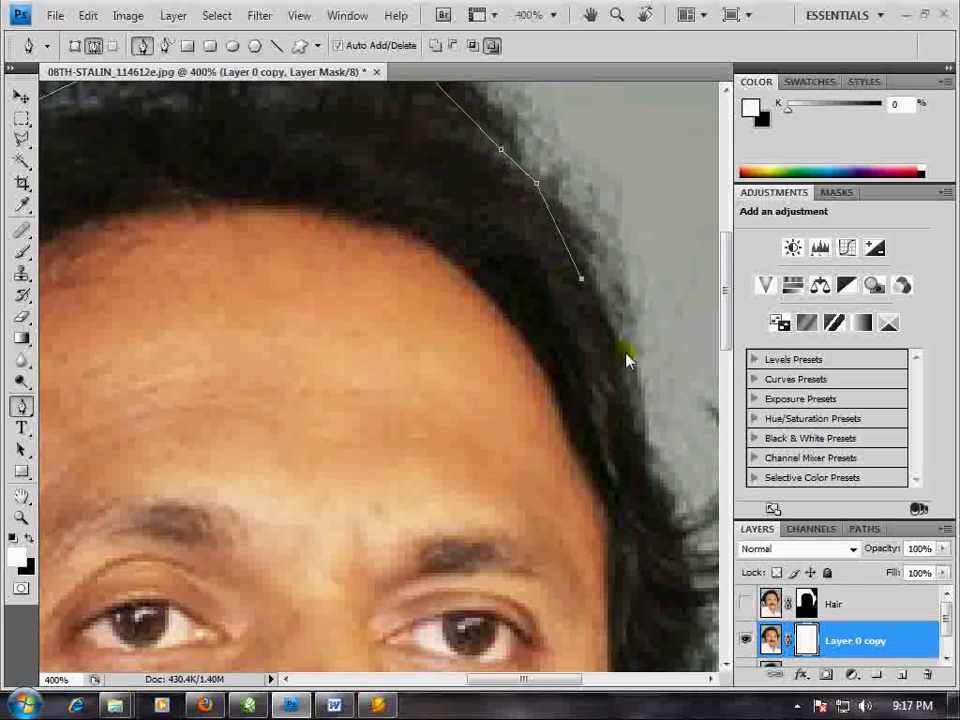
{"action": "left_click_drag", "start_coordinate": [668, 562], "coordinate": [631, 385]}
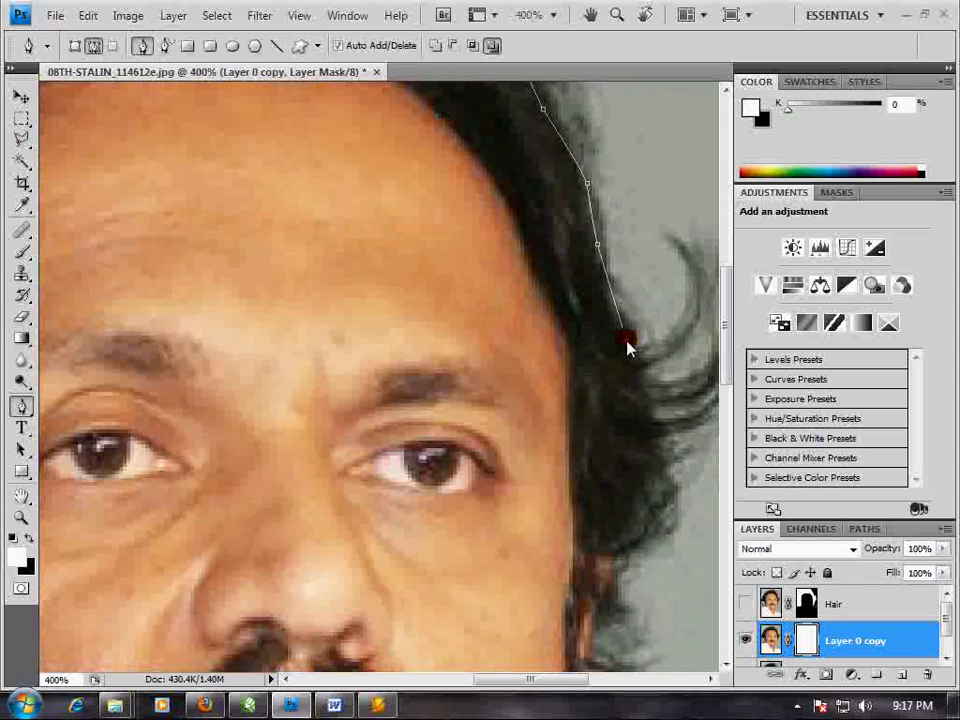
Extend the path down the right side of the head, beside the cheek and jaw.
{"action": "left_click", "coordinate": [647, 415]}
{"action": "left_click_drag", "start_coordinate": [624, 509], "coordinate": [639, 444]}
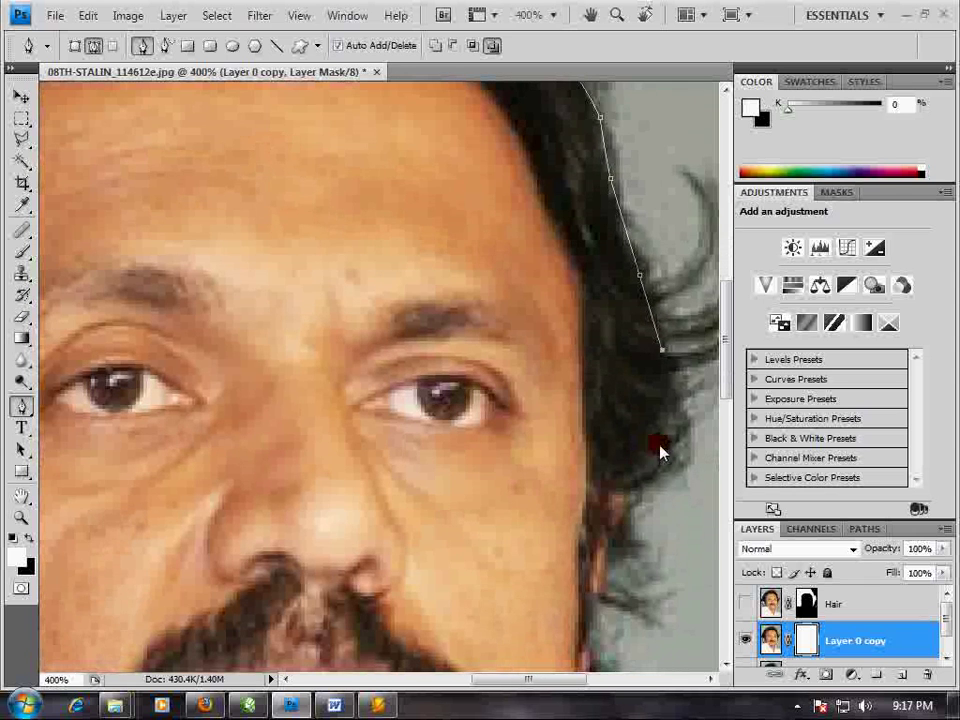
{"action": "left_click", "coordinate": [636, 488]}
{"action": "left_click_drag", "start_coordinate": [626, 537], "coordinate": [664, 437]}
{"action": "left_click", "coordinate": [661, 427]}
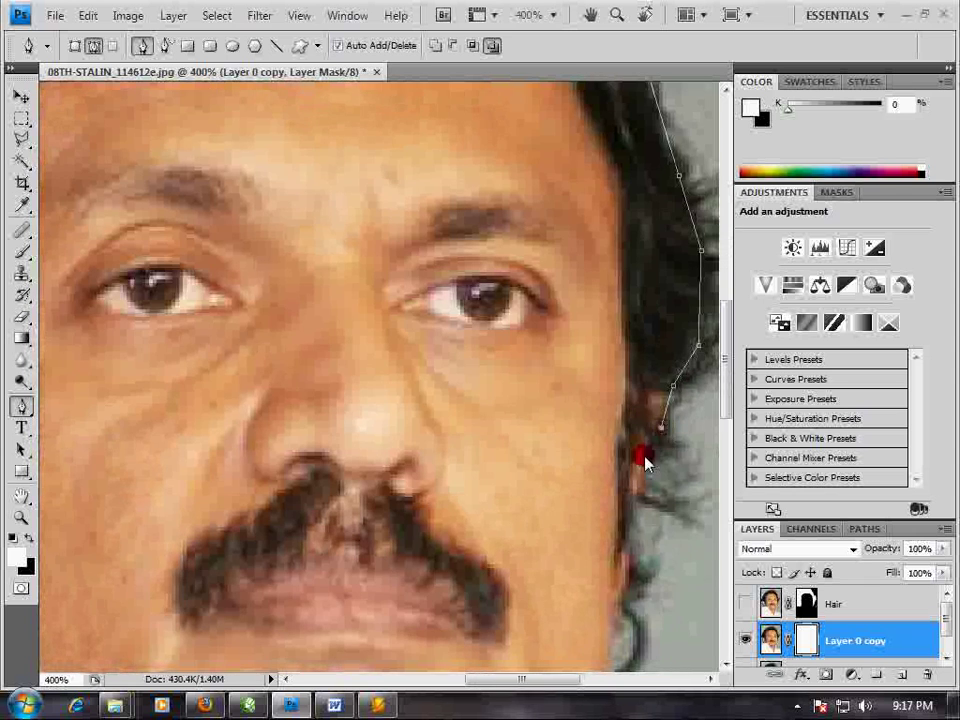
{"action": "left_click", "coordinate": [640, 460]}
{"action": "left_click", "coordinate": [638, 490]}
{"action": "left_click_drag", "start_coordinate": [634, 515], "coordinate": [621, 390]}
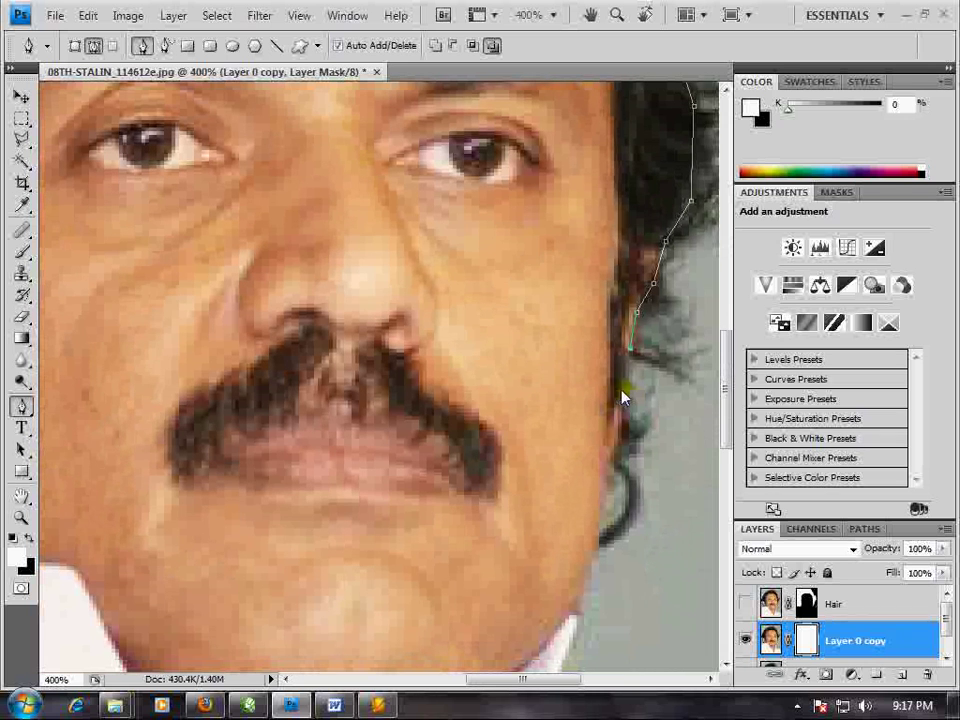
{"action": "left_click", "coordinate": [621, 389]}
{"action": "left_click", "coordinate": [619, 437]}
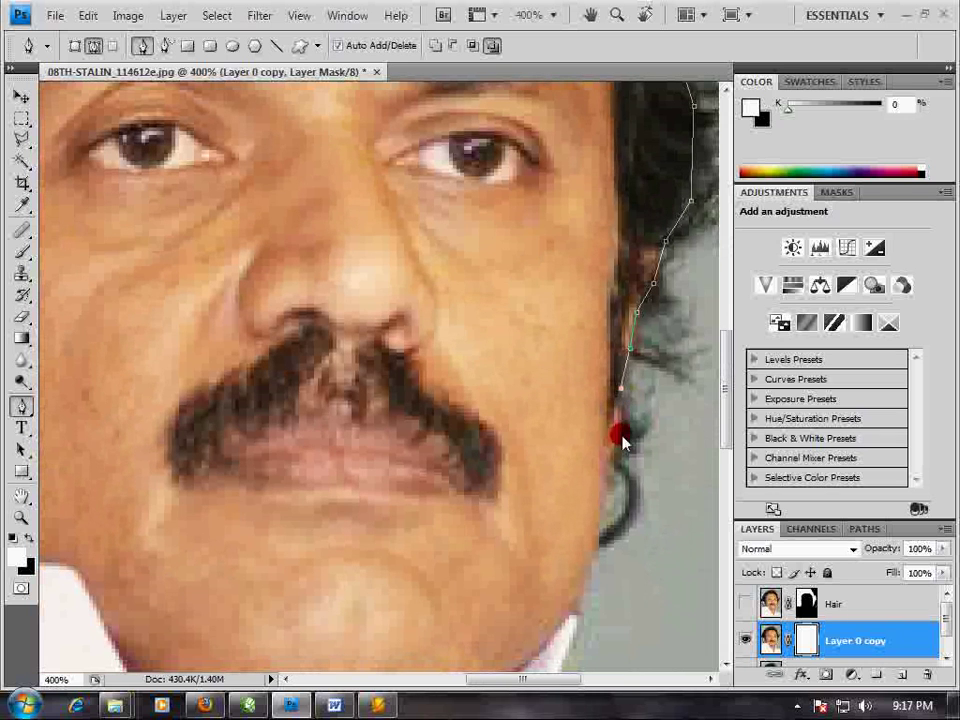
{"action": "left_click", "coordinate": [606, 498]}
Finish the path with a jaw corner, down the collar and along the shoulder.
{"action": "mouse_move", "coordinate": [597, 515]}
{"action": "left_mouse_down"}
{"action": "mouse_move", "coordinate": [490, 295]}
{"action": "mouse_move", "coordinate": [446, 321]}
{"action": "left_mouse_up"}
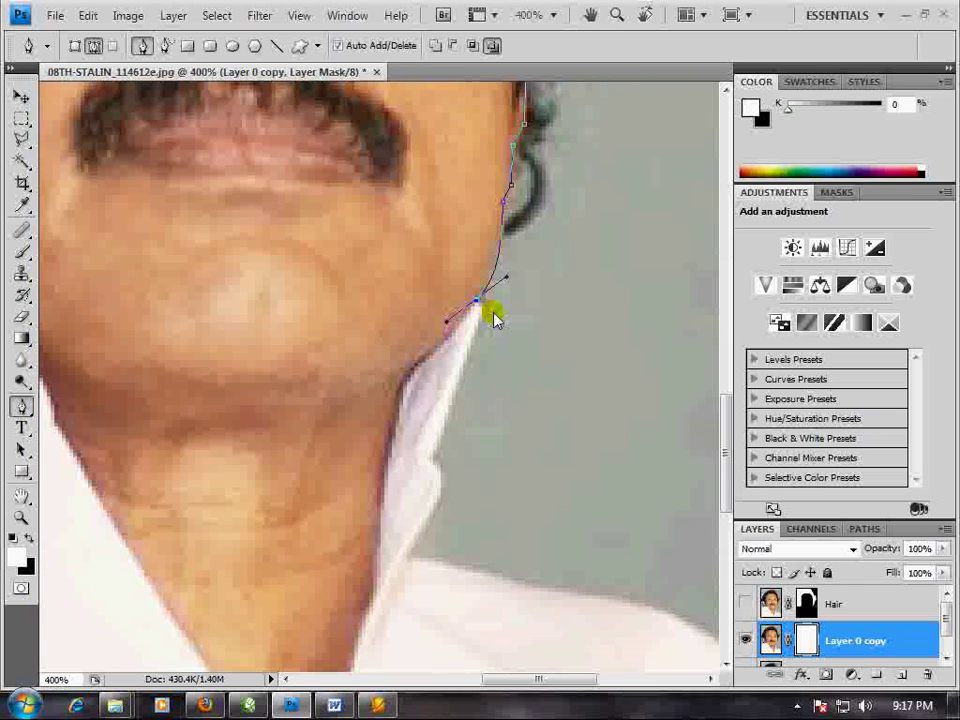
{"action": "left_click", "coordinate": [476, 300], "text": "alt"}
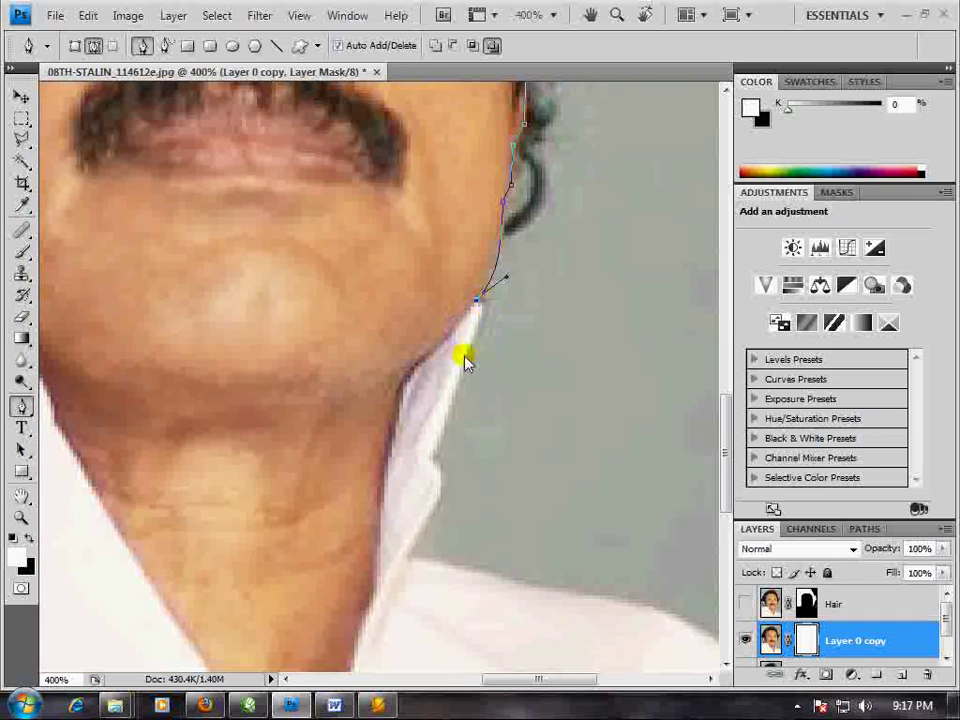
{"action": "left_click_drag", "start_coordinate": [465, 358], "coordinate": [434, 397]}
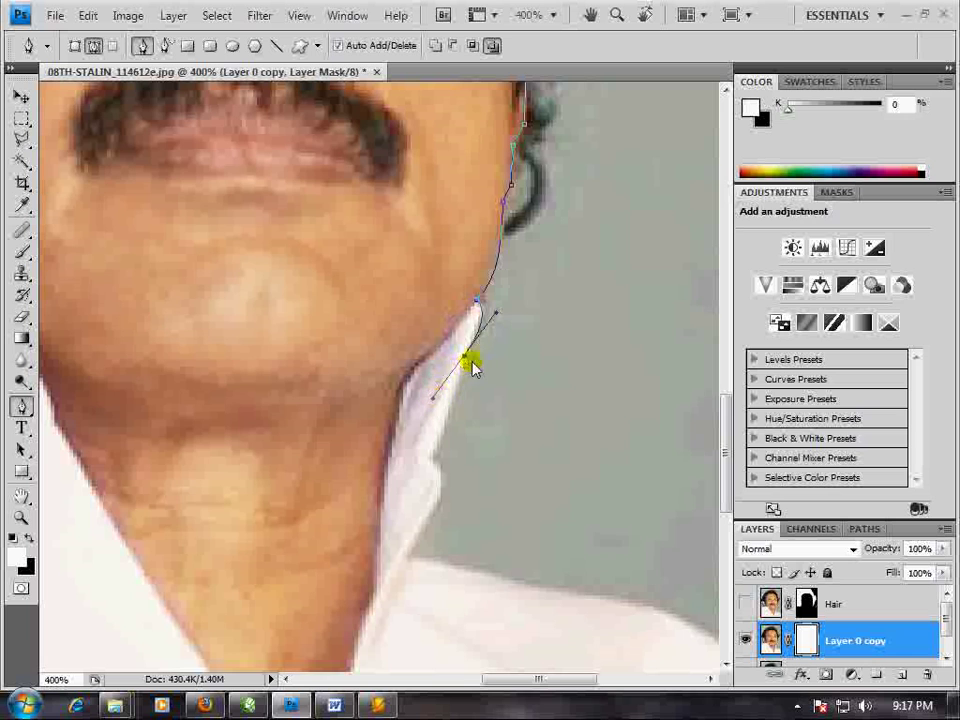
{"action": "left_click", "coordinate": [464, 356], "text": "alt"}
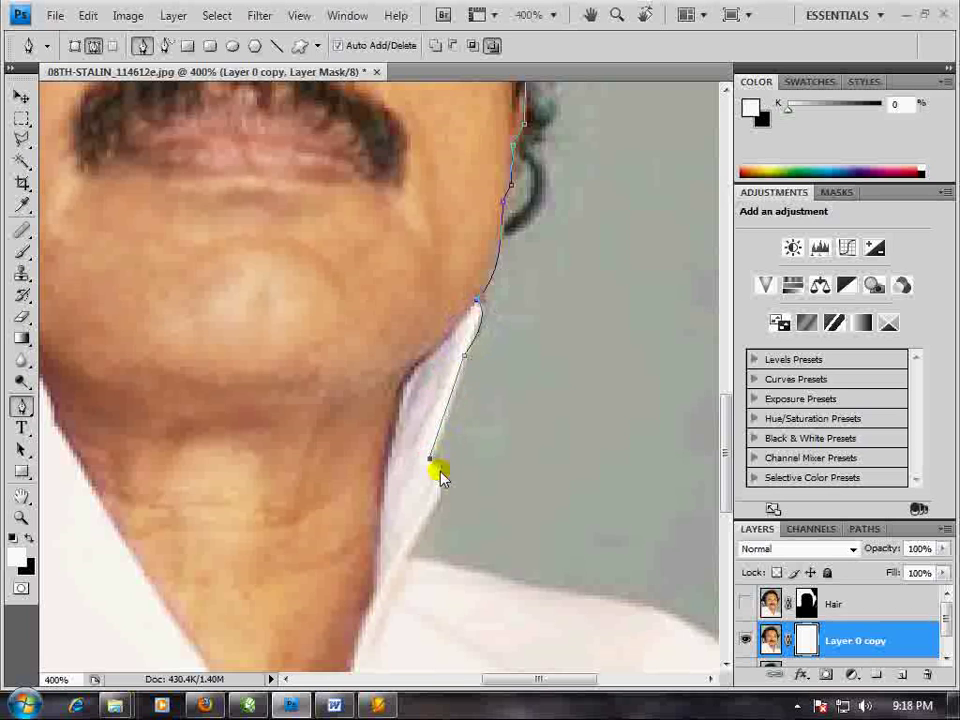
{"action": "left_click", "coordinate": [430, 463]}
{"action": "scroll", "coordinate": [450, 368], "scroll_direction": "down", "scroll_amount": 3}
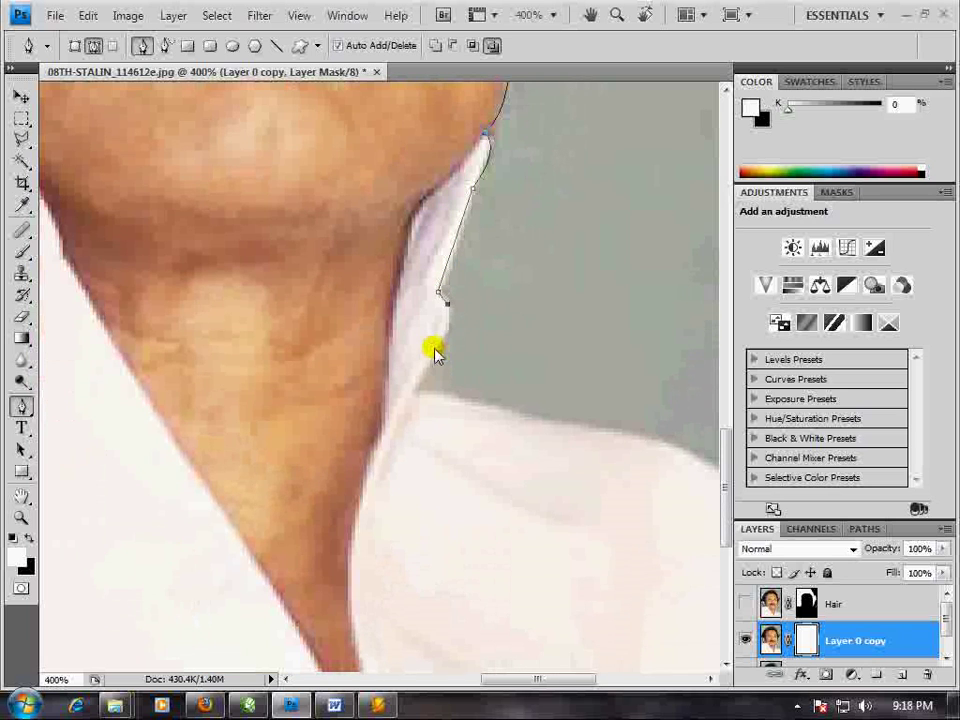
{"action": "mouse_move", "coordinate": [434, 349]}
{"action": "left_mouse_down"}
{"action": "mouse_move", "coordinate": [410, 379]}
{"action": "mouse_move", "coordinate": [187, 337]}
{"action": "left_mouse_up"}
{"action": "left_click", "coordinate": [417, 385]}
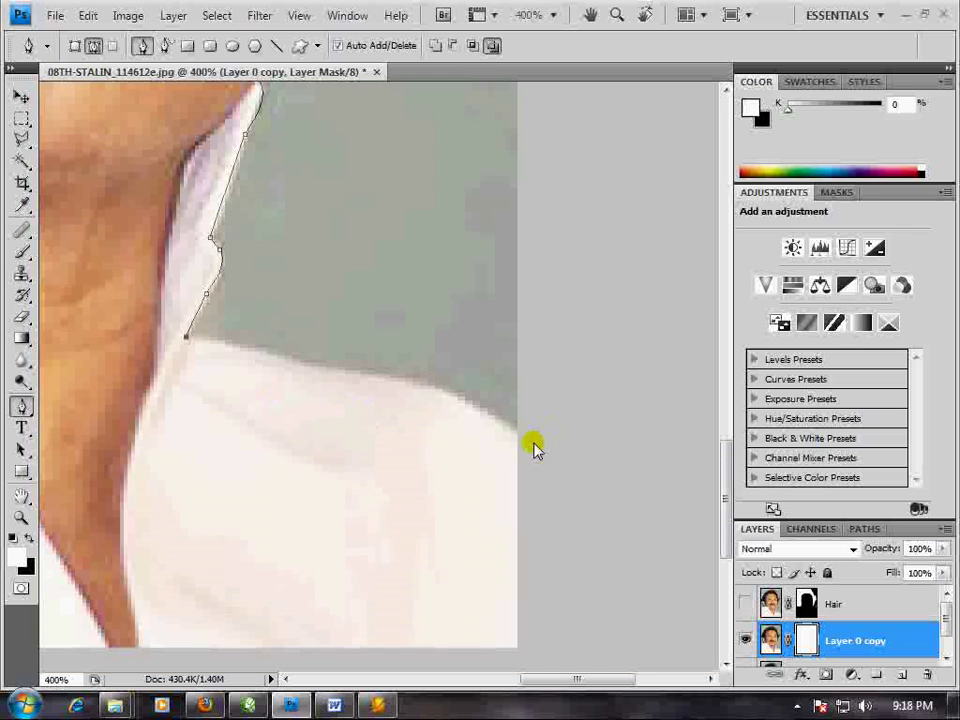
{"action": "left_click_drag", "start_coordinate": [529, 441], "coordinate": [564, 499]}
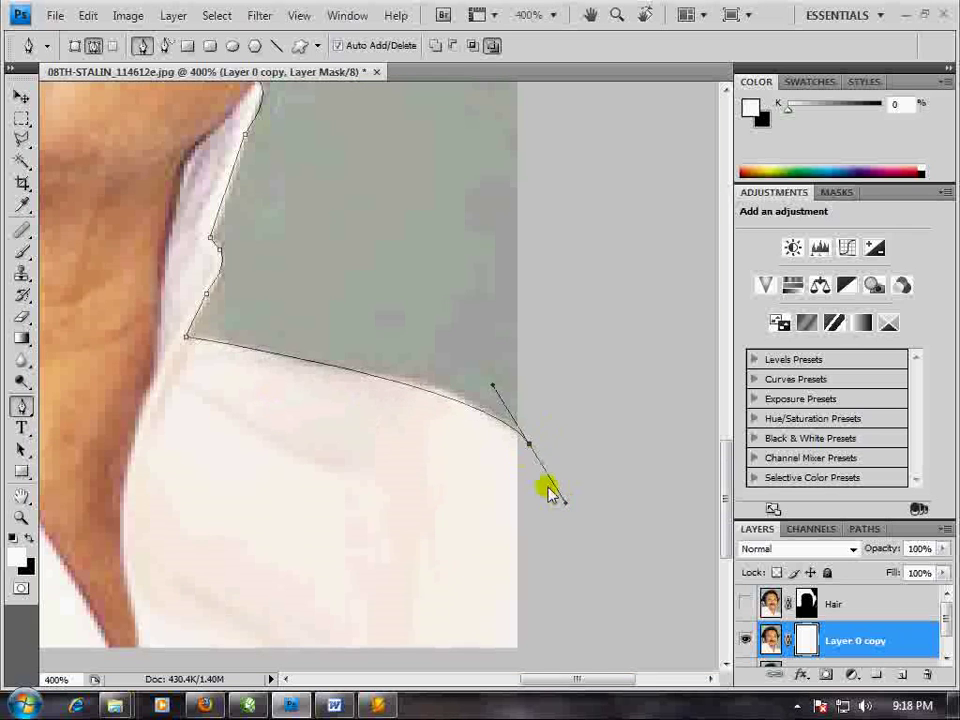
{"action": "left_click", "coordinate": [529, 443], "text": "alt"}
Close the path outside the image, convert it to a selection, and mask away the background.
{"action": "key", "text": "ctrl+0"}
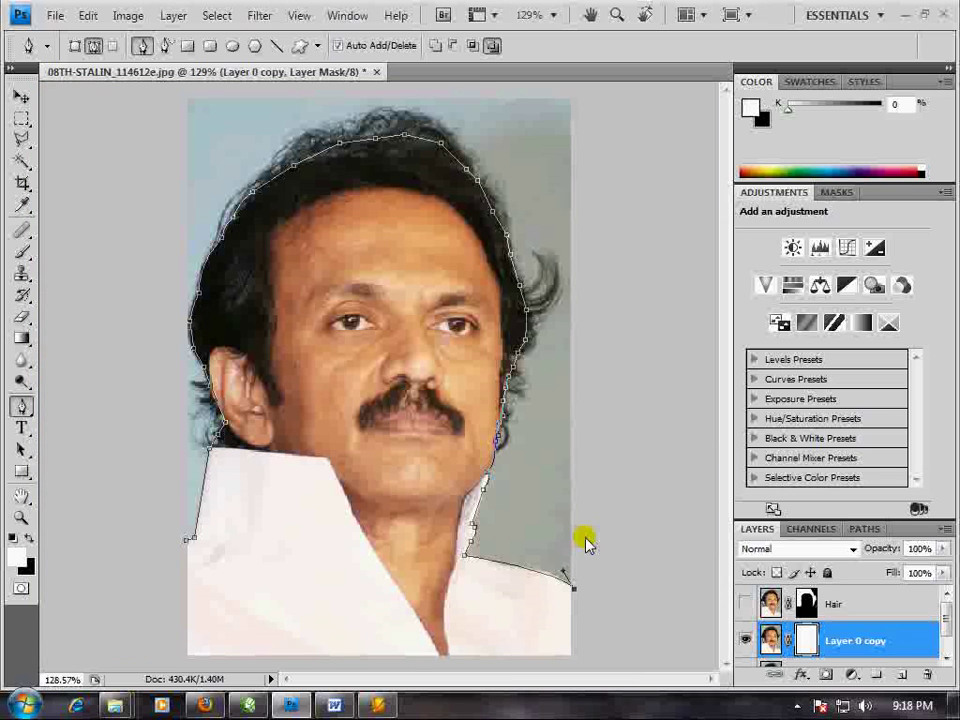
{"action": "left_click", "coordinate": [620, 92]}
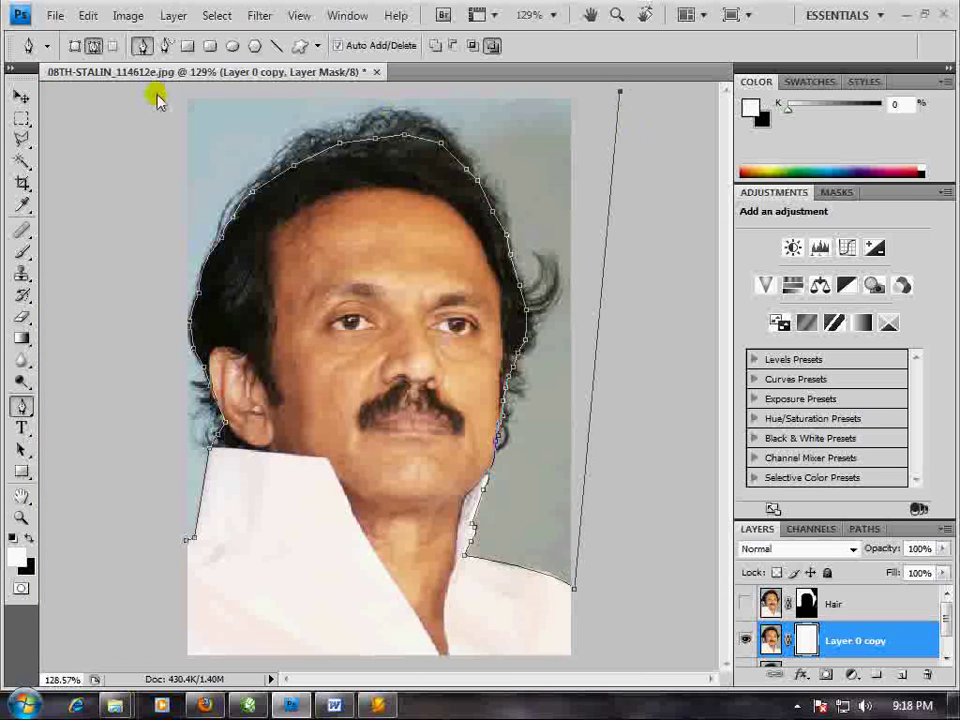
{"action": "left_click", "coordinate": [160, 92]}
{"action": "left_click", "coordinate": [157, 518]}
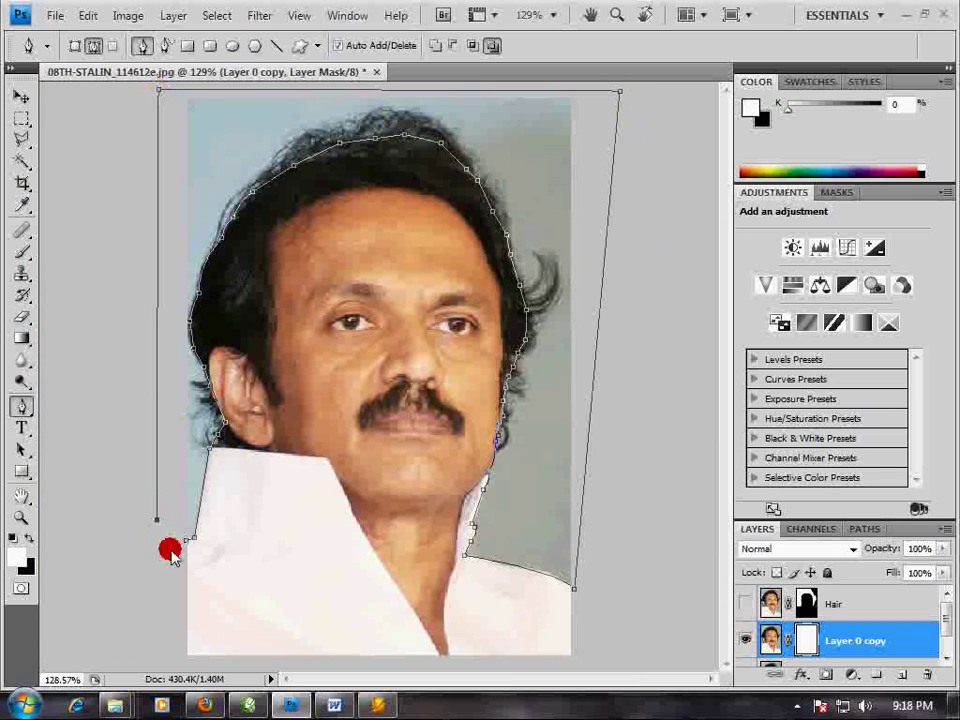
{"action": "left_click", "coordinate": [188, 540]}
{"action": "right_click", "coordinate": [562, 152]}
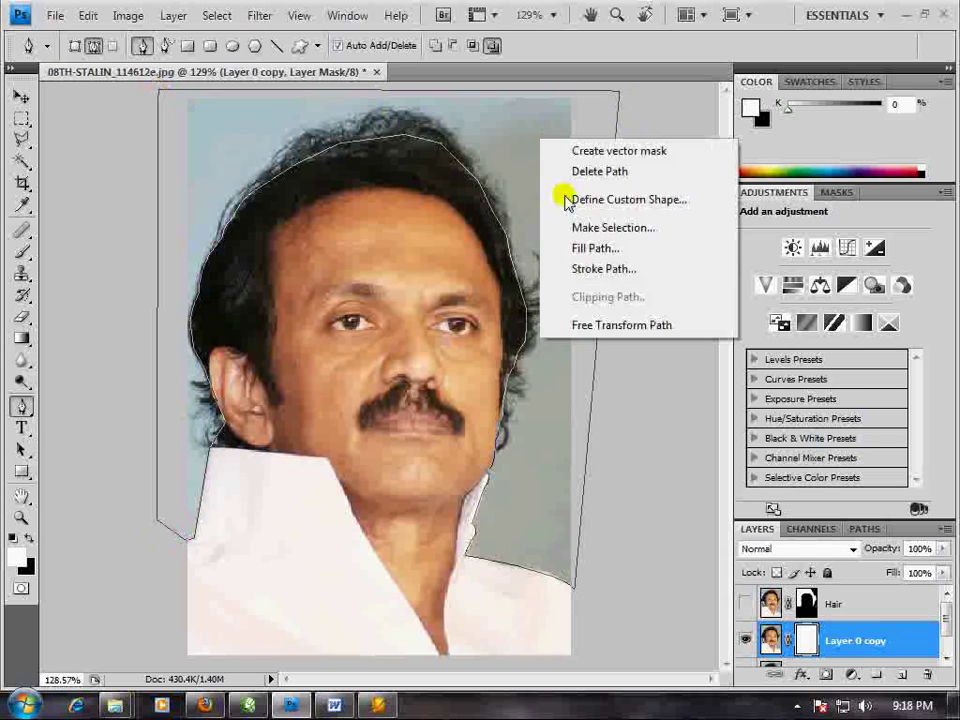
{"action": "left_click", "coordinate": [580, 225]}
{"action": "left_click", "coordinate": [575, 200]}
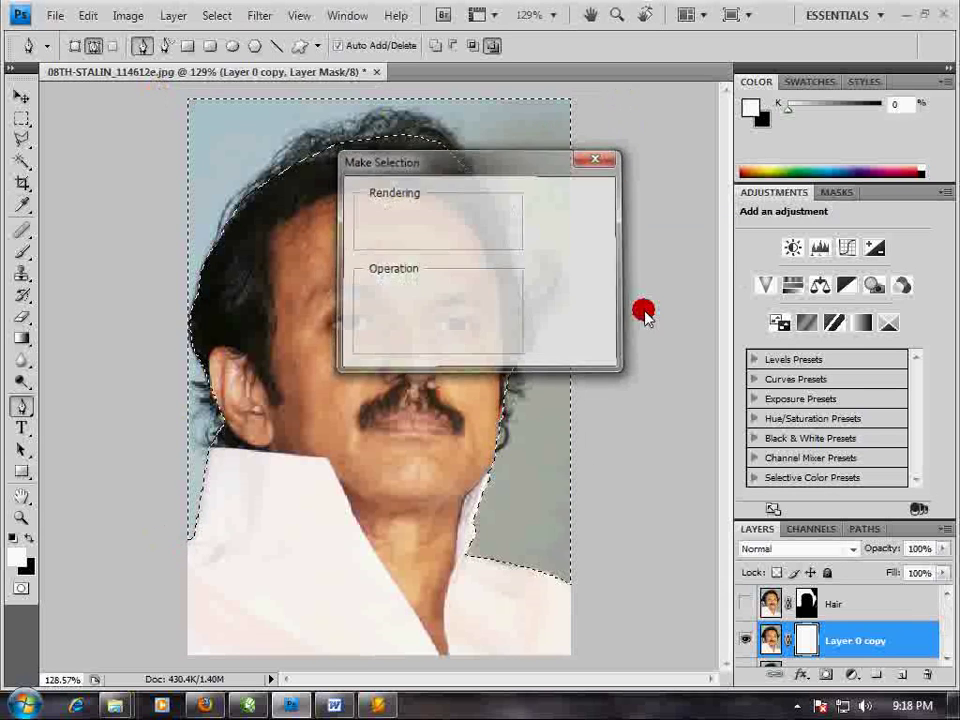
{"action": "left_click", "coordinate": [822, 640]}
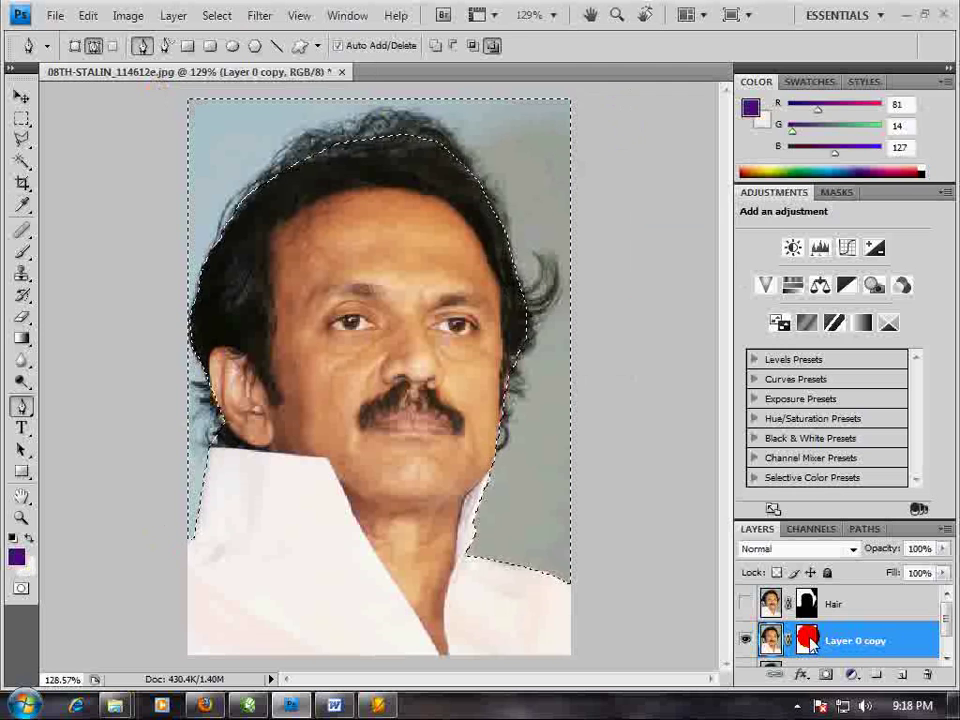
{"action": "left_click", "coordinate": [806, 640]}
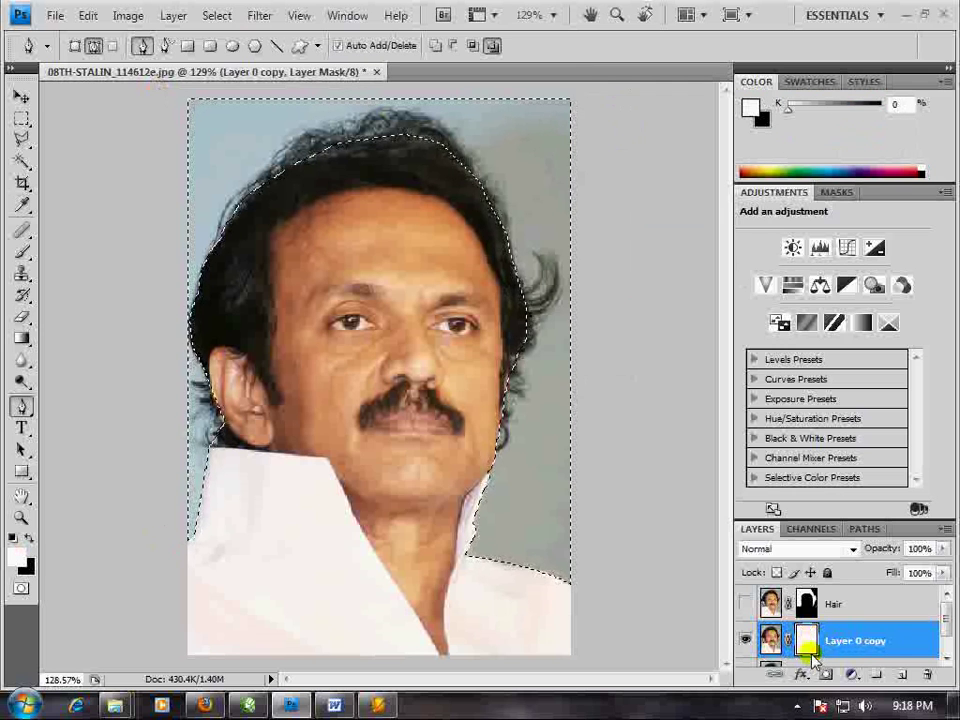
{"action": "left_click", "coordinate": [745, 606]}
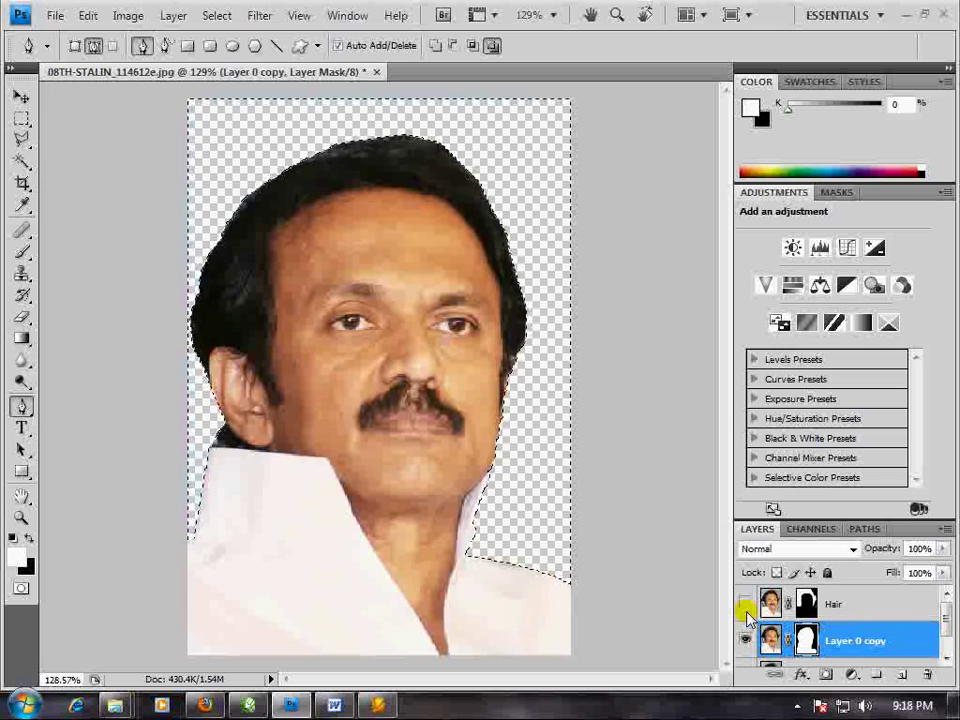
Rename Layer 0 copy to 'face and shirt'.
{"action": "double_click", "coordinate": [855, 641]}
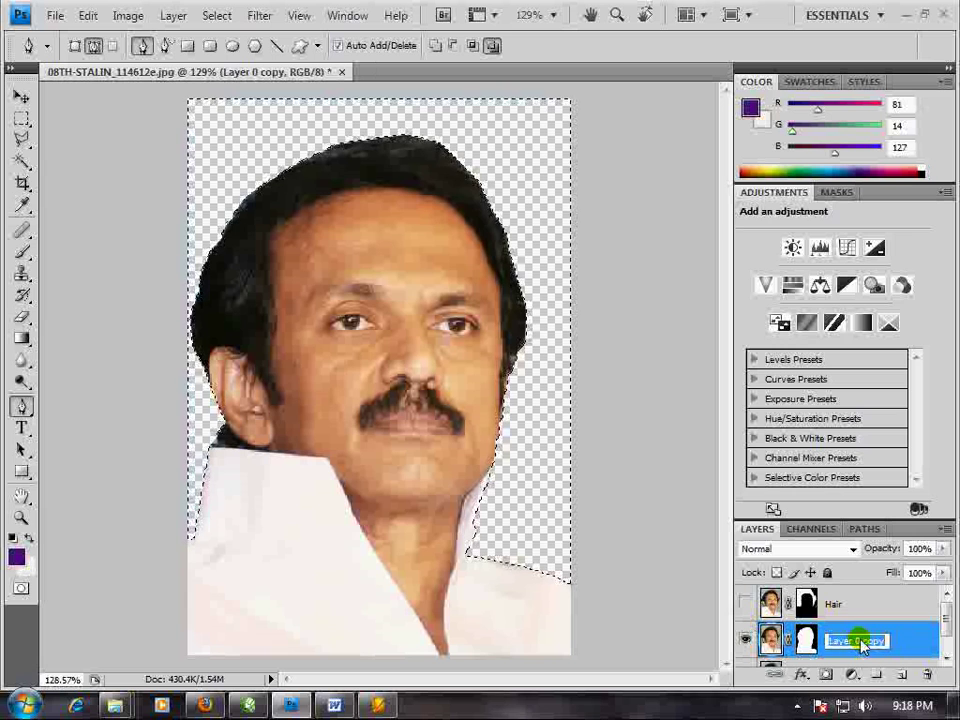
{"action": "type", "text": "B"}
{"action": "type", "text": "face and shirt"}
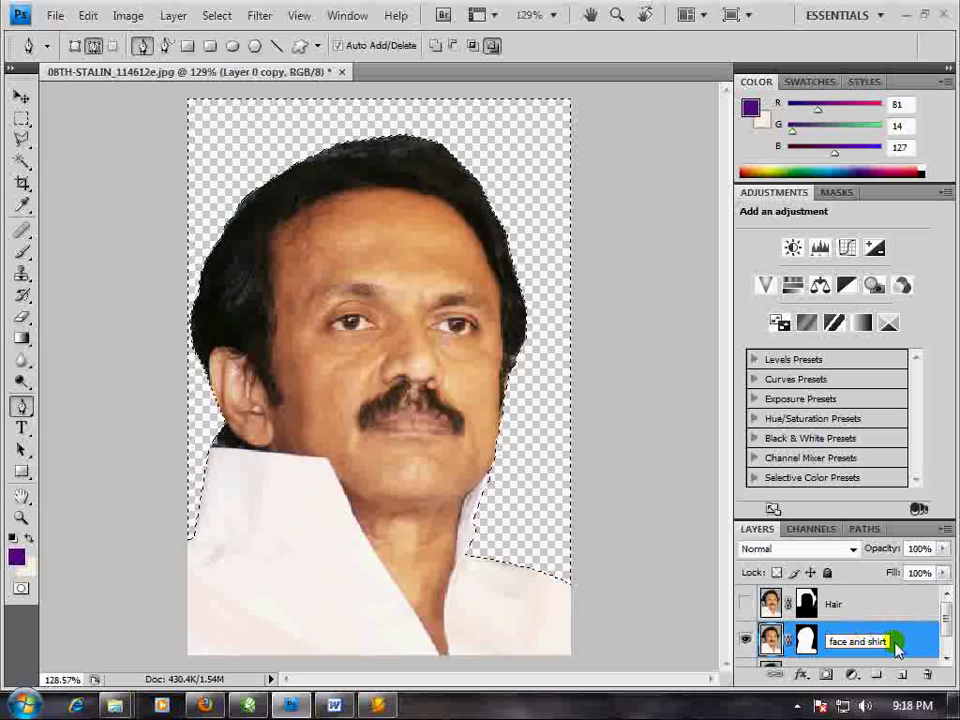
{"action": "key", "text": "Return"}
Deselect, hide the face and shirt layer, and target the Hair layer's mask.
{"action": "left_click", "coordinate": [21, 119]}
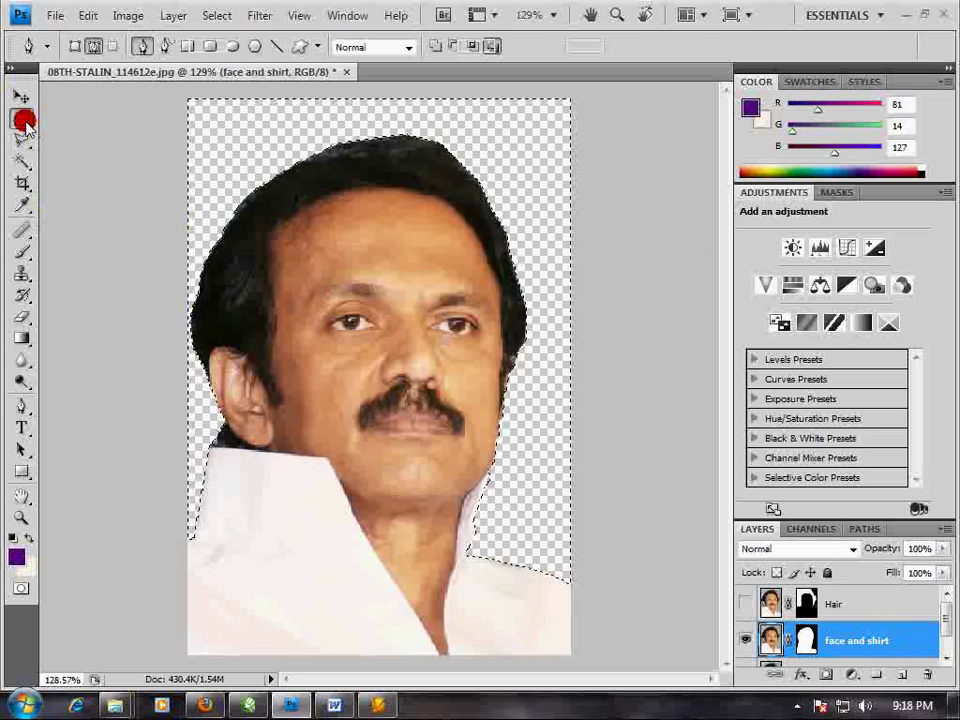
{"action": "left_click", "coordinate": [357, 396]}
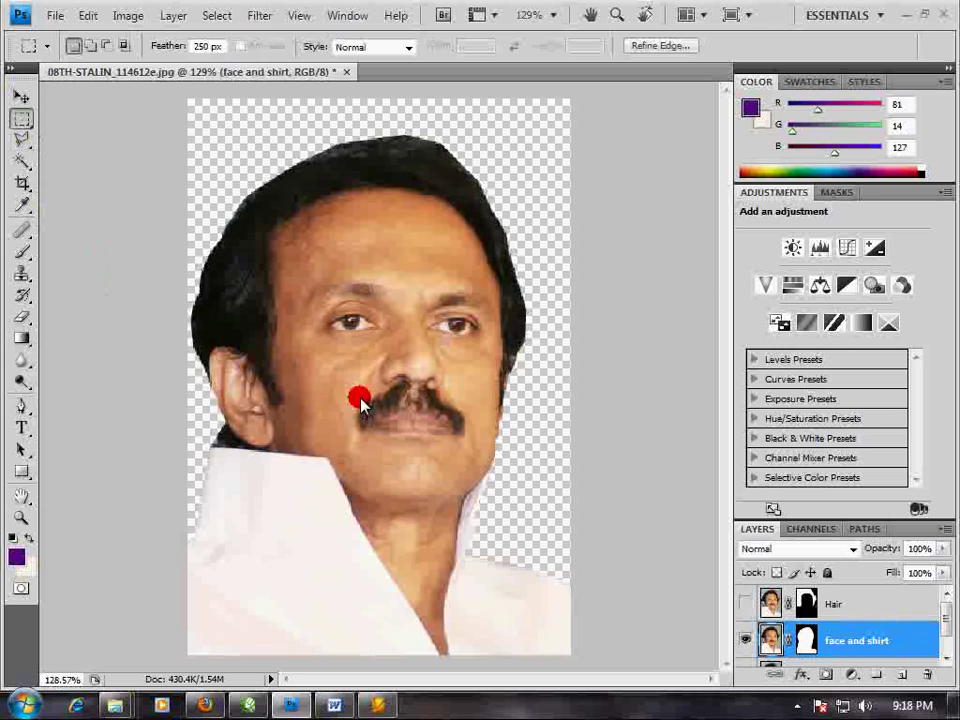
{"action": "left_click", "coordinate": [747, 604]}
{"action": "left_click", "coordinate": [747, 605]}
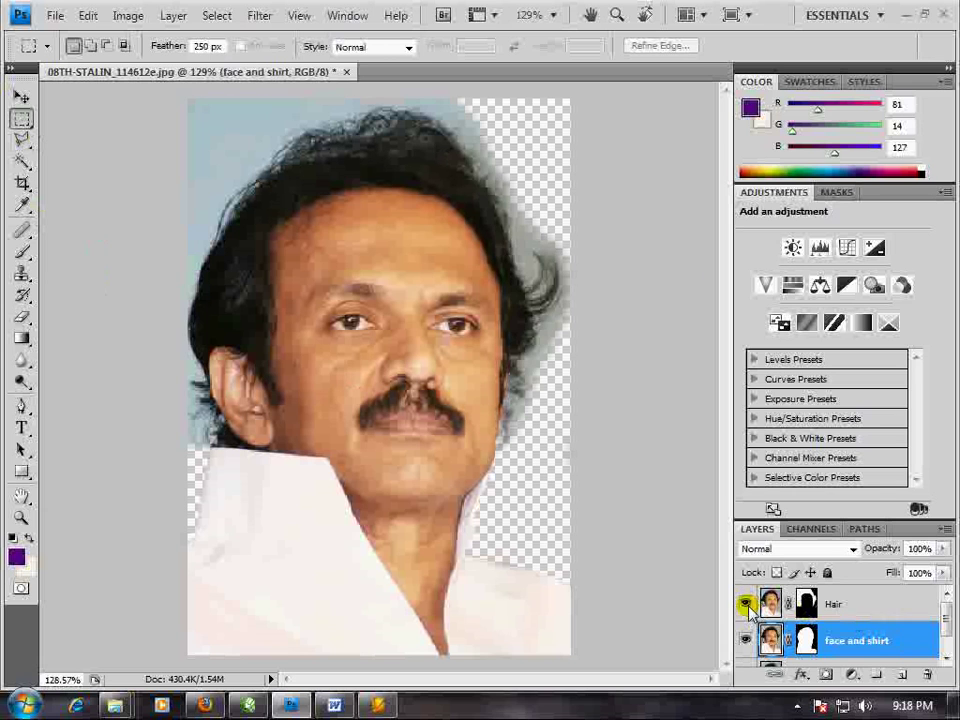
{"action": "left_click", "coordinate": [747, 605]}
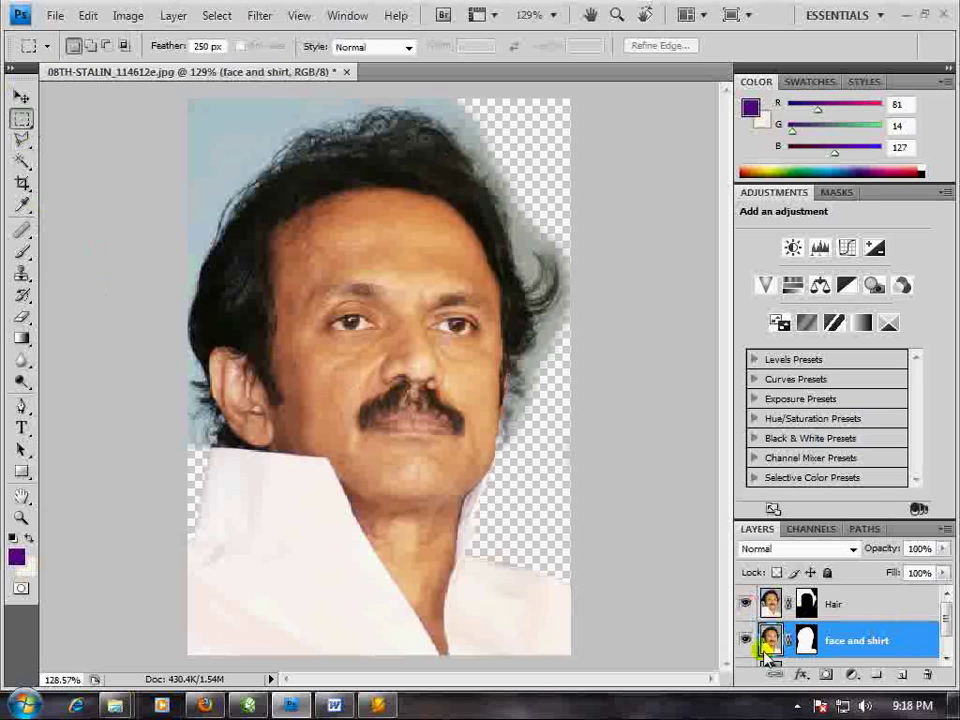
{"action": "left_click", "coordinate": [746, 640]}
{"action": "left_click", "coordinate": [834, 605]}
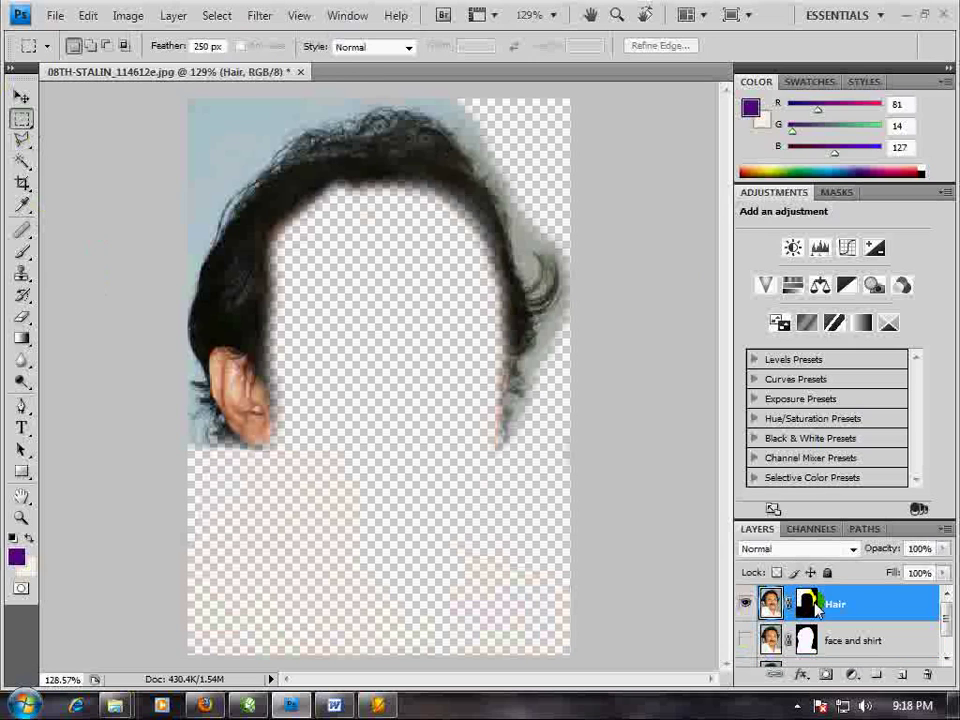
Erase the leftover blue strip along the top-left hair edge, then target the Hair pixels.
{"action": "key", "text": "e"}
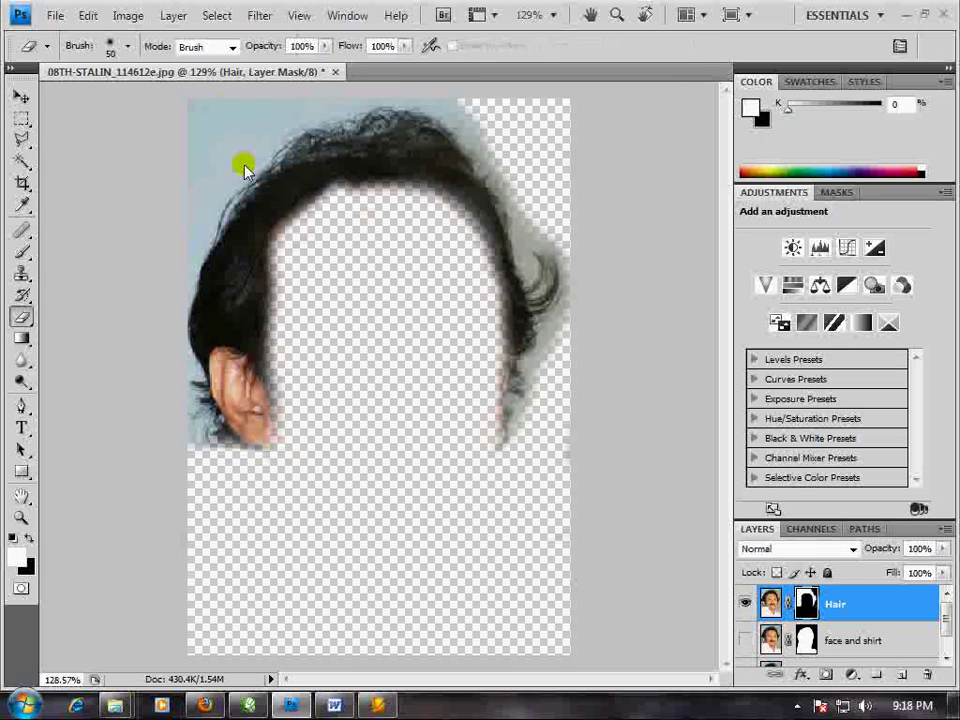
{"action": "left_click_drag", "start_coordinate": [210, 111], "coordinate": [280, 110]}
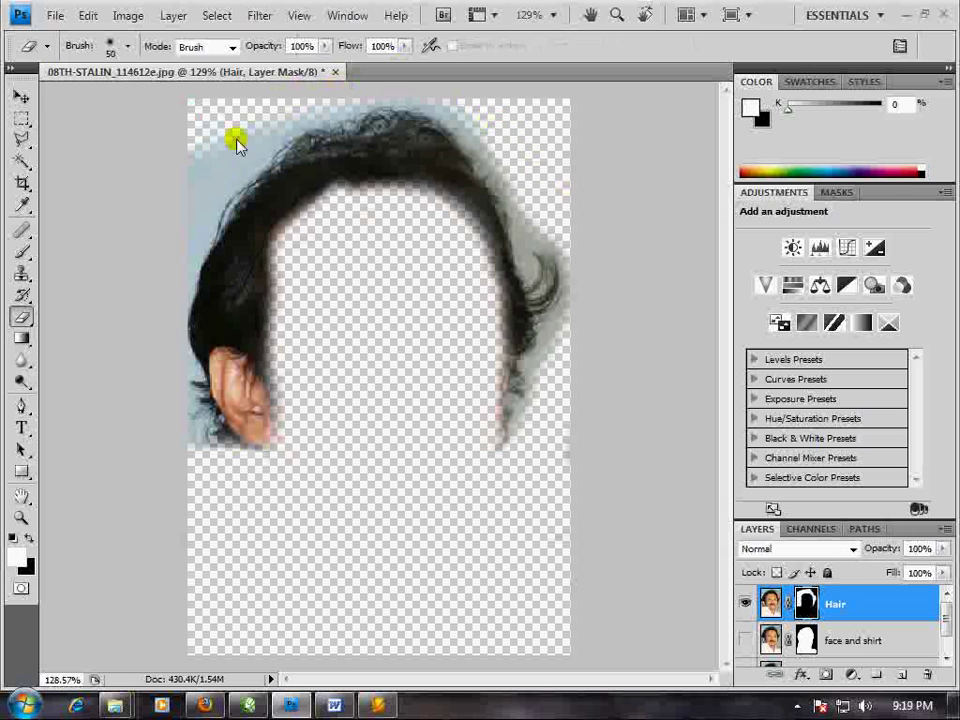
{"action": "left_click_drag", "start_coordinate": [224, 135], "coordinate": [186, 189]}
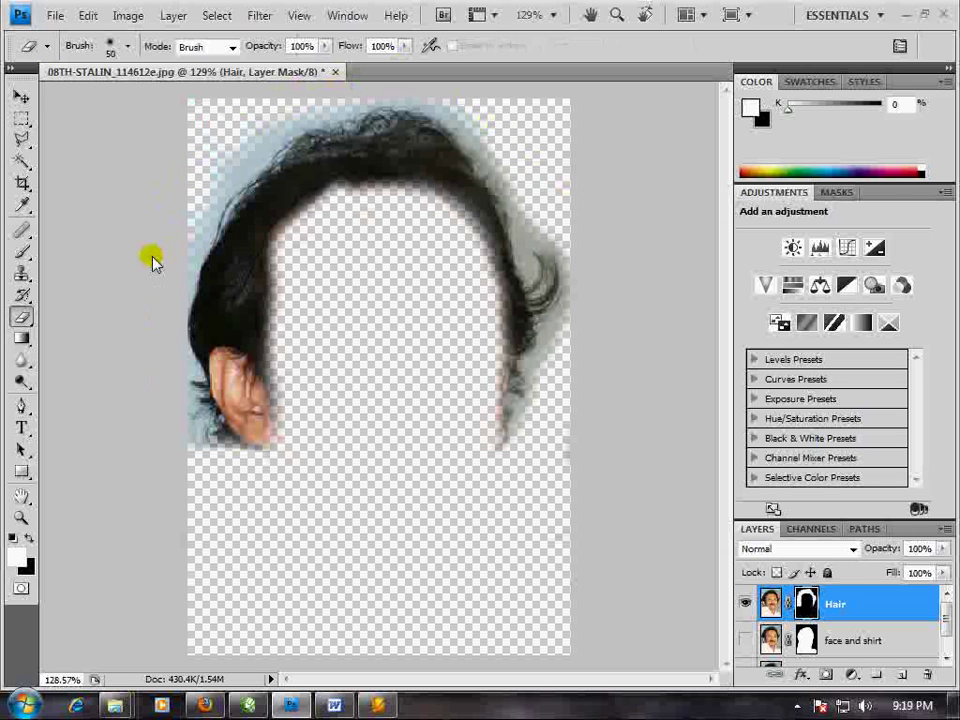
{"action": "left_click", "coordinate": [22, 118]}
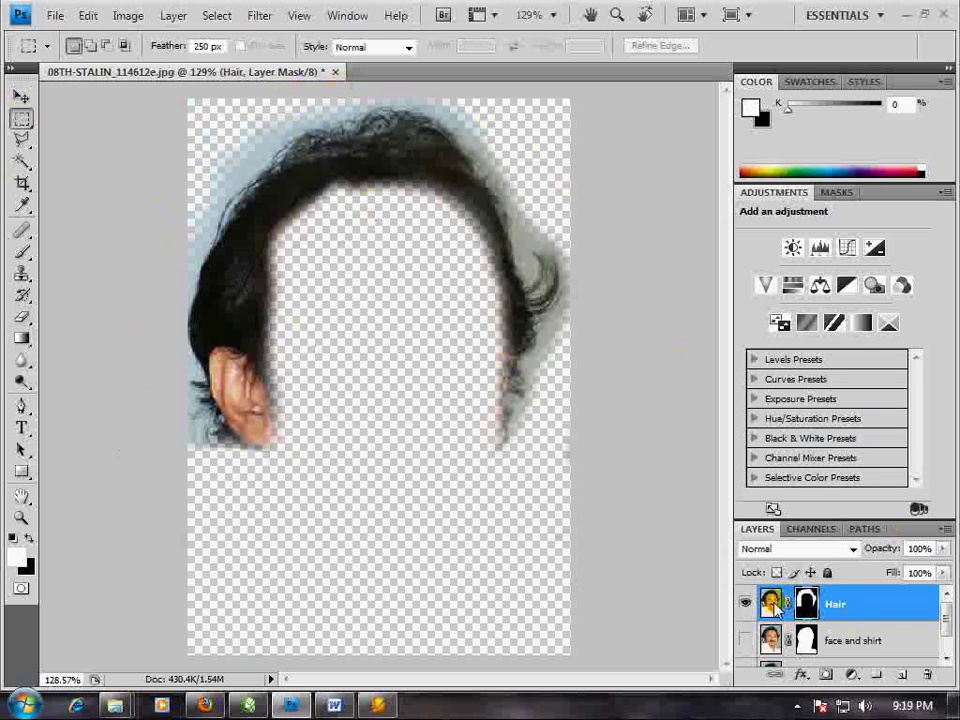
{"action": "left_click", "coordinate": [814, 603]}
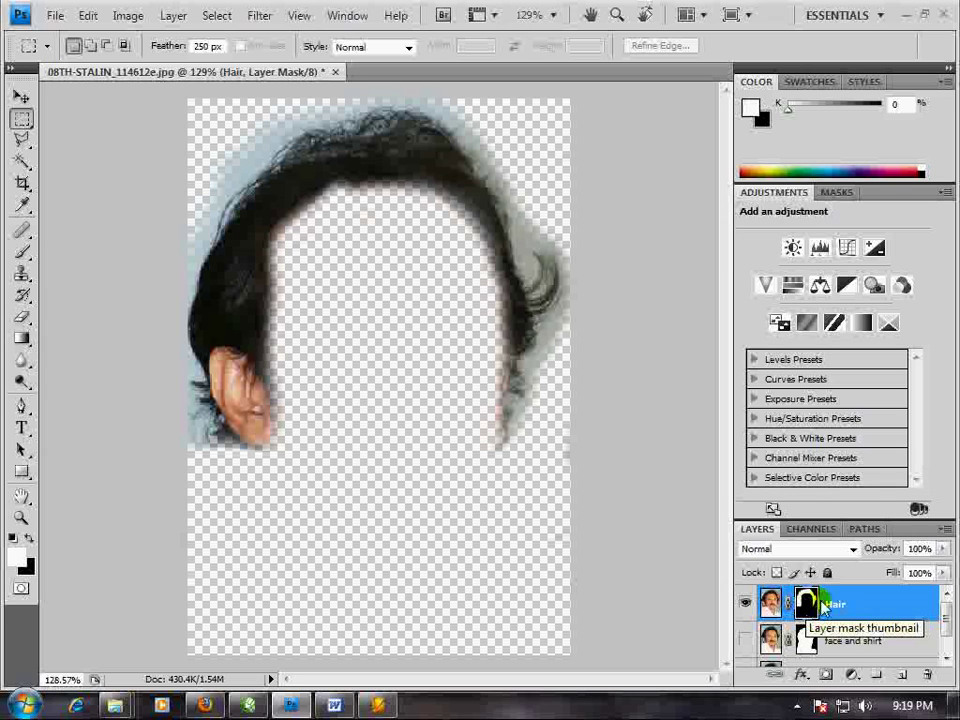
{"action": "left_click", "coordinate": [770, 603]}
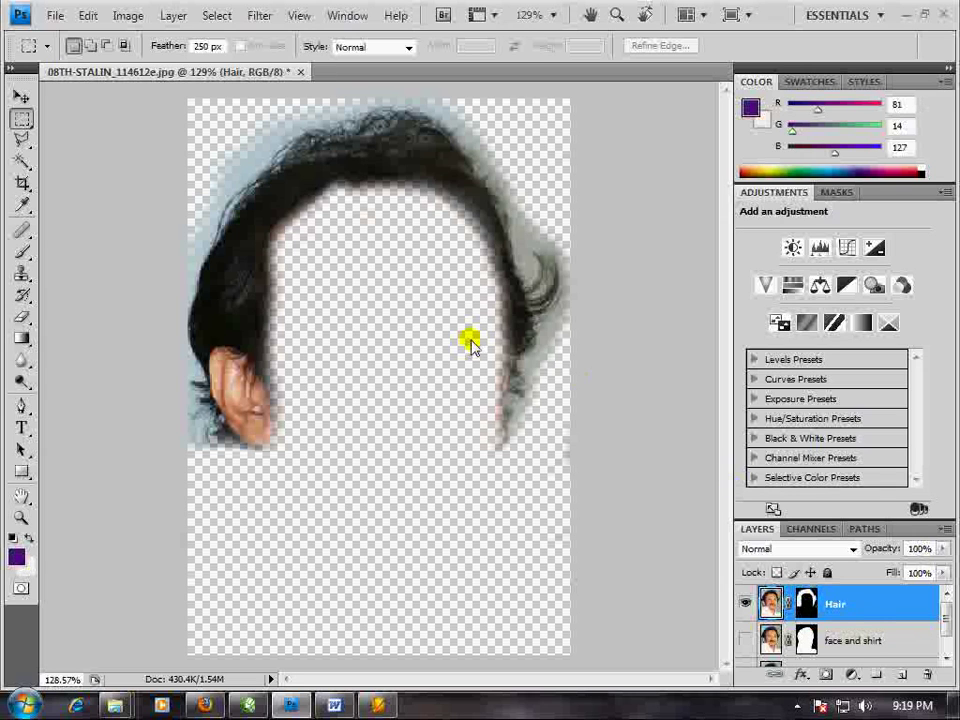
In Replace Color, sample the blue hair fringe and set fuzziness to 69.
{"action": "left_click", "coordinate": [140, 16]}
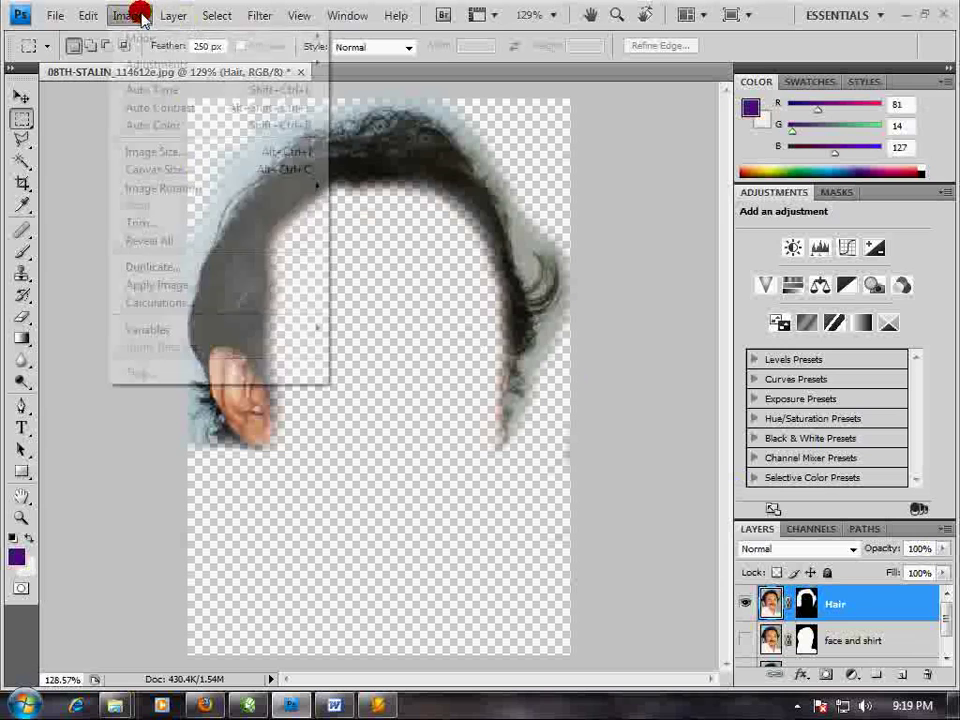
{"action": "left_click", "coordinate": [403, 436]}
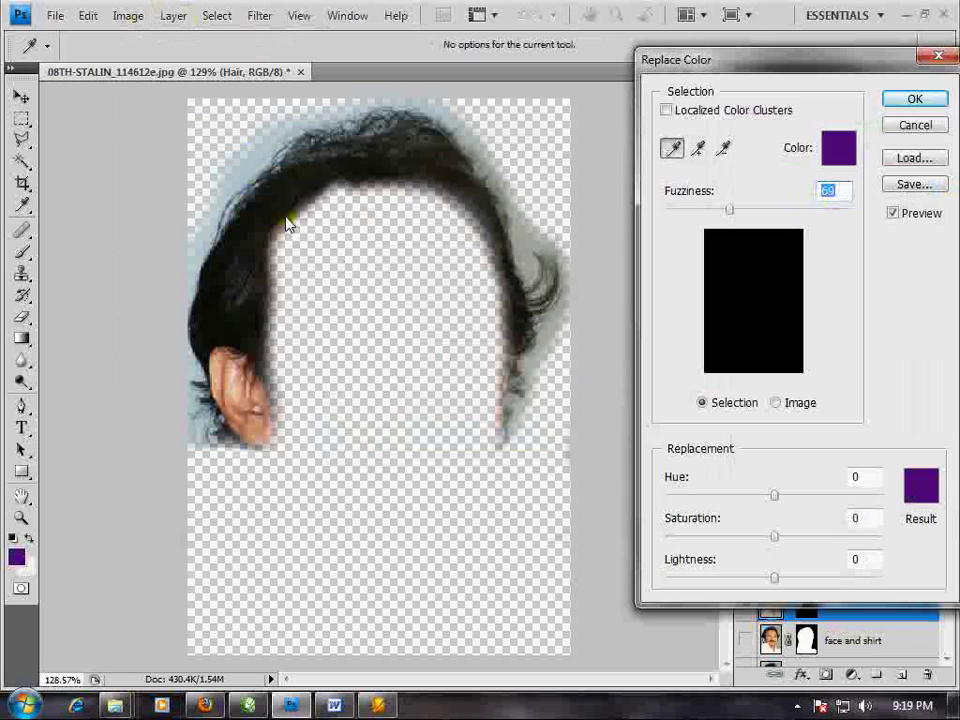
{"action": "left_click_drag", "start_coordinate": [729, 212], "coordinate": [723, 212]}
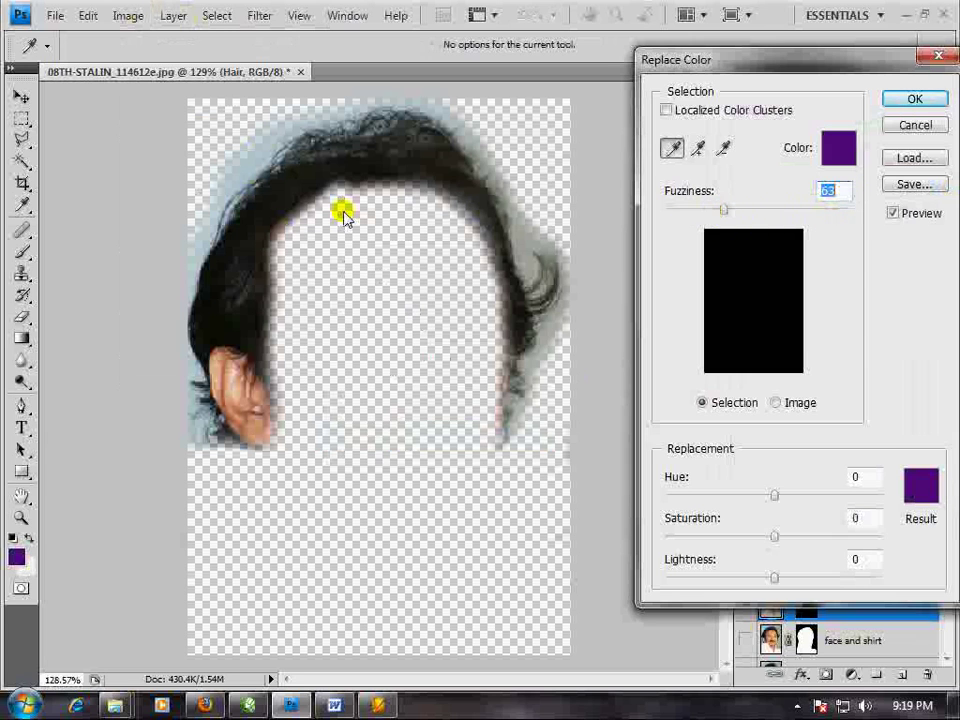
{"action": "left_click", "coordinate": [244, 171]}
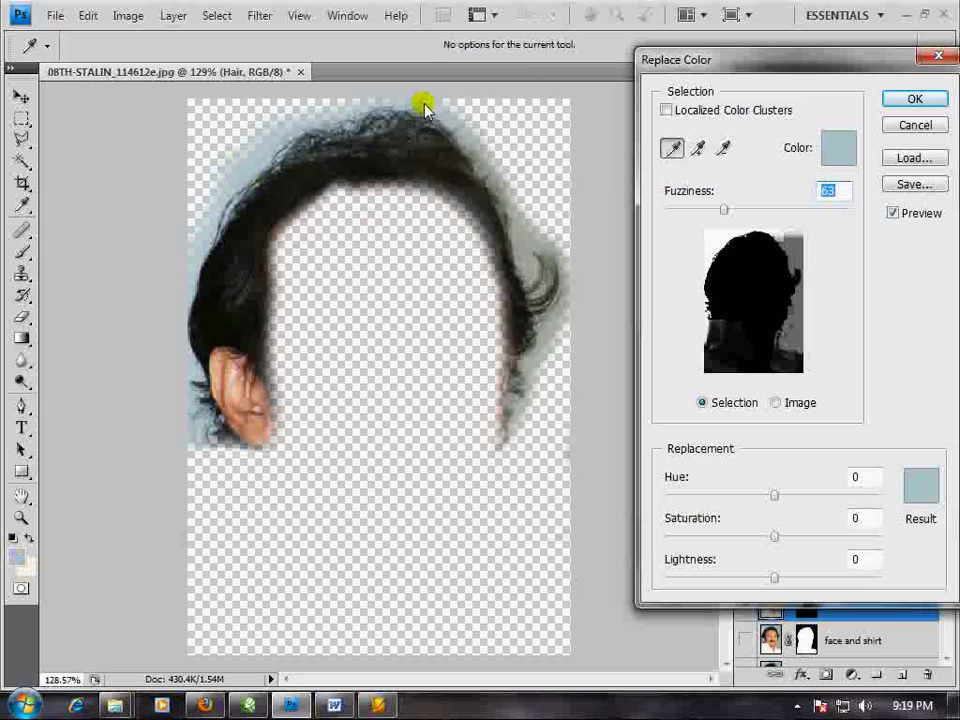
{"action": "left_click", "coordinate": [451, 123]}
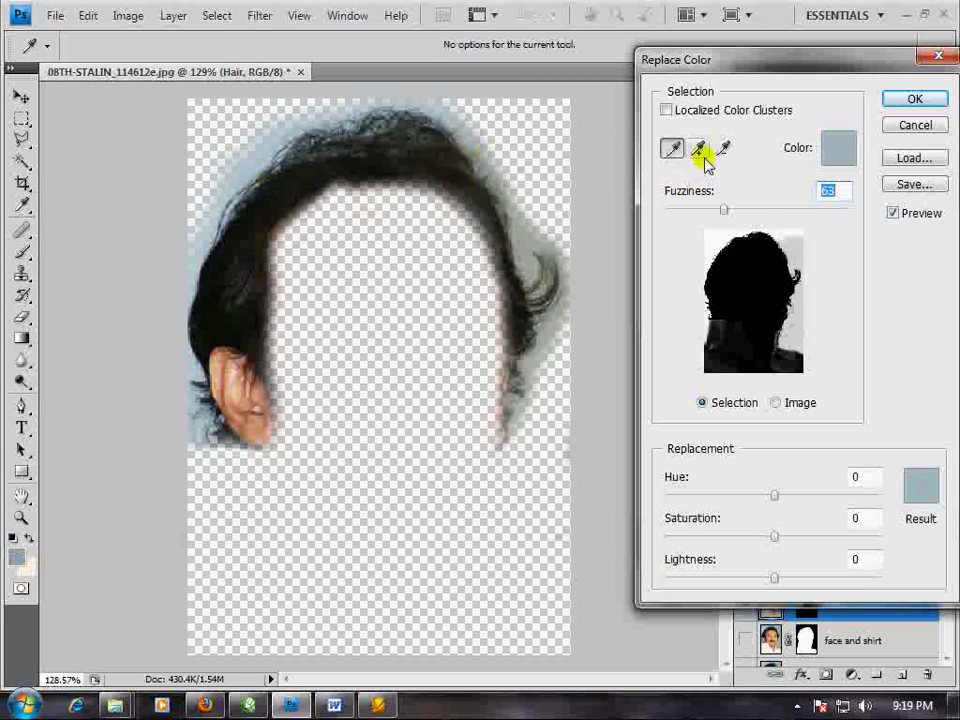
{"action": "left_click", "coordinate": [698, 149]}
{"action": "left_click", "coordinate": [467, 140]}
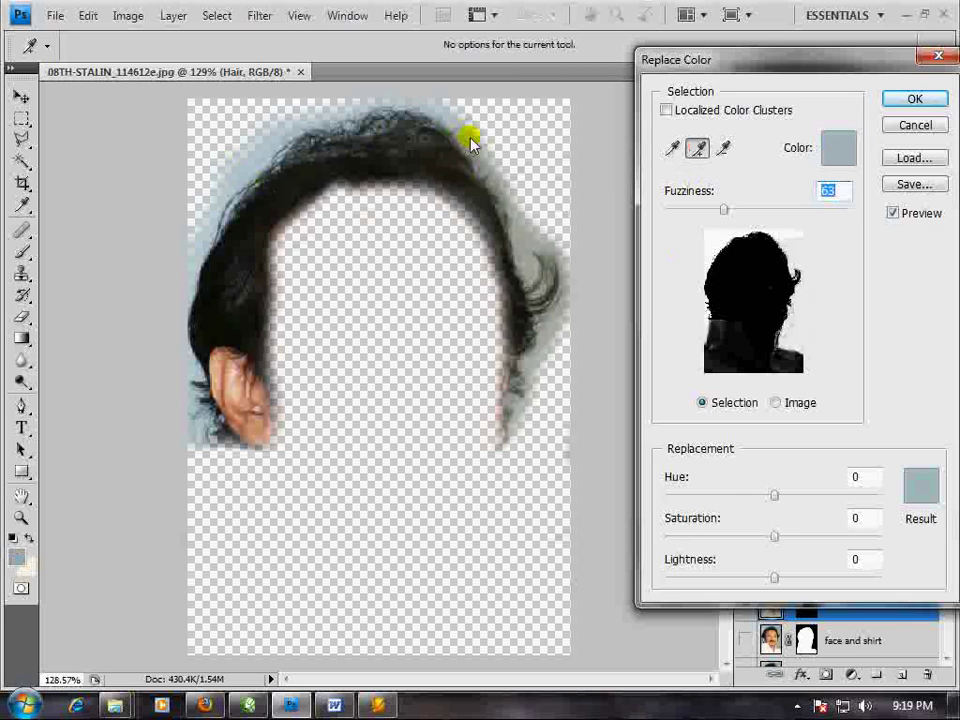
{"action": "left_click", "coordinate": [481, 152]}
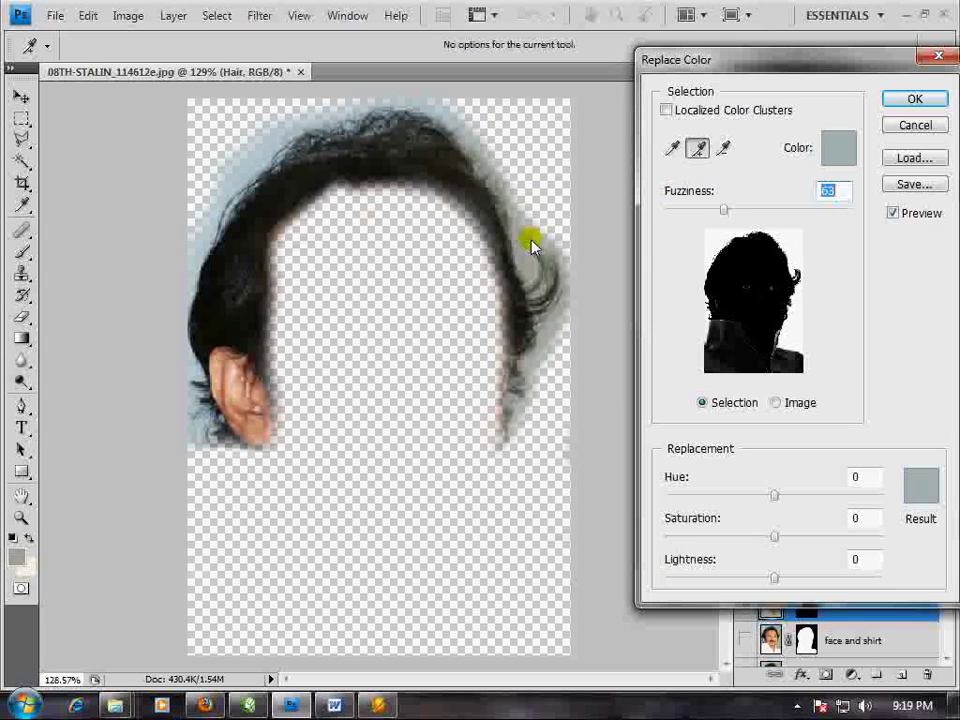
{"action": "mouse_move", "coordinate": [727, 210]}
{"action": "left_mouse_down"}
{"action": "mouse_move", "coordinate": [745, 212]}
{"action": "mouse_move", "coordinate": [726, 210]}
{"action": "left_mouse_up"}
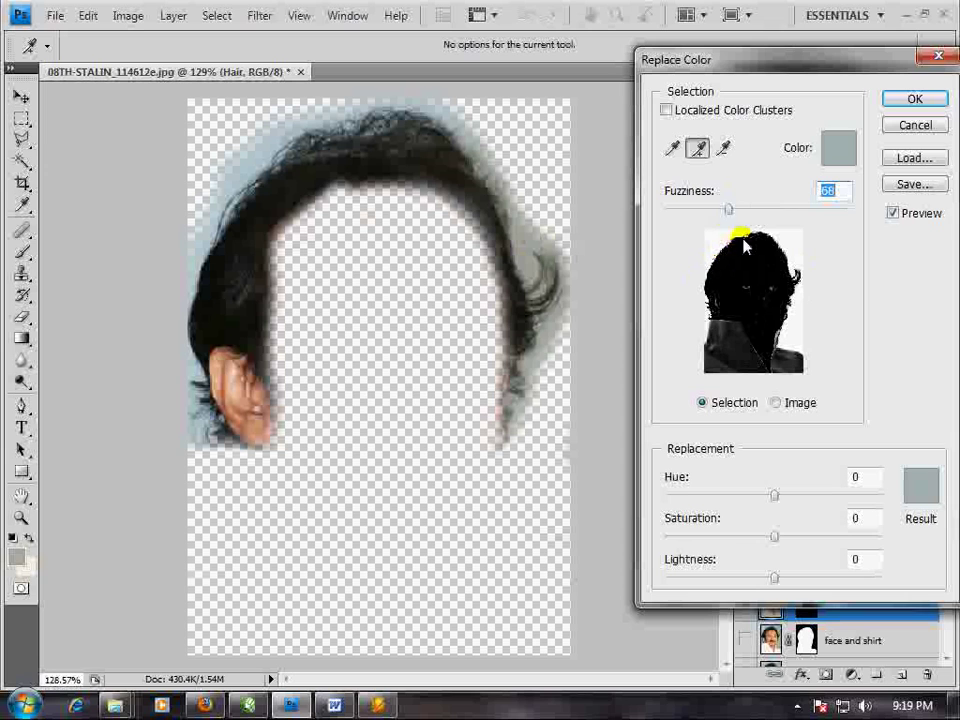
{"action": "left_click_drag", "start_coordinate": [729, 214], "coordinate": [728, 214]}
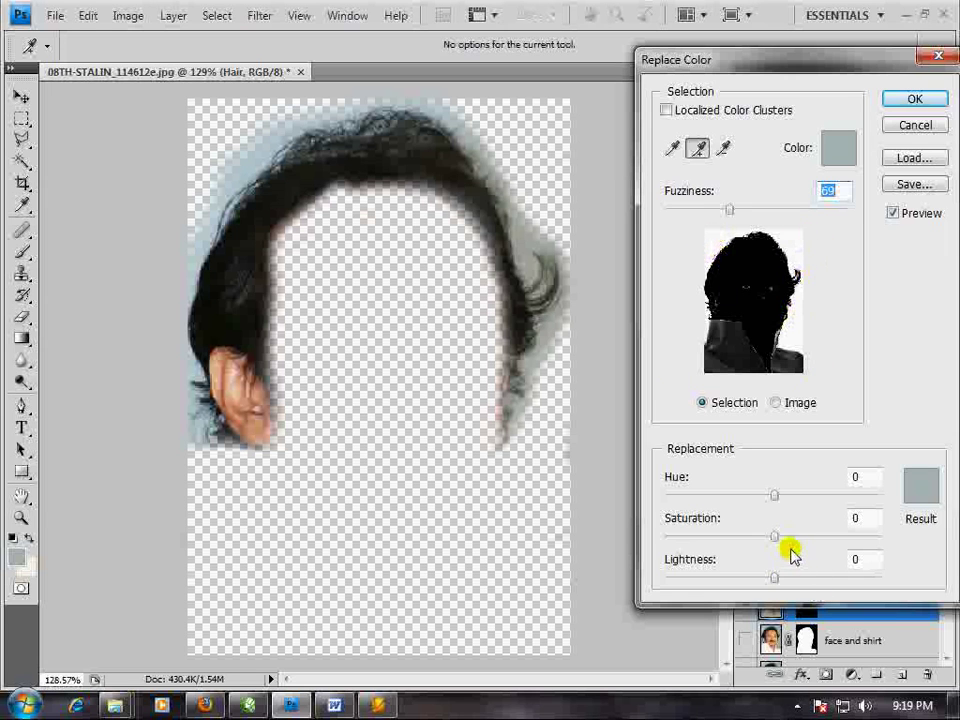
Set replacement hue +1, saturation -100, lightness +100 and apply it.
{"action": "left_click_drag", "start_coordinate": [776, 578], "coordinate": [900, 575]}
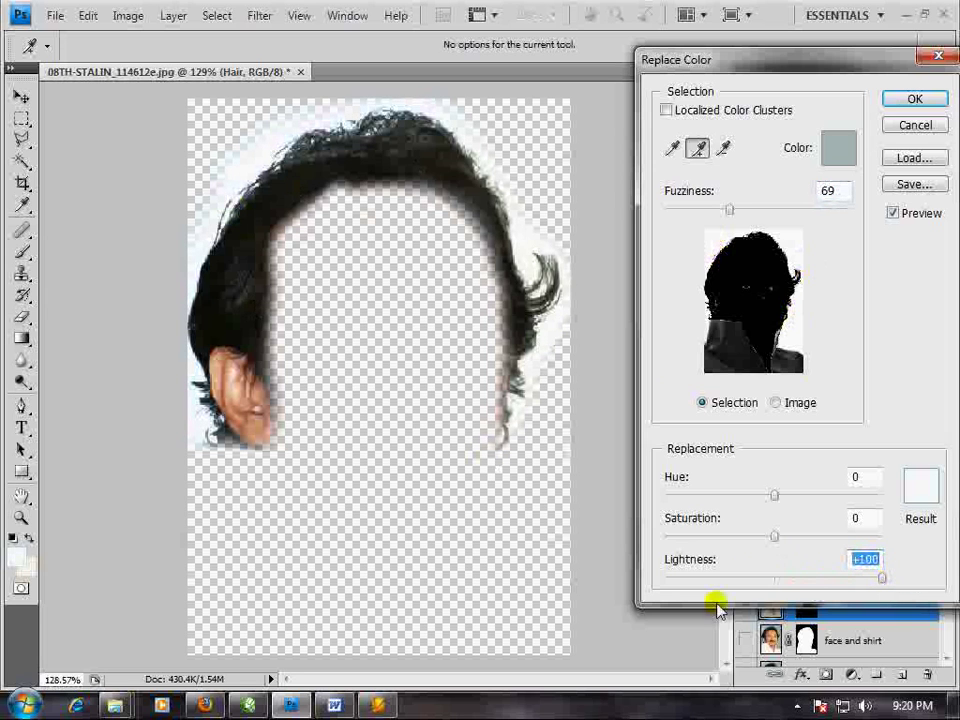
{"action": "left_click_drag", "start_coordinate": [880, 579], "coordinate": [872, 580]}
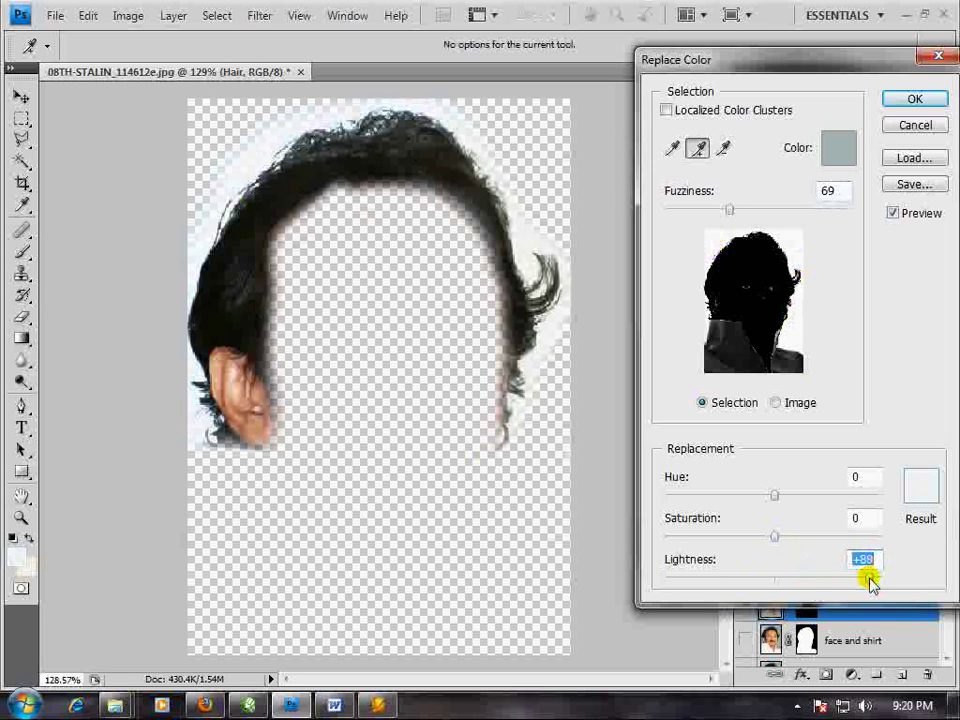
{"action": "left_click_drag", "start_coordinate": [775, 536], "coordinate": [665, 537]}
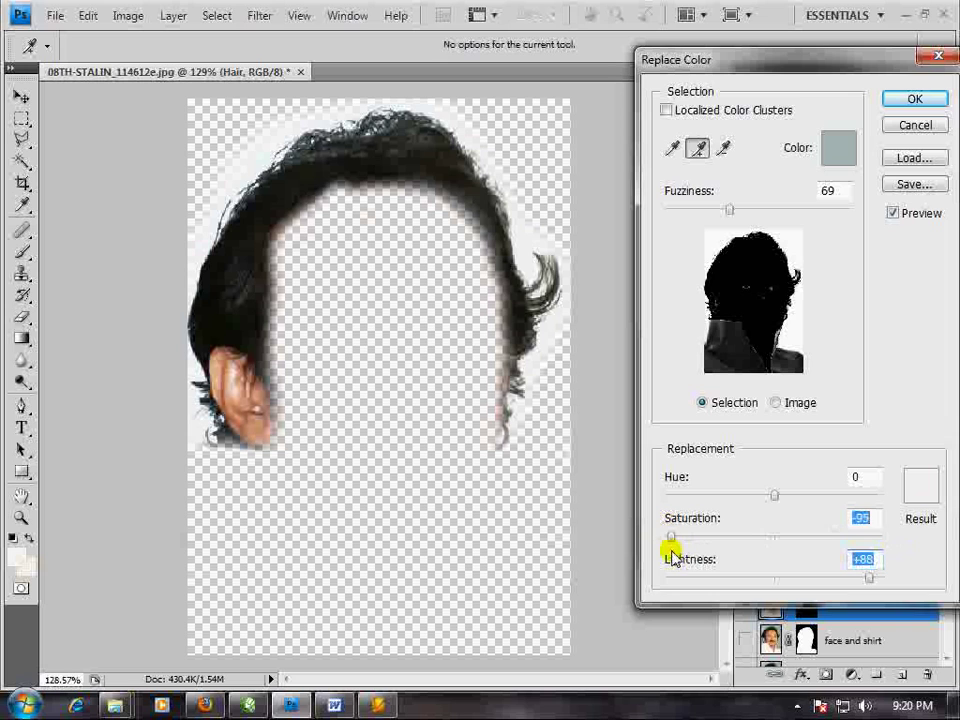
{"action": "left_click_drag", "start_coordinate": [869, 577], "coordinate": [904, 582]}
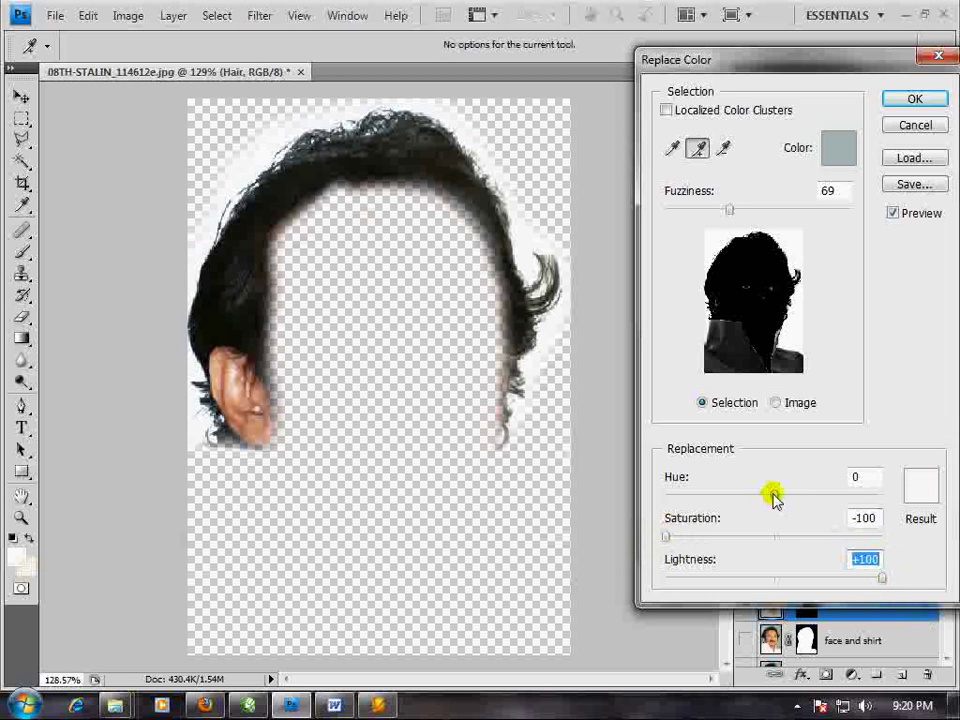
{"action": "mouse_move", "coordinate": [775, 497]}
{"action": "left_mouse_down"}
{"action": "mouse_move", "coordinate": [639, 489]}
{"action": "mouse_move", "coordinate": [782, 501]}
{"action": "mouse_move", "coordinate": [775, 505]}
{"action": "left_mouse_up"}
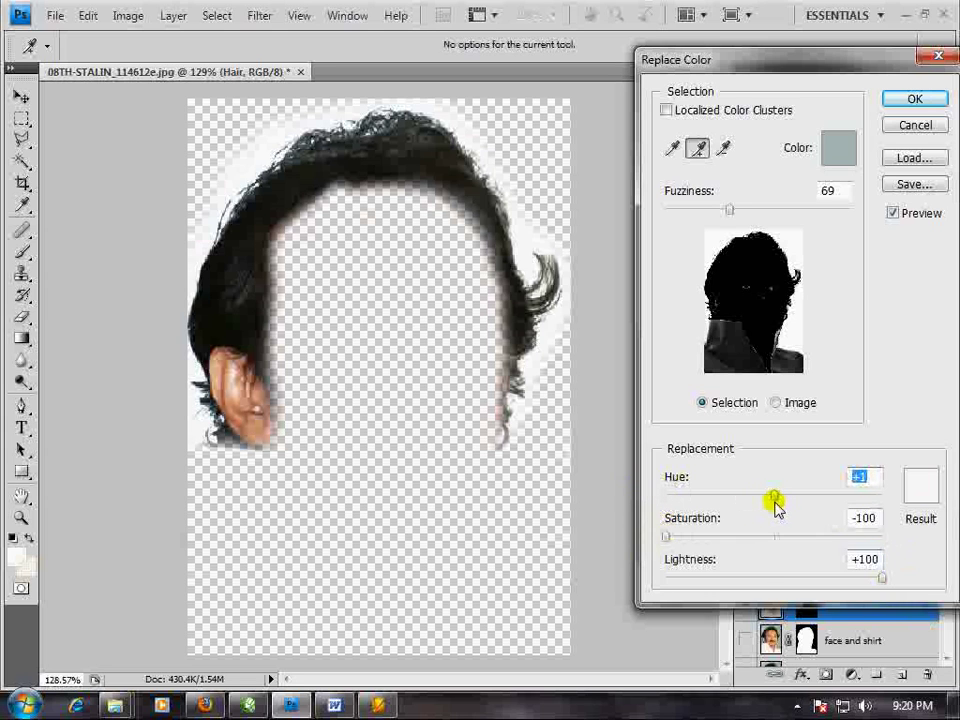
{"action": "left_click", "coordinate": [914, 104]}
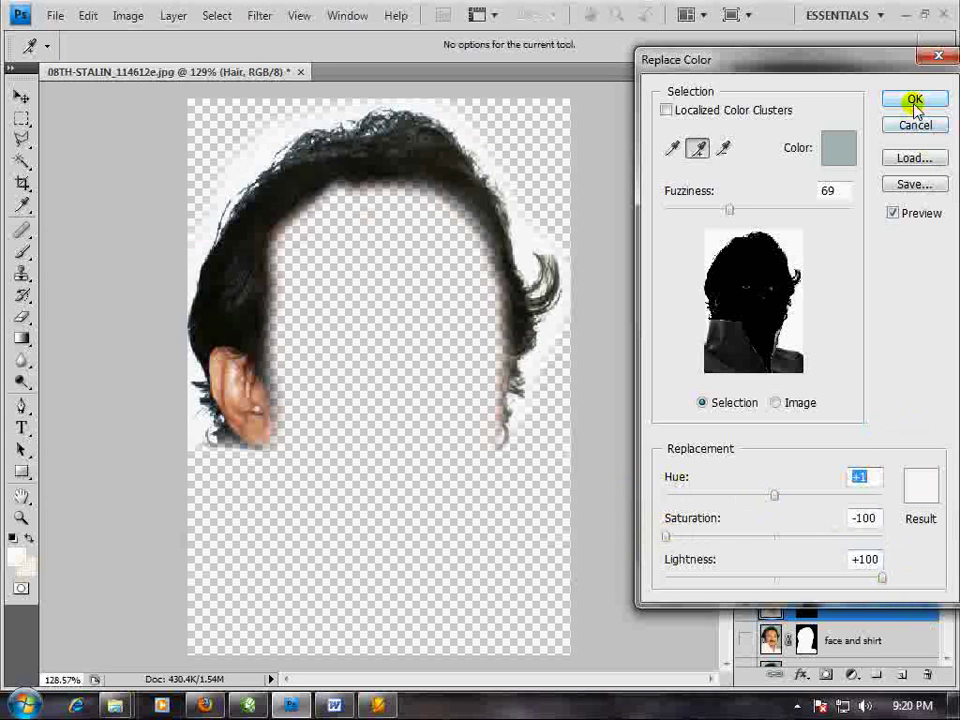
{"action": "left_click", "coordinate": [912, 100]}
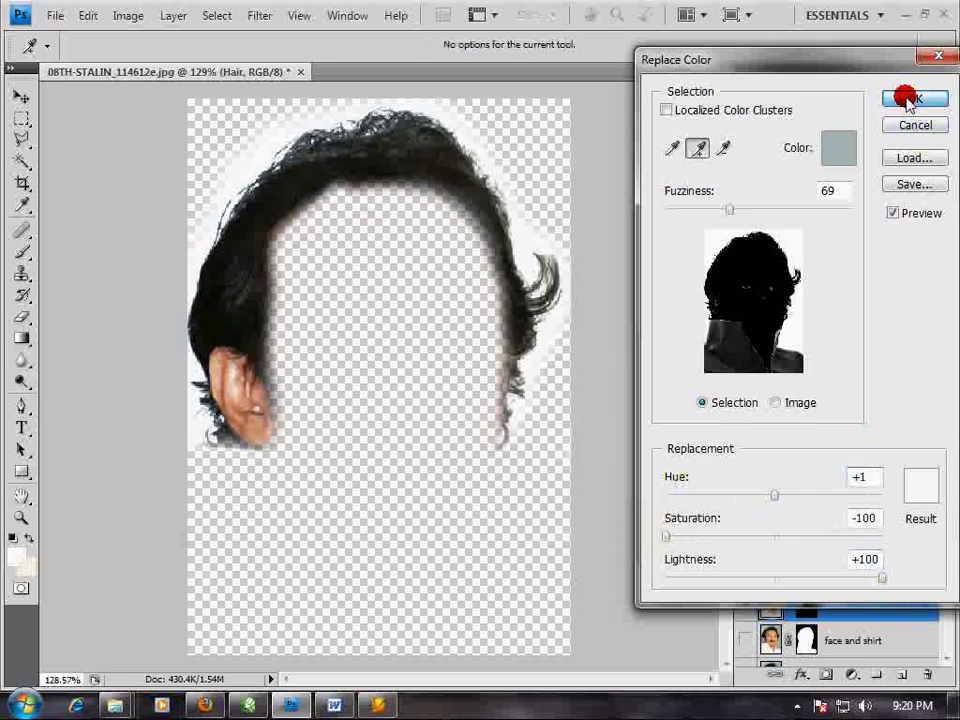
Set the Hair layer to Multiply, then show face and shirt and target its mask.
{"action": "left_click", "coordinate": [771, 603]}
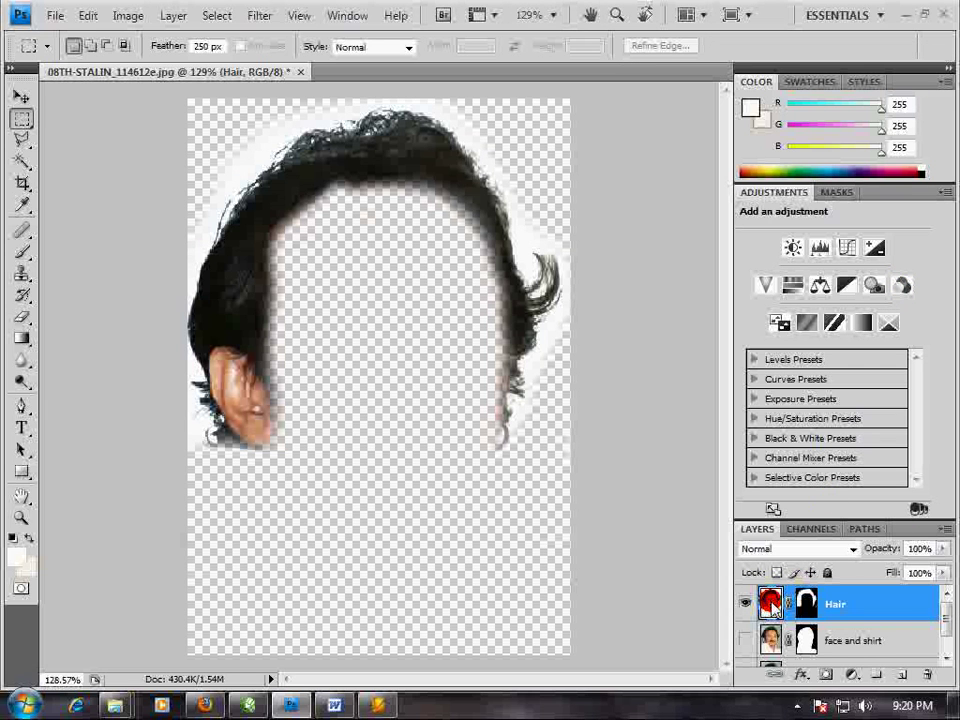
{"action": "left_click", "coordinate": [852, 549]}
{"action": "left_click", "coordinate": [765, 157]}
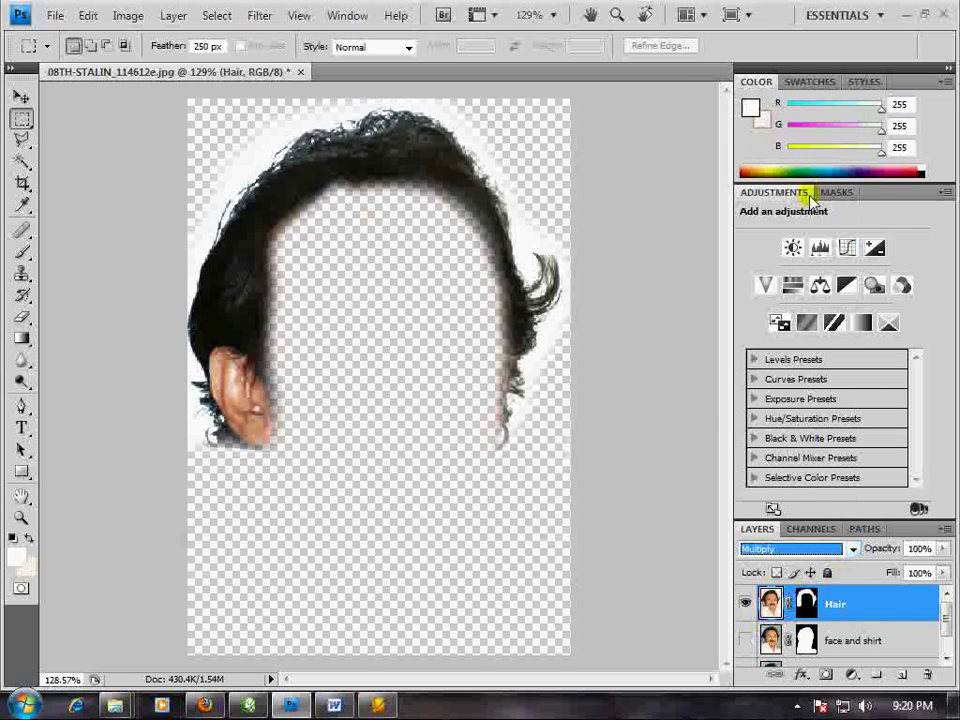
{"action": "left_click_drag", "start_coordinate": [946, 622], "coordinate": [946, 634]}
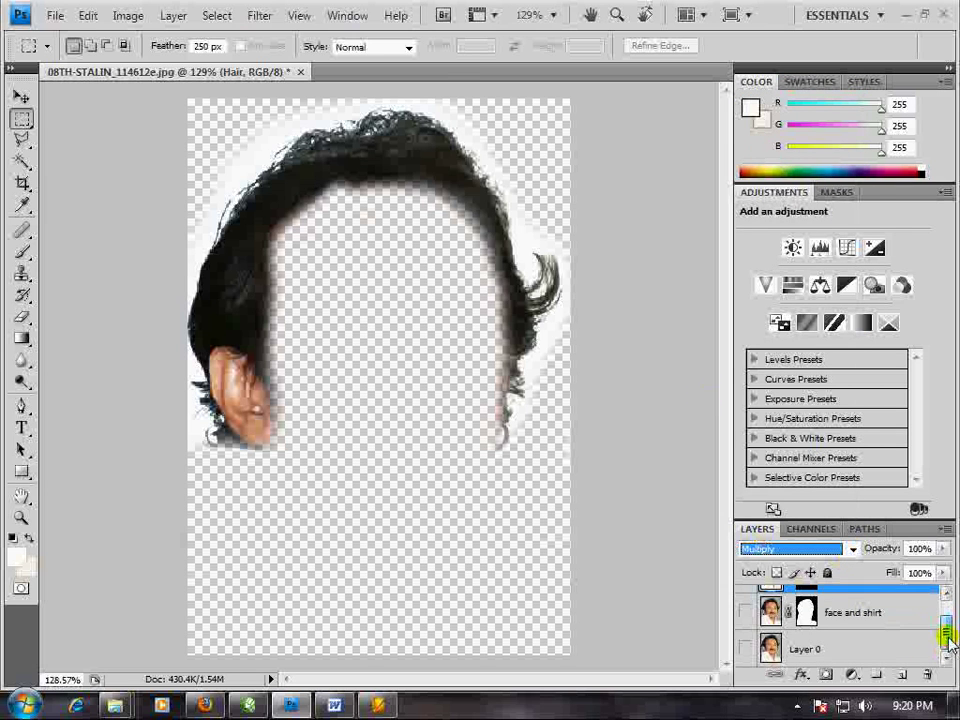
{"action": "left_click", "coordinate": [746, 612]}
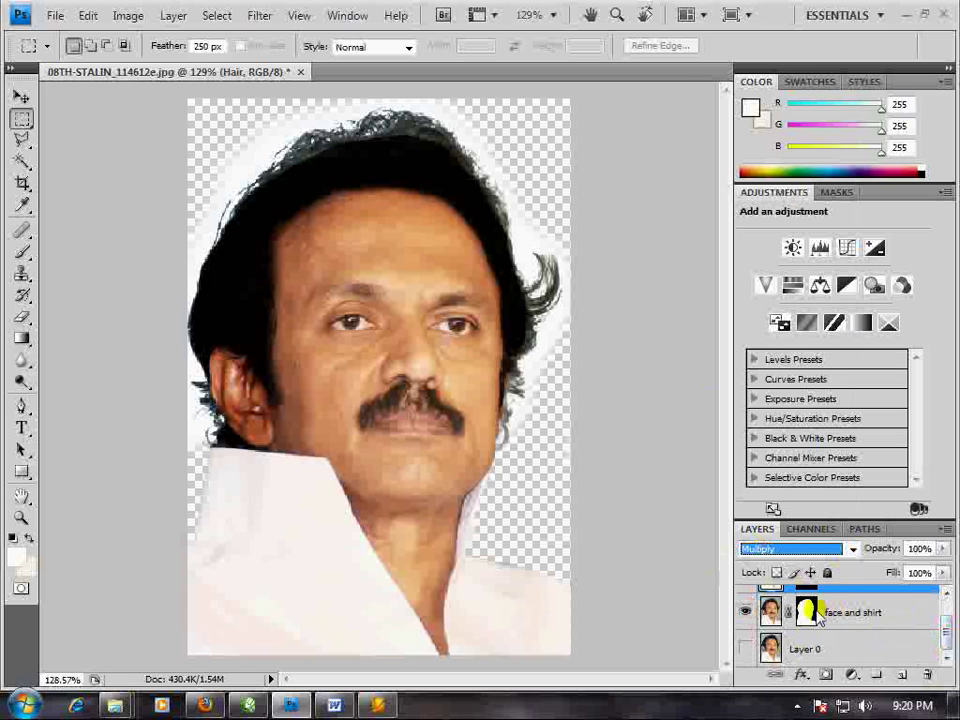
{"action": "left_click", "coordinate": [808, 612]}
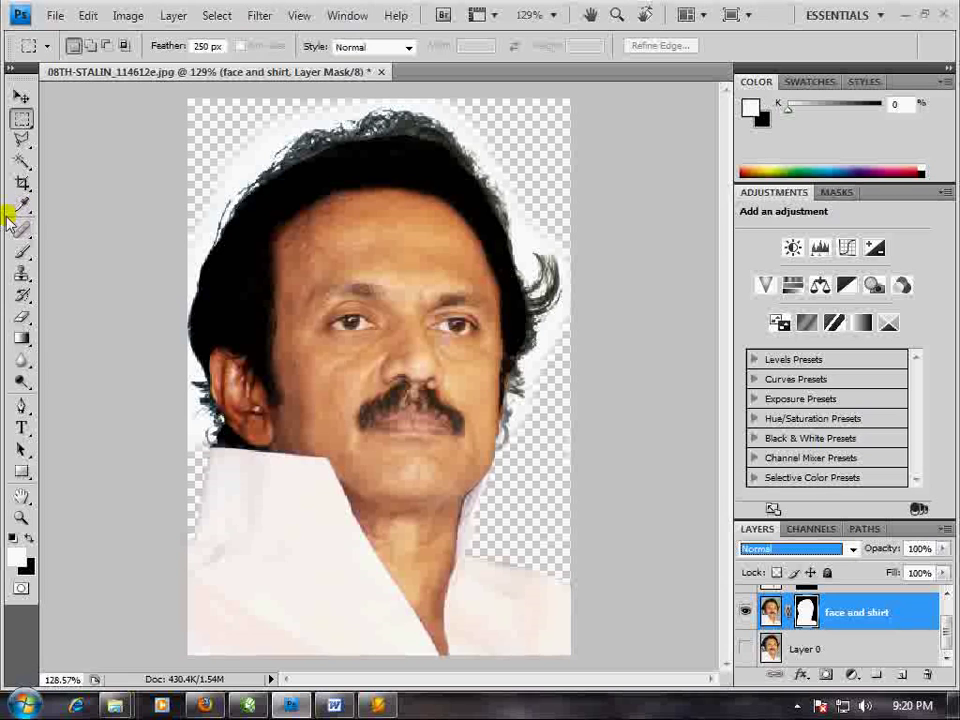
Erase the white halo along the hair edges and right of the face using a 35 px eraser on the mask.
{"action": "left_click", "coordinate": [21, 316]}
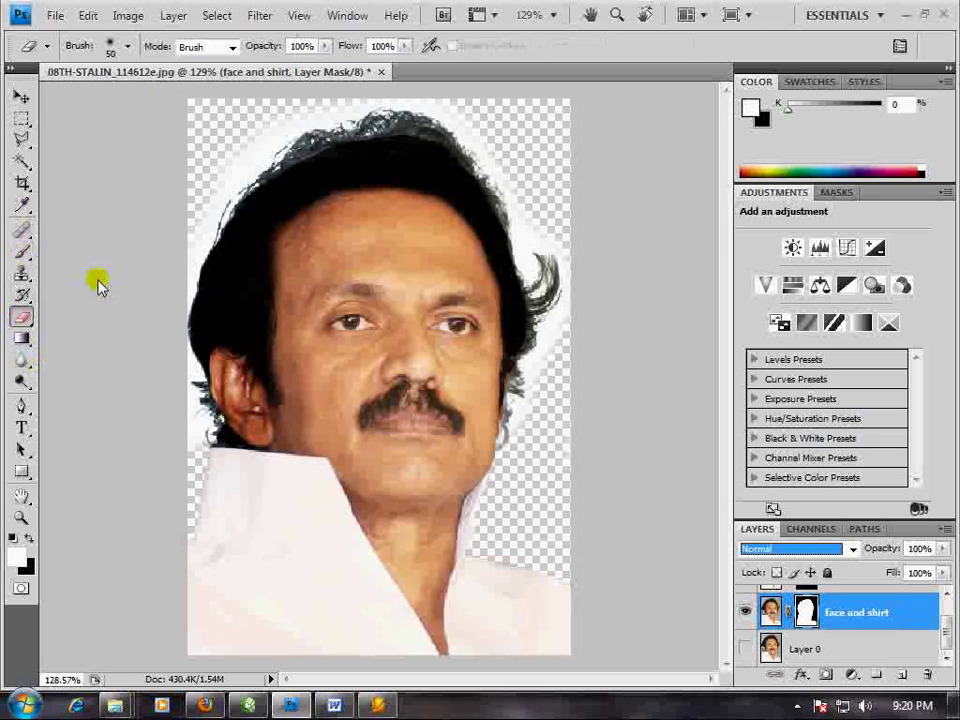
{"action": "left_click", "coordinate": [112, 50]}
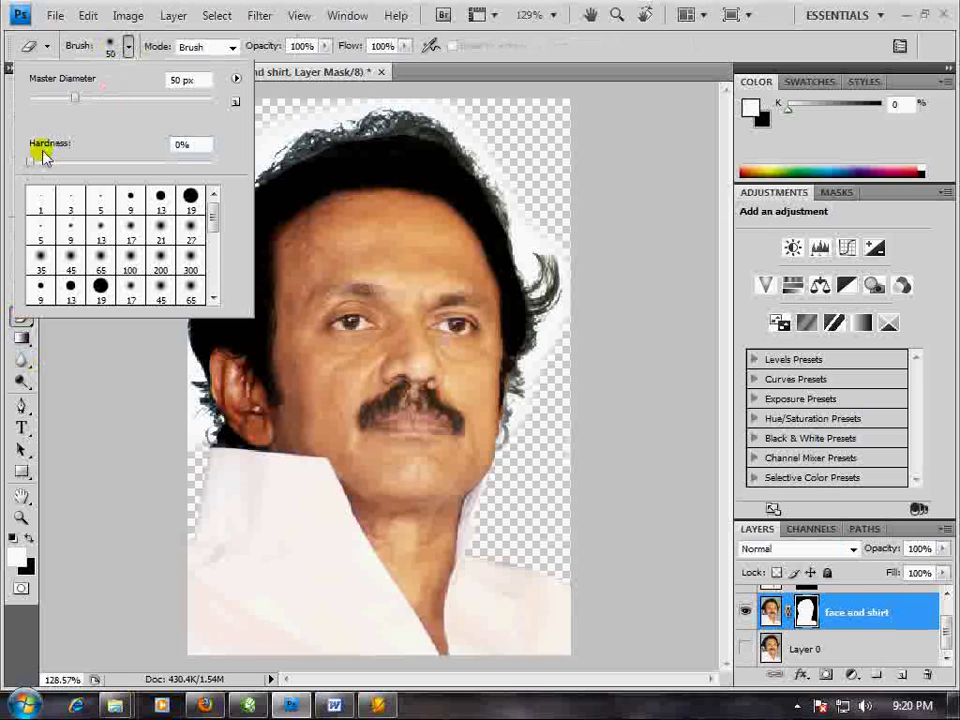
{"action": "left_click", "coordinate": [568, 44]}
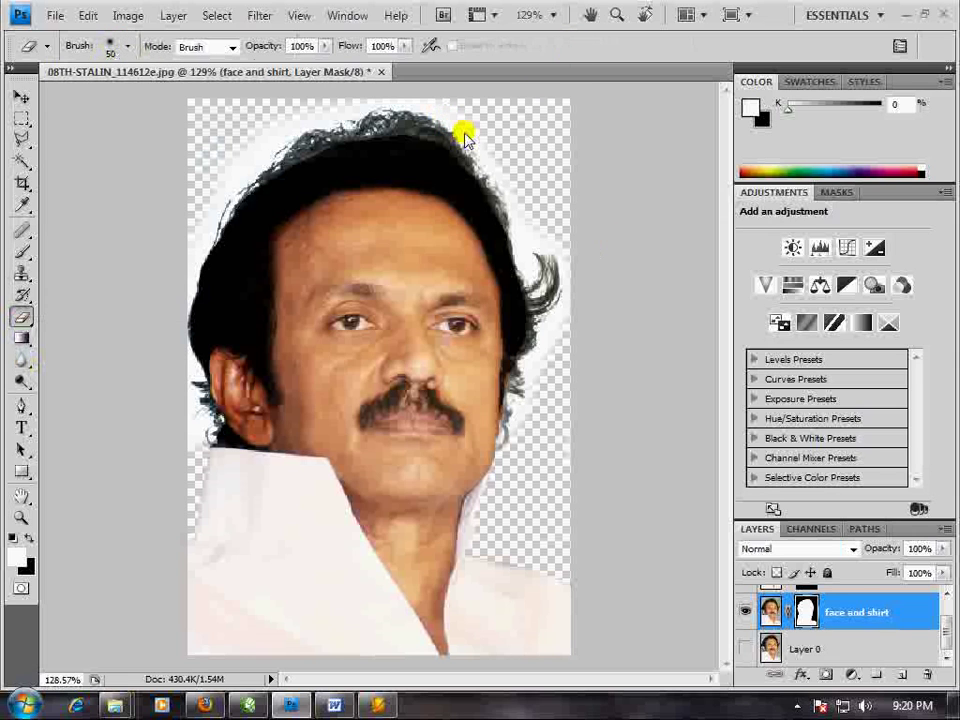
{"action": "key", "text": "bracketleft"}
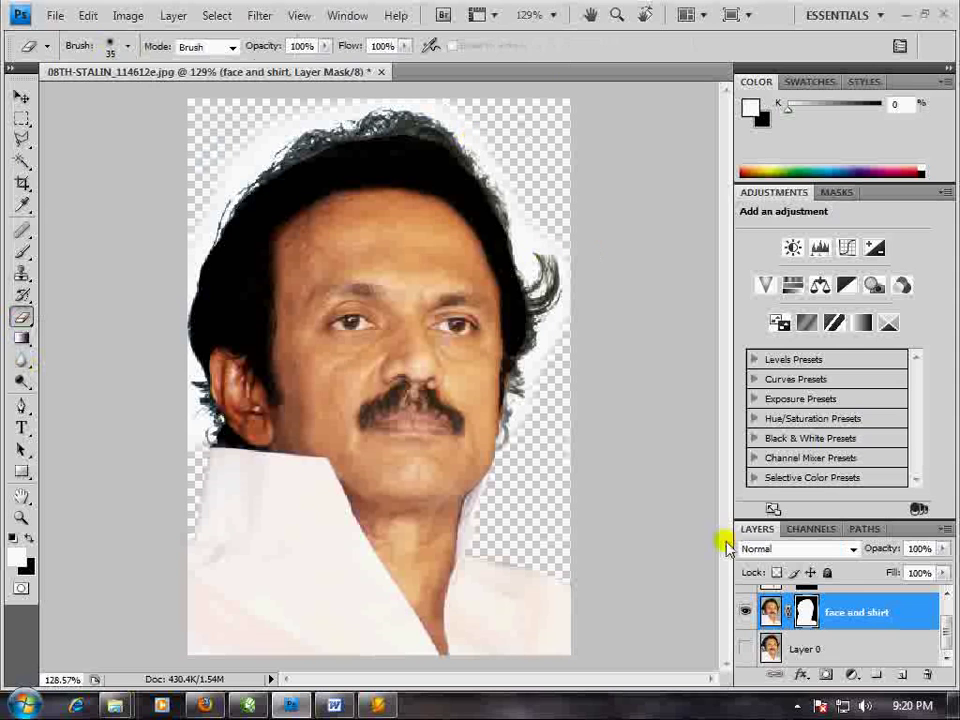
{"action": "left_click_drag", "start_coordinate": [506, 210], "coordinate": [503, 222]}
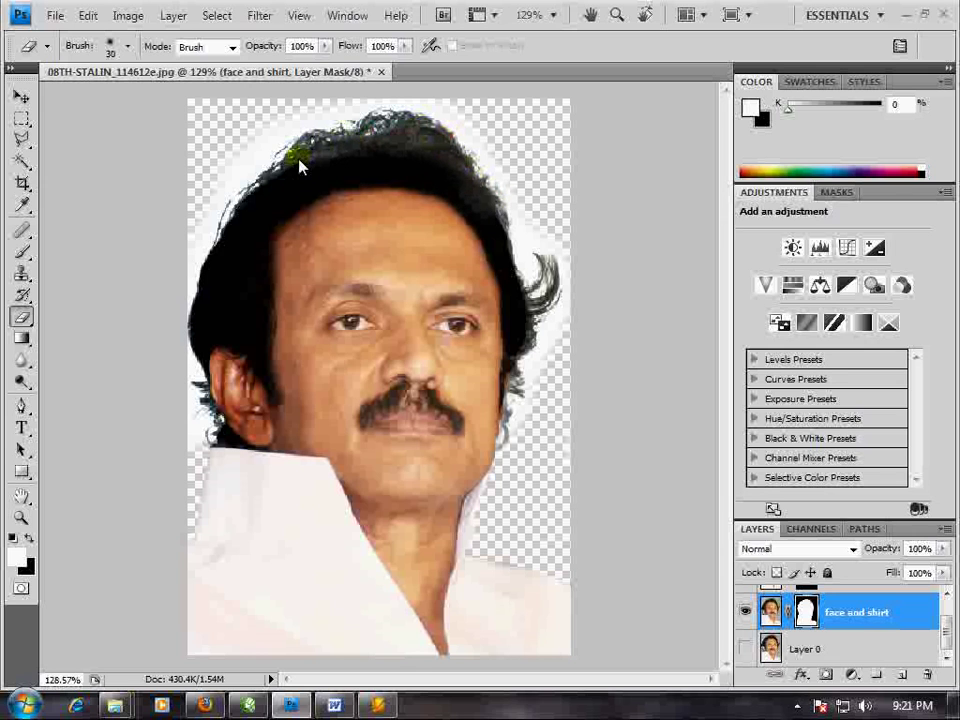
{"action": "left_click", "coordinate": [231, 225]}
{"action": "left_click_drag", "start_coordinate": [521, 268], "coordinate": [536, 276]}
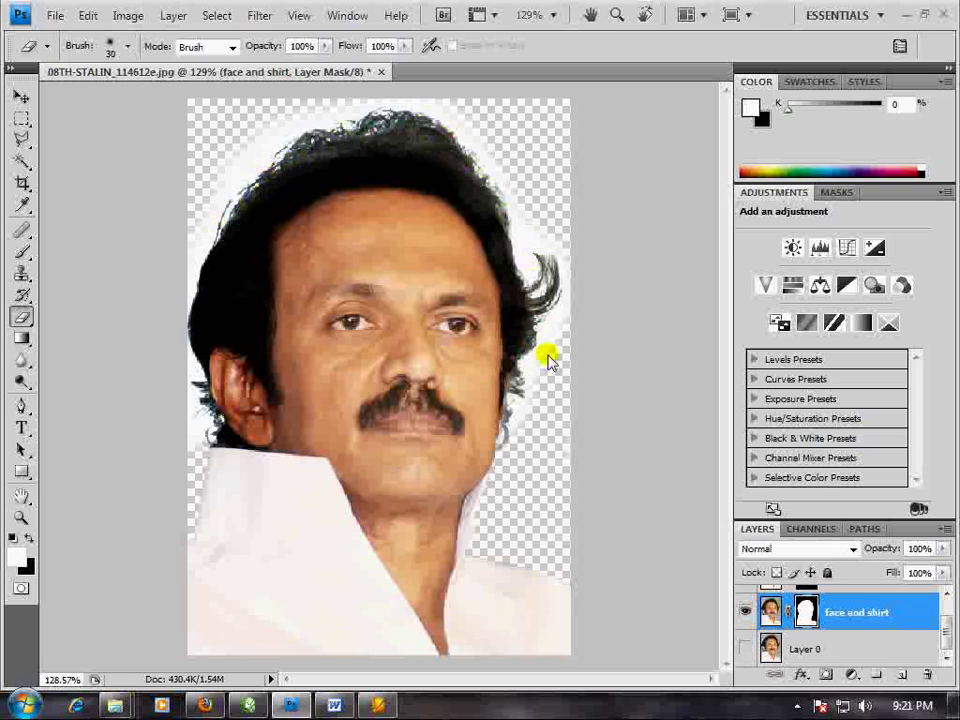
{"action": "left_click_drag", "start_coordinate": [546, 354], "coordinate": [511, 336]}
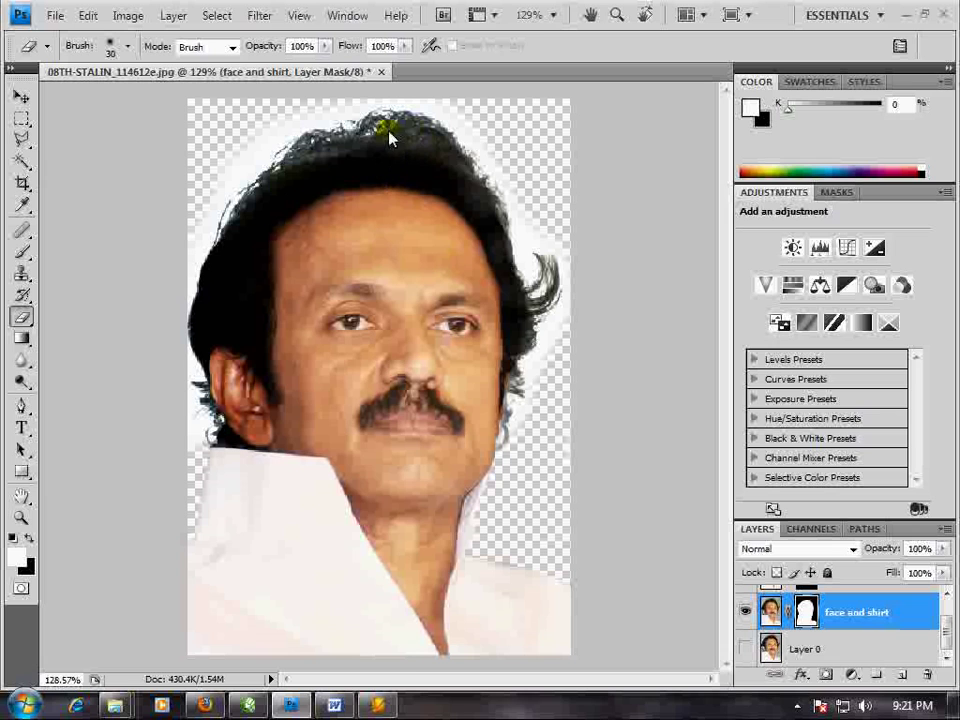
Select the Hair layer and apply Brightness/Contrast with brightness -58 and contrast 77.
{"action": "right_click", "coordinate": [425, 136], "text": "ctrl"}
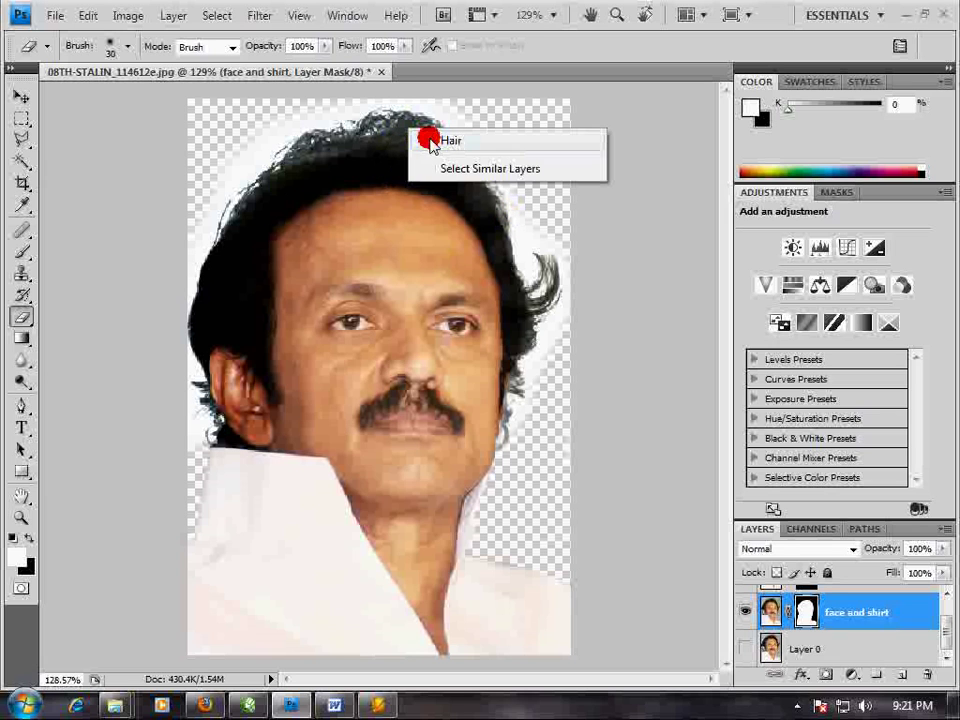
{"action": "left_click", "coordinate": [440, 141]}
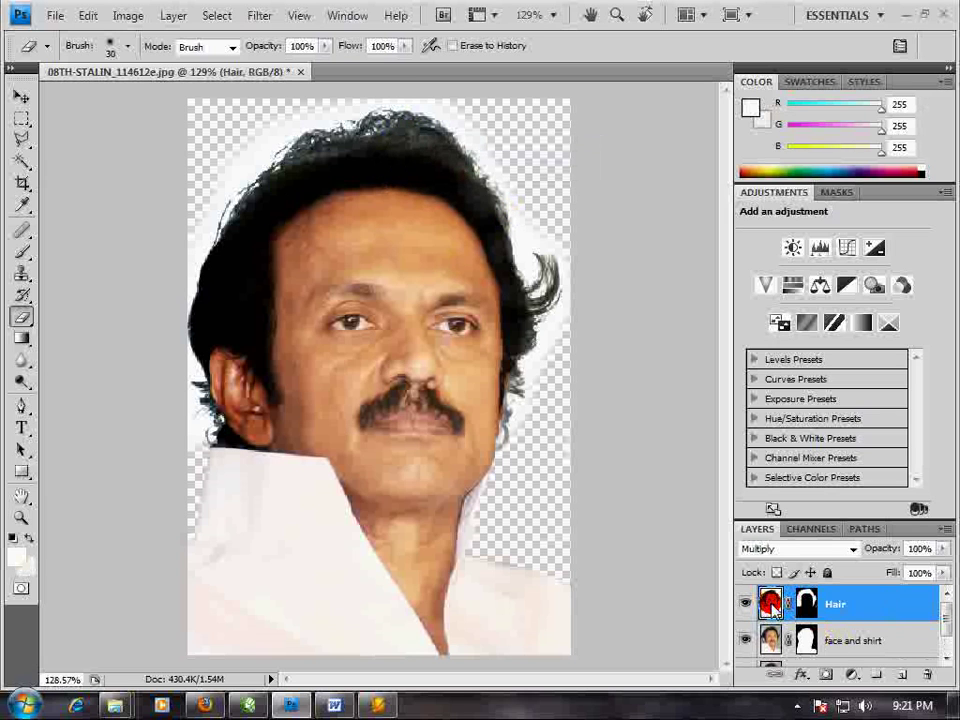
{"action": "left_click", "coordinate": [124, 16]}
{"action": "mouse_move", "coordinate": [157, 64]}
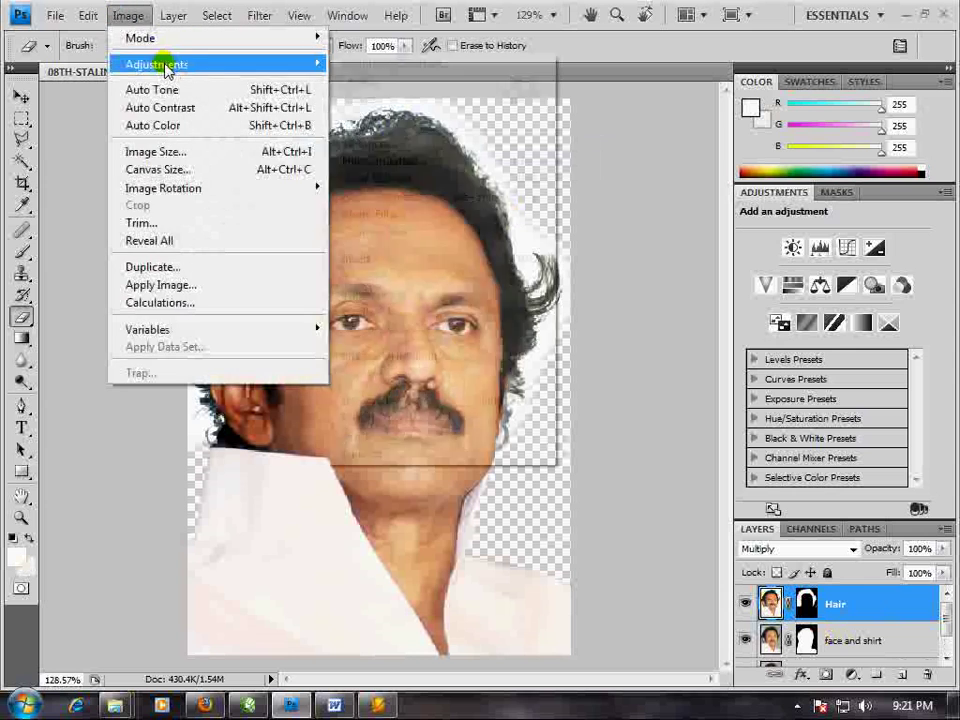
{"action": "left_click", "coordinate": [365, 64]}
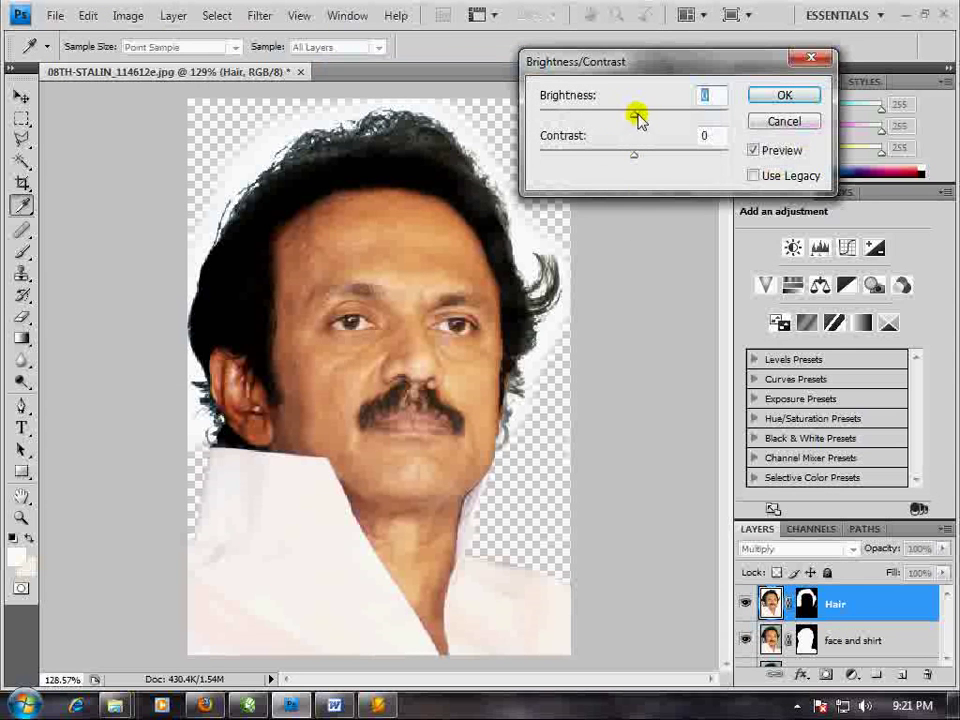
{"action": "mouse_move", "coordinate": [636, 117]}
{"action": "left_mouse_down"}
{"action": "mouse_move", "coordinate": [589, 119]}
{"action": "mouse_move", "coordinate": [606, 118]}
{"action": "mouse_move", "coordinate": [668, 160]}
{"action": "mouse_move", "coordinate": [708, 168]}
{"action": "left_mouse_up"}
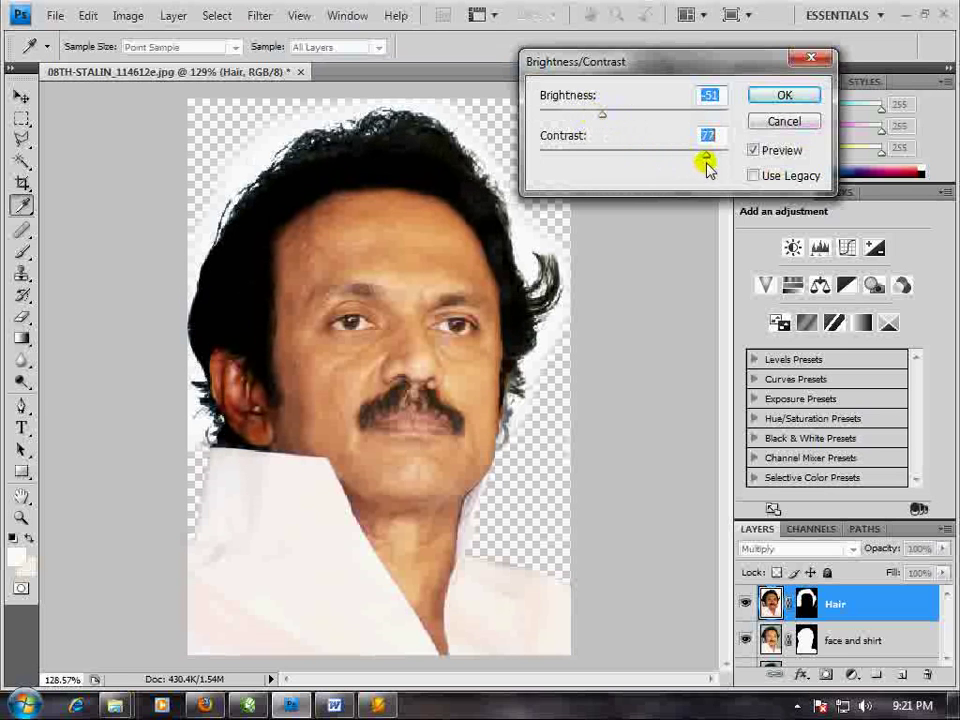
{"action": "left_click_drag", "start_coordinate": [604, 118], "coordinate": [597, 118]}
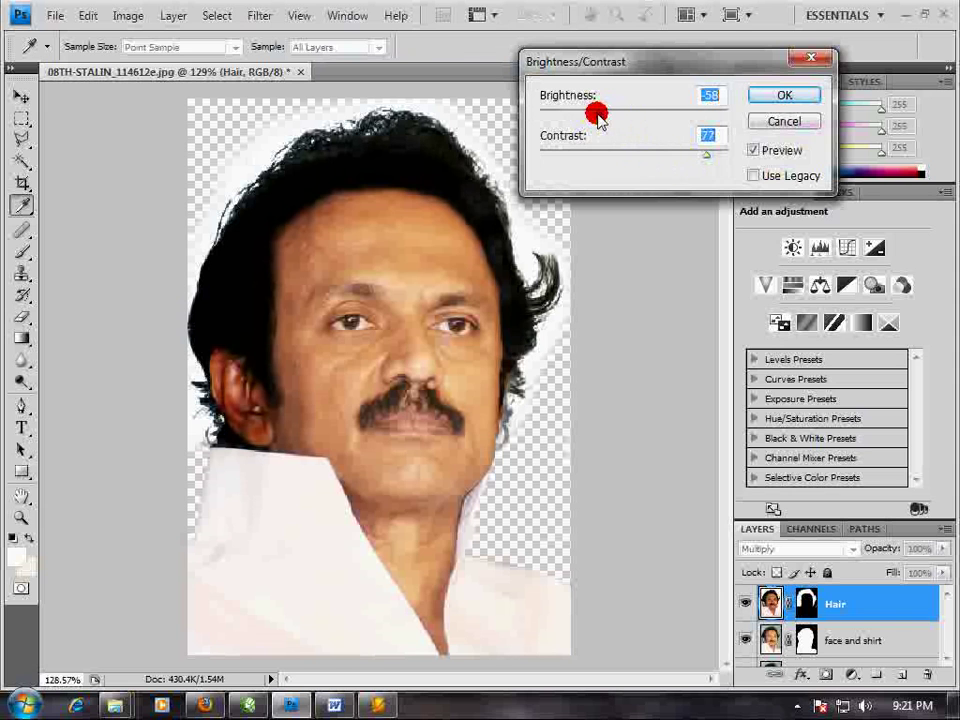
{"action": "left_click", "coordinate": [768, 108]}
Set the foreground colour to a saturated blue.
{"action": "key", "text": "e"}
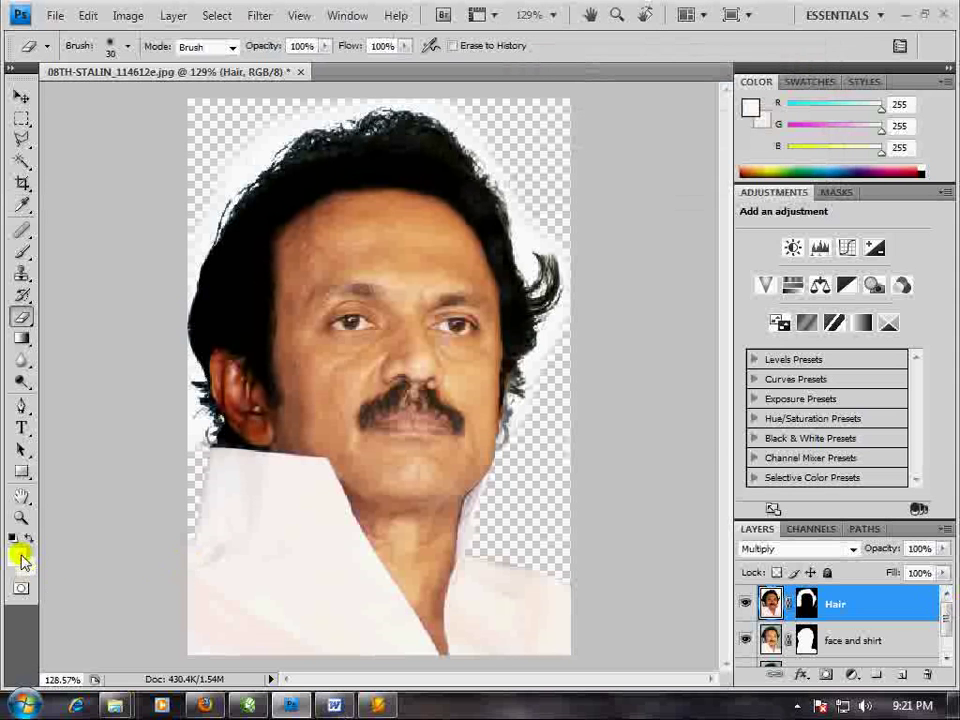
{"action": "left_click", "coordinate": [20, 552]}
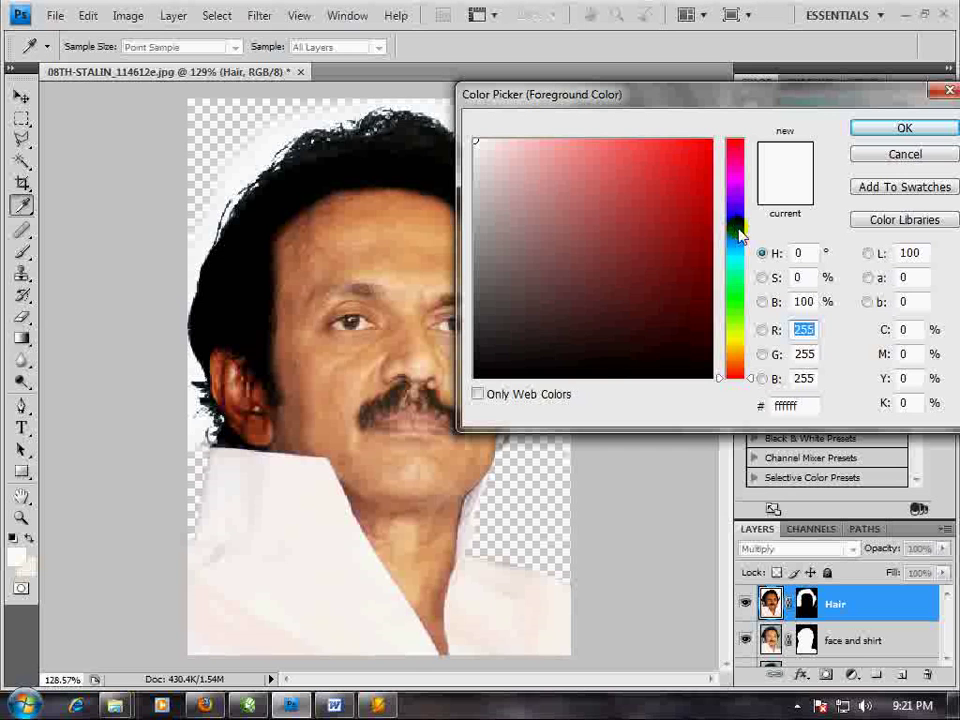
{"action": "left_click", "coordinate": [740, 233]}
{"action": "left_click_drag", "start_coordinate": [643, 159], "coordinate": [692, 140]}
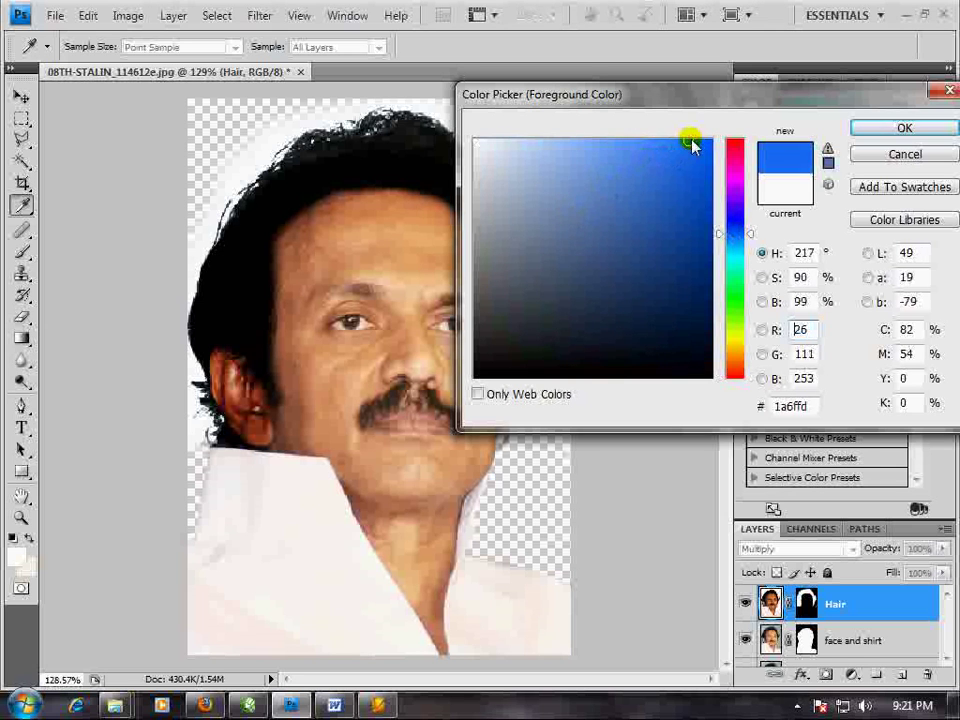
{"action": "left_click", "coordinate": [885, 135]}
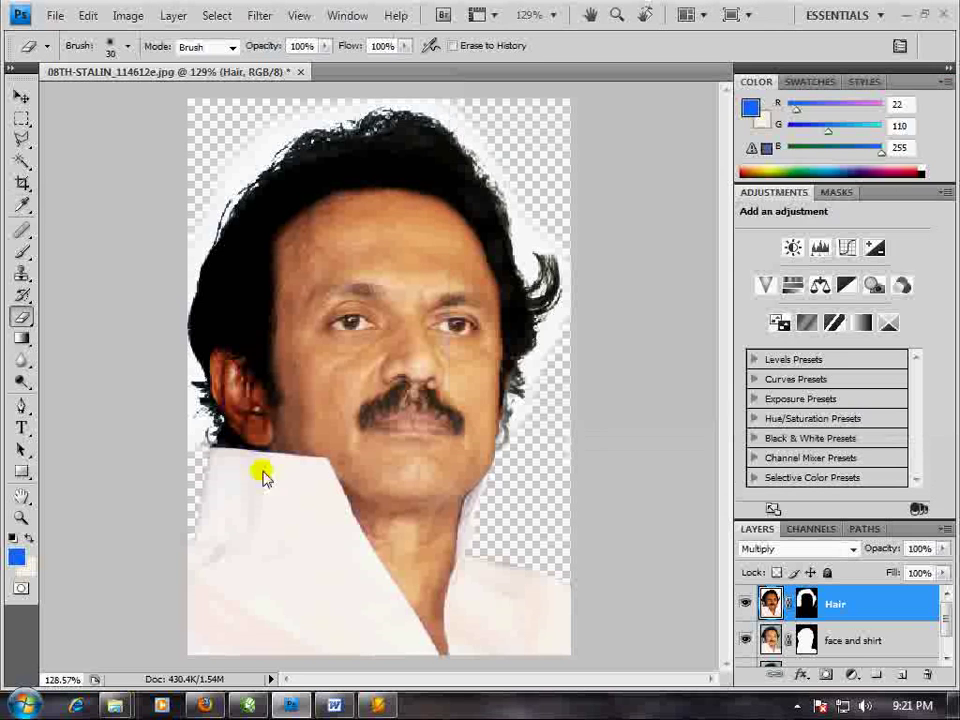
Add Layer 1 above Layer 0 and fill it with a top-to-bottom blue-to-white gradient.
{"action": "left_click", "coordinate": [943, 640]}
{"action": "left_click", "coordinate": [836, 648]}
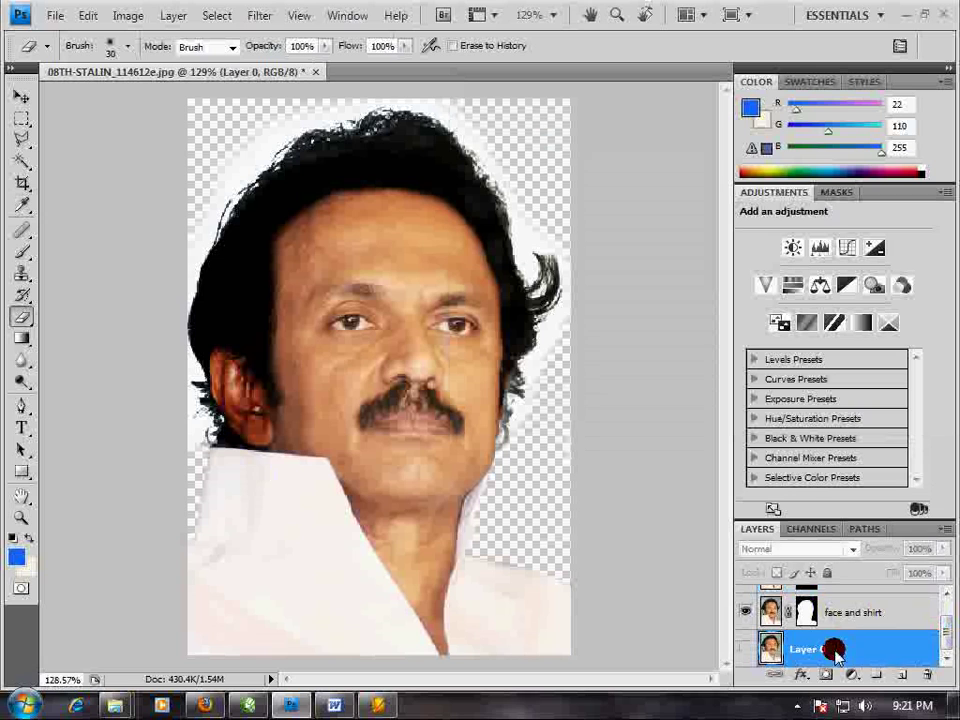
{"action": "left_click", "coordinate": [901, 676]}
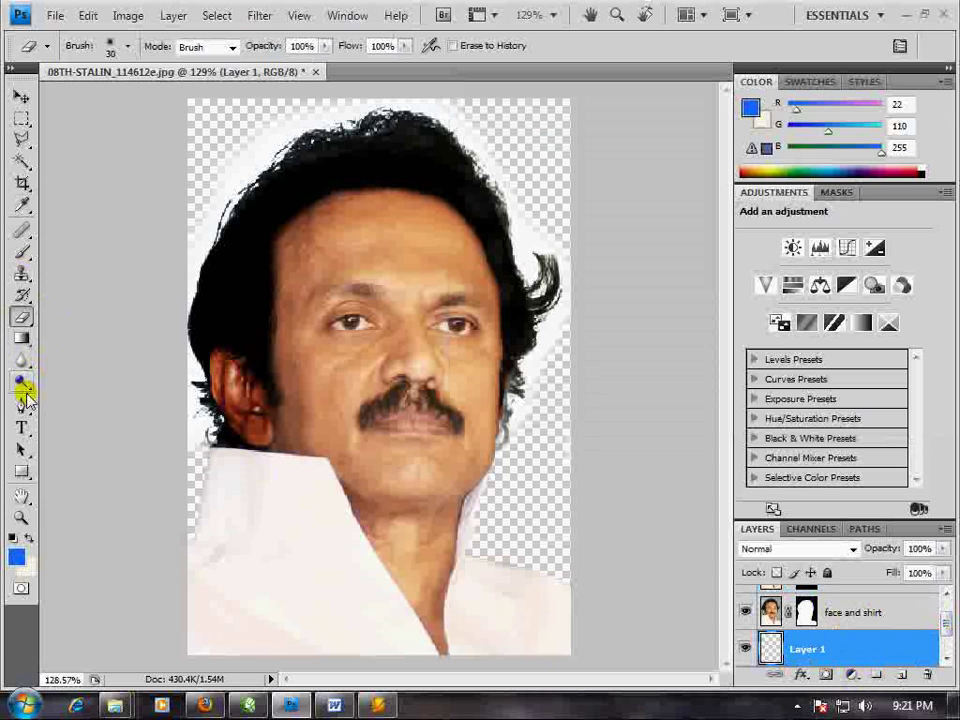
{"action": "left_click", "coordinate": [22, 338]}
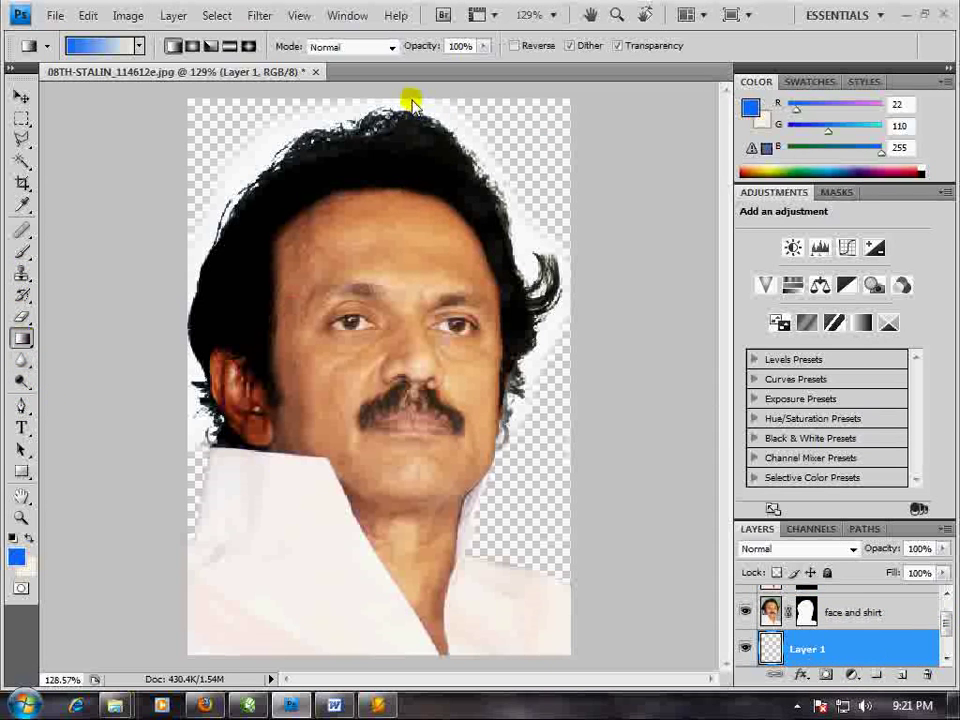
{"action": "left_click_drag", "start_coordinate": [408, 97], "coordinate": [413, 567]}
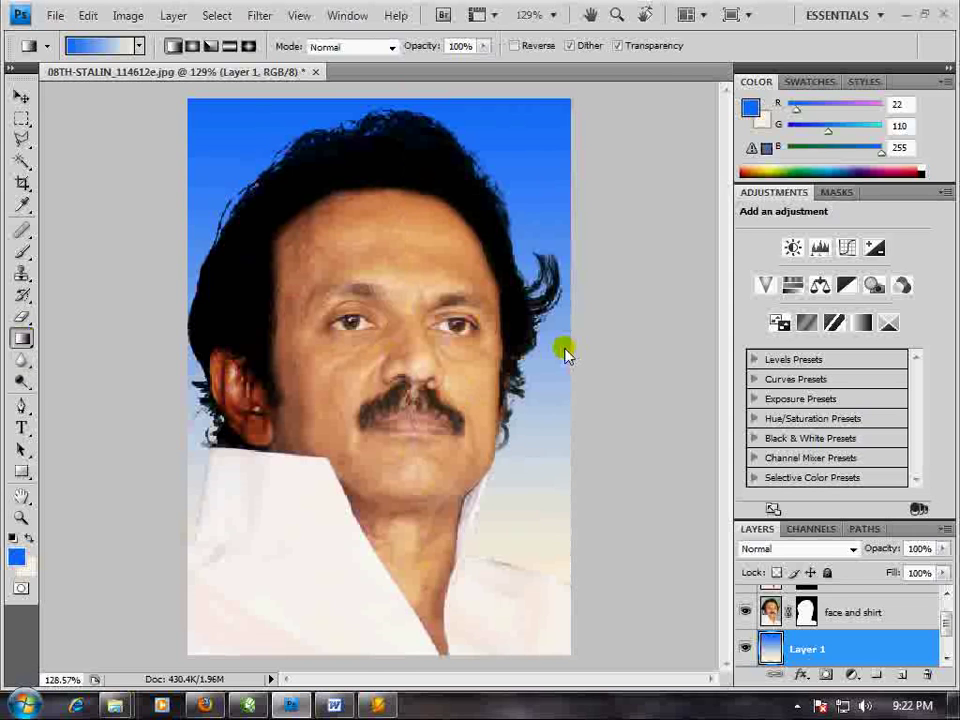
{"action": "scroll", "coordinate": [812, 615], "scroll_direction": "up", "scroll_amount": 1}
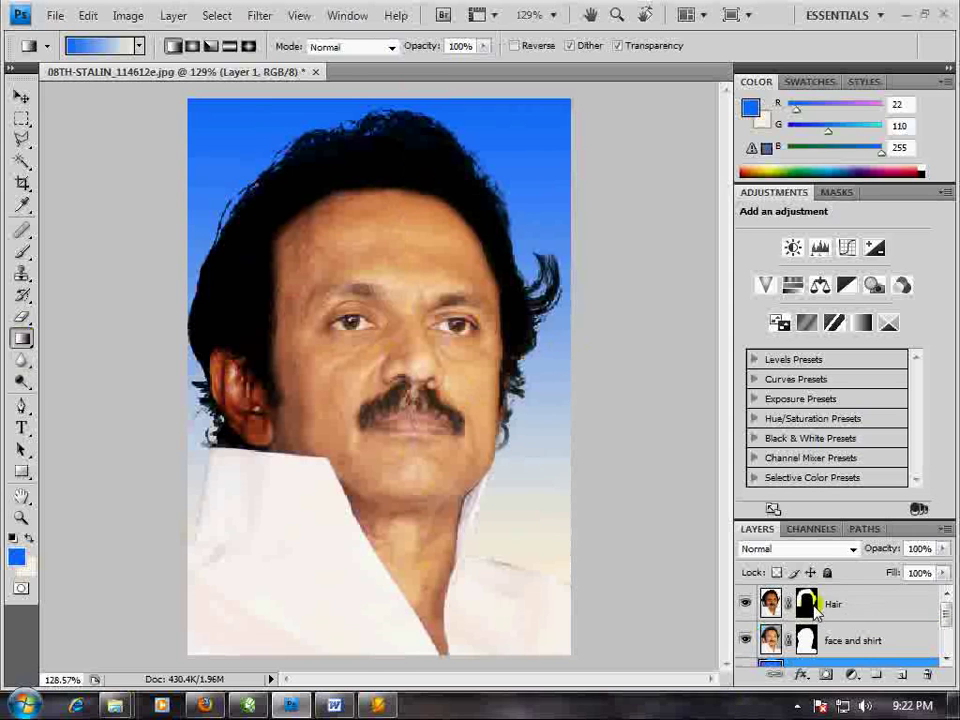
Target the Hair mask, zoom in, and set a small brush at 100% hardness.
{"action": "left_click", "coordinate": [812, 606]}
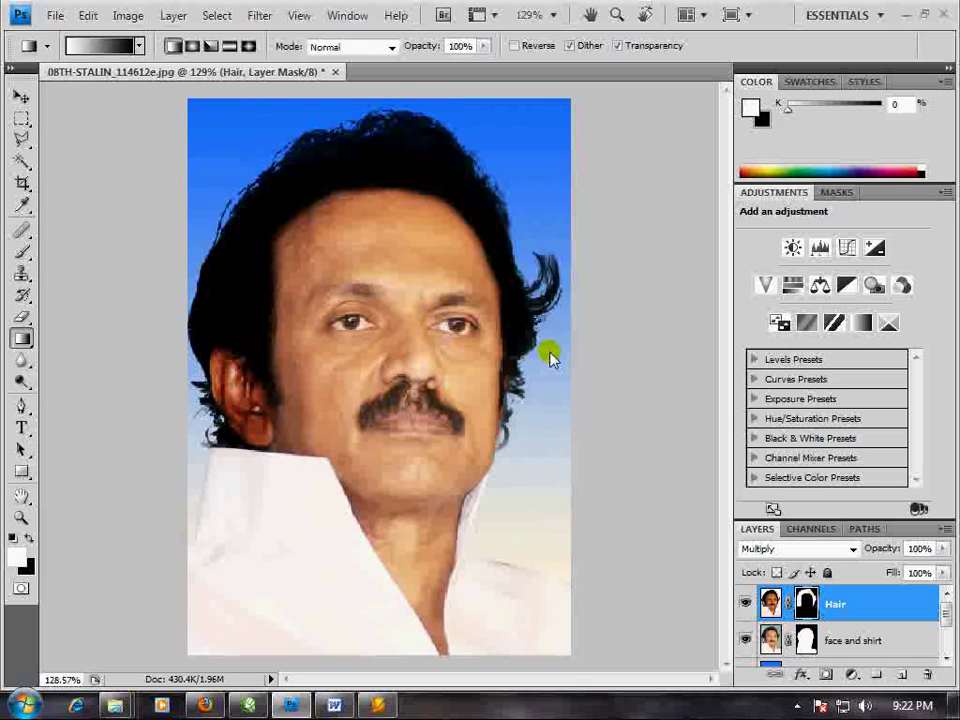
{"action": "key", "text": "ctrl+plus"}
{"action": "key", "text": "ctrl+plus"}
{"action": "key", "text": "Home"}
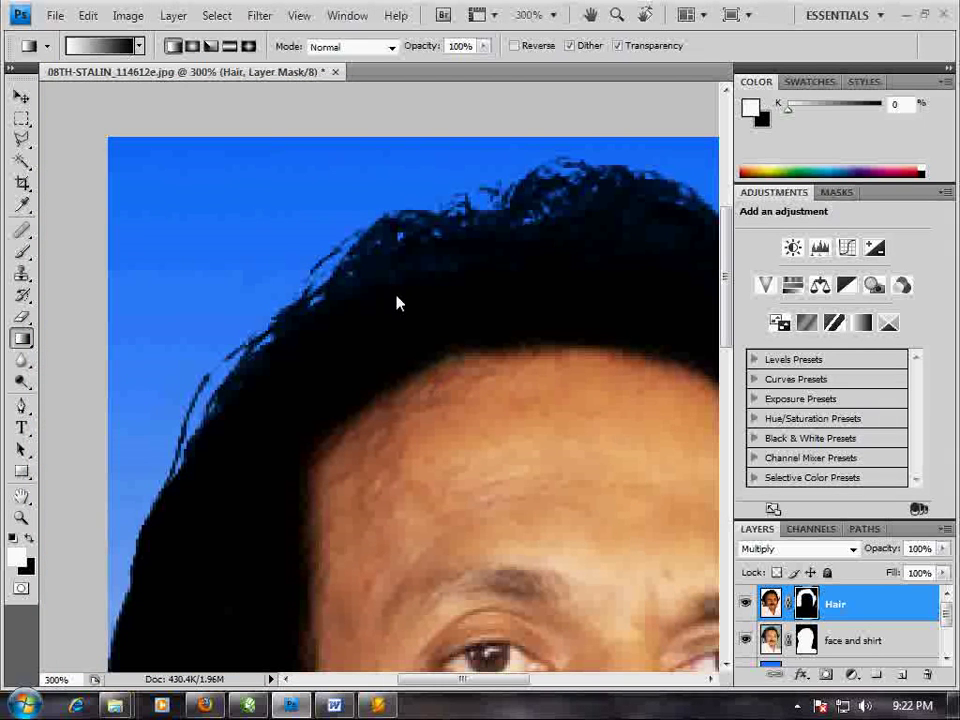
{"action": "left_click", "coordinate": [21, 251]}
{"action": "left_click", "coordinate": [127, 46]}
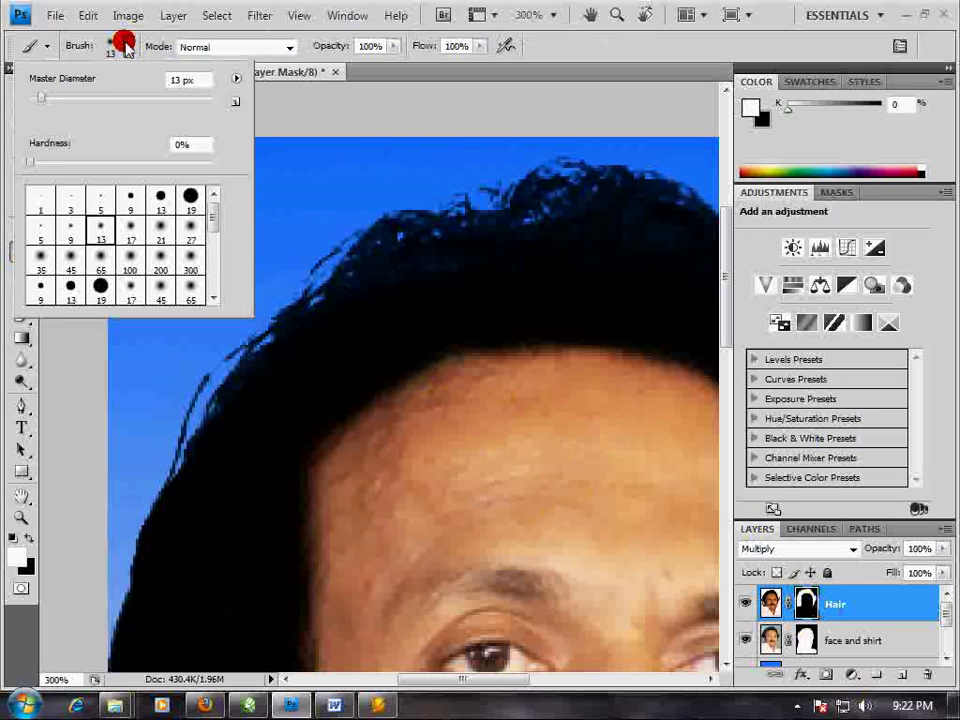
{"action": "left_click_drag", "start_coordinate": [31, 165], "coordinate": [225, 168]}
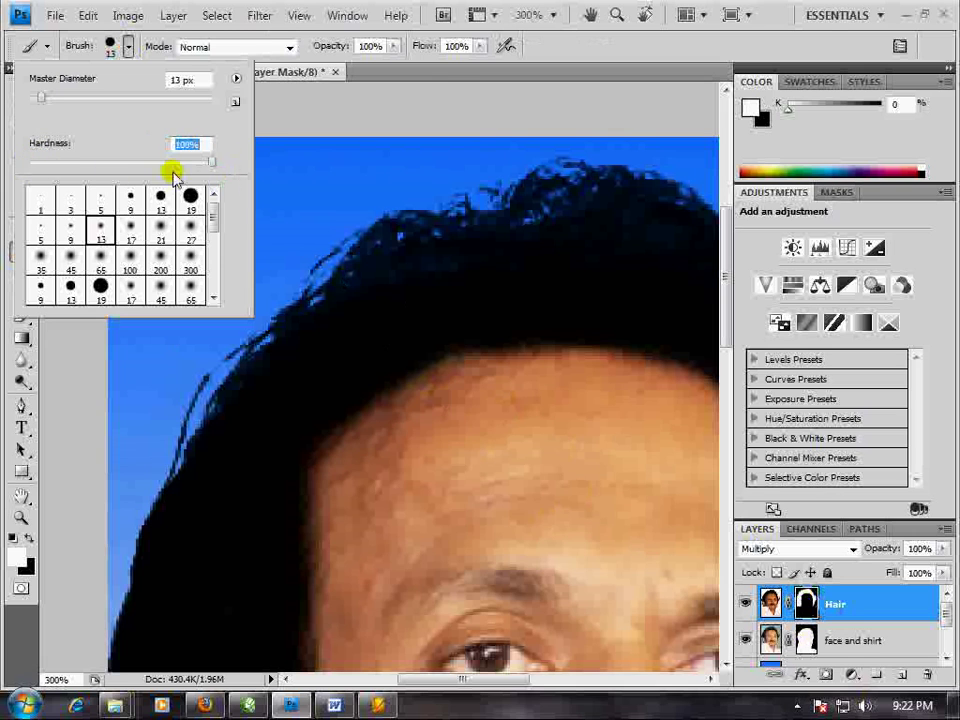
{"action": "left_click", "coordinate": [470, 142]}
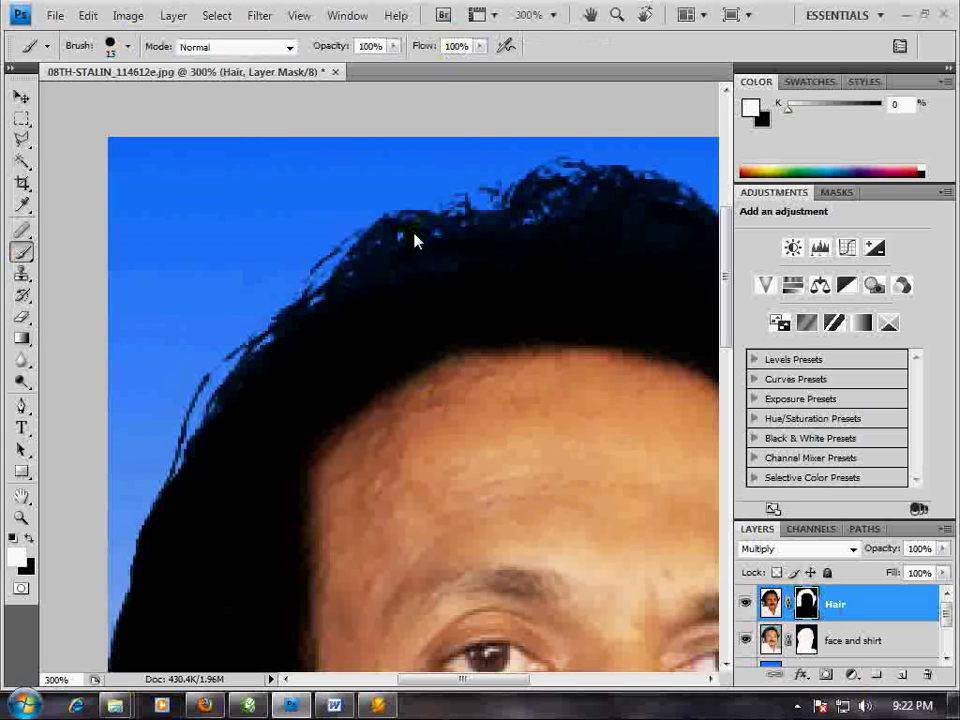
{"action": "key", "text": "bracketleft"}
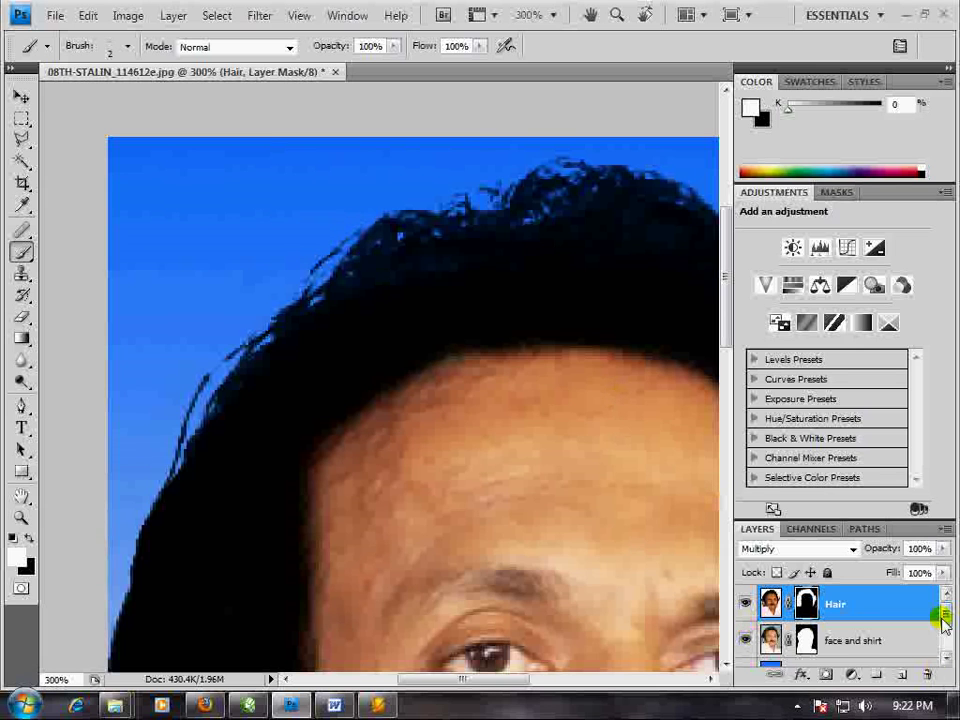
Paint over stray strands along the top hairline after briefly hiding Layer 1 to check.
{"action": "left_click_drag", "start_coordinate": [944, 622], "coordinate": [944, 638]}
{"action": "left_click", "coordinate": [747, 611]}
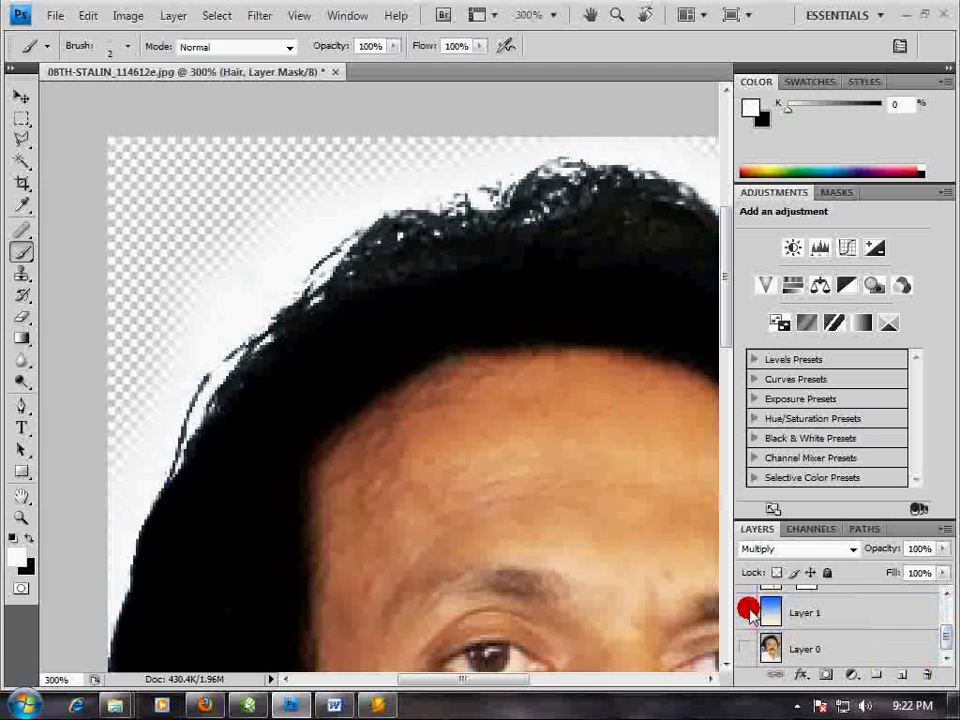
{"action": "left_click", "coordinate": [747, 611]}
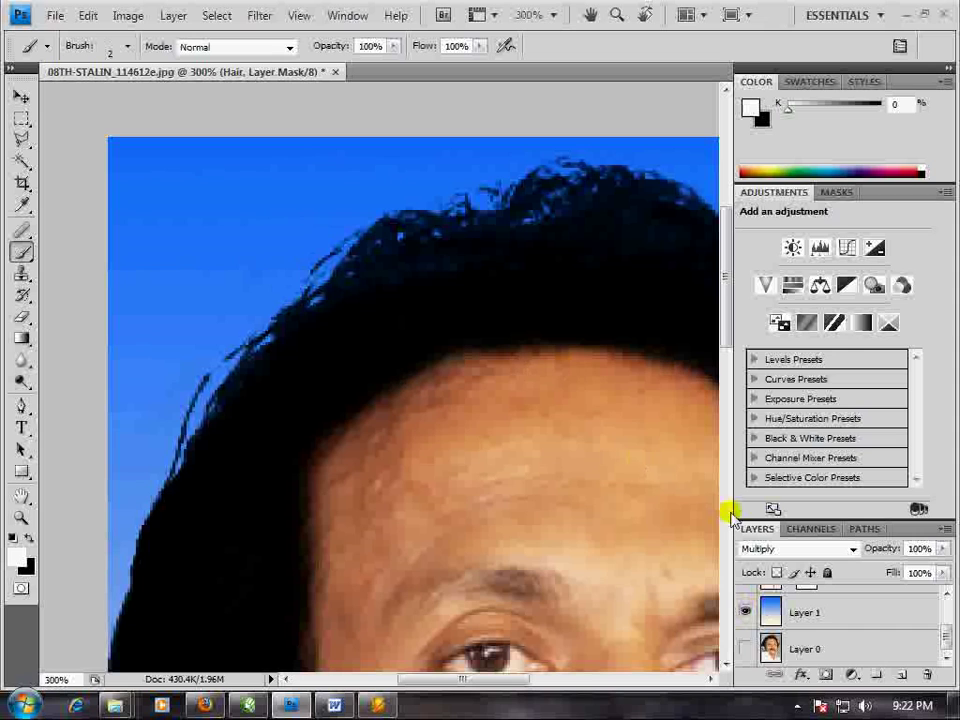
{"action": "left_click_drag", "start_coordinate": [945, 636], "coordinate": [944, 604]}
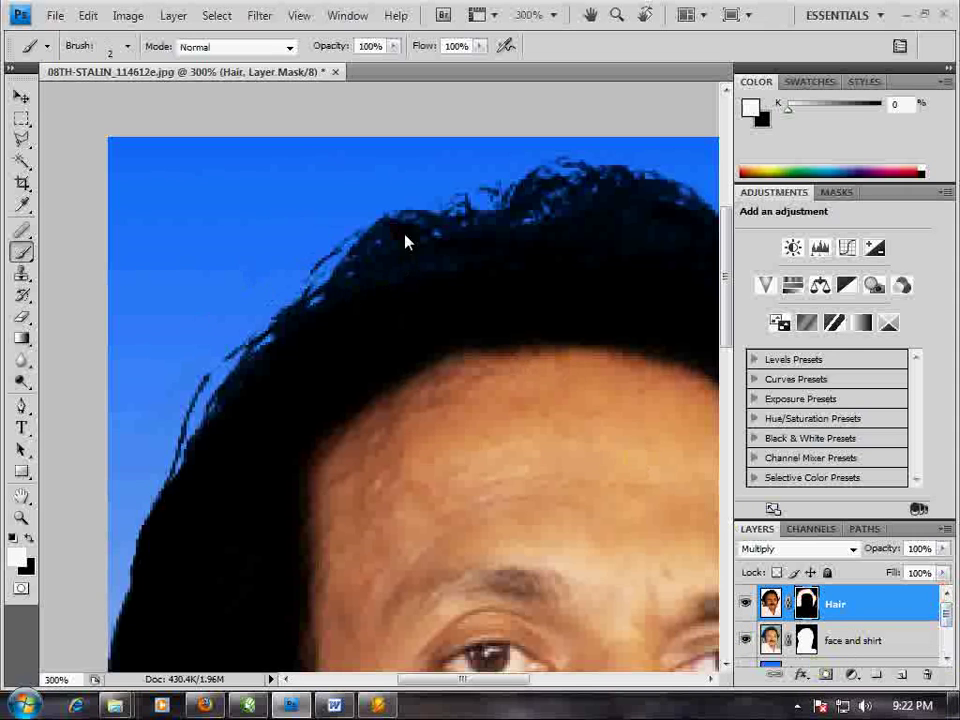
{"action": "left_click_drag", "start_coordinate": [406, 241], "coordinate": [472, 240]}
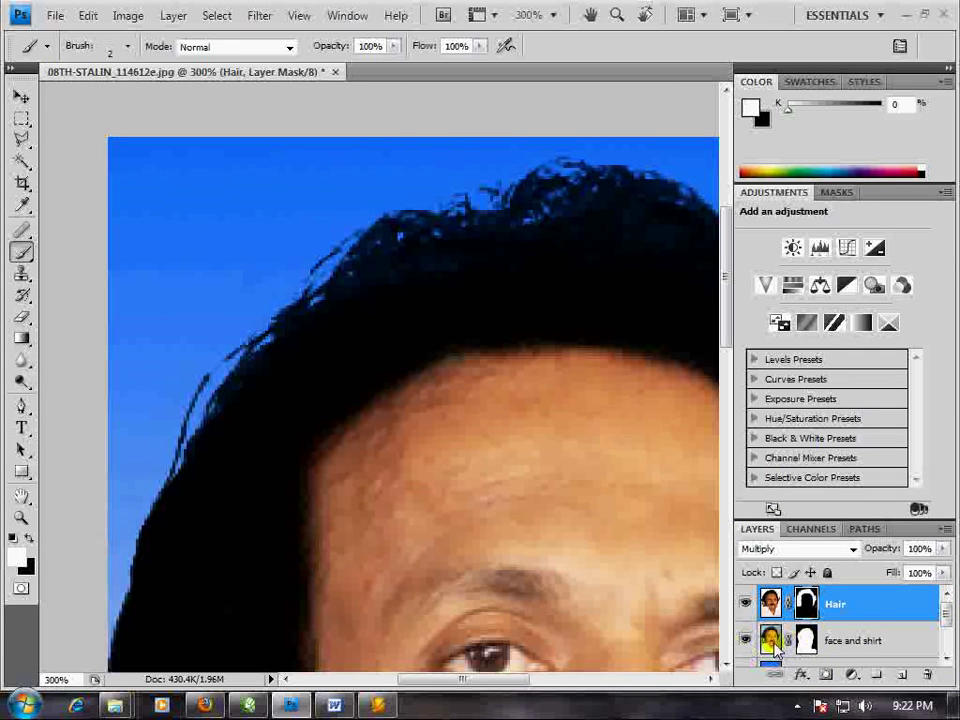
Zoom in on the top-left hairline and toggle the Hair layer off to compare the edge.
{"action": "left_click", "coordinate": [776, 646]}
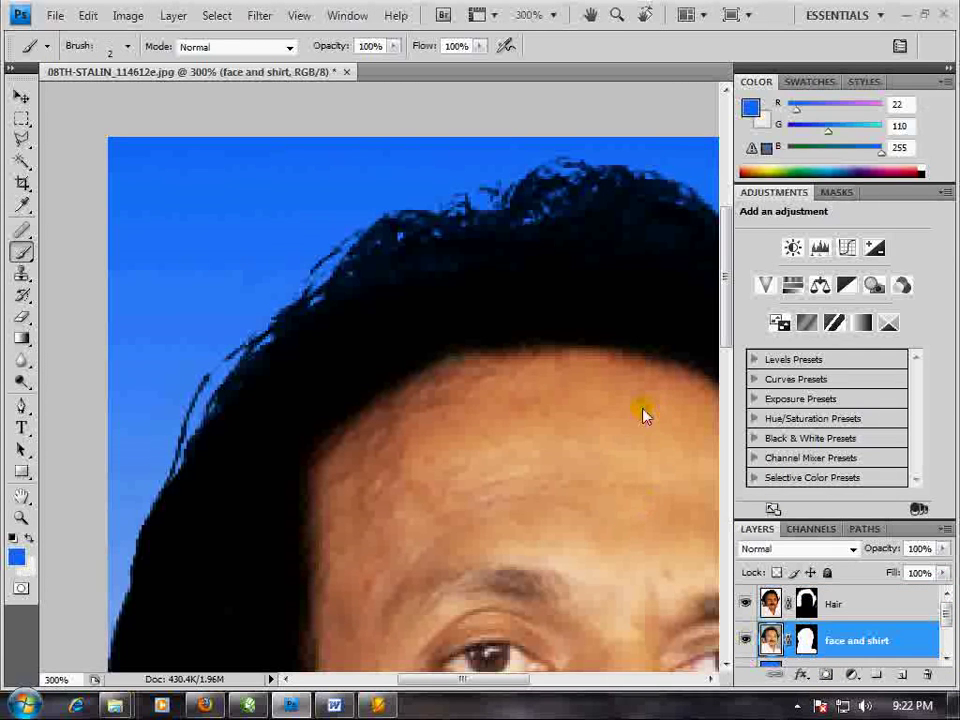
{"action": "key", "text": "ctrl+minus"}
{"action": "key", "text": "ctrl+minus"}
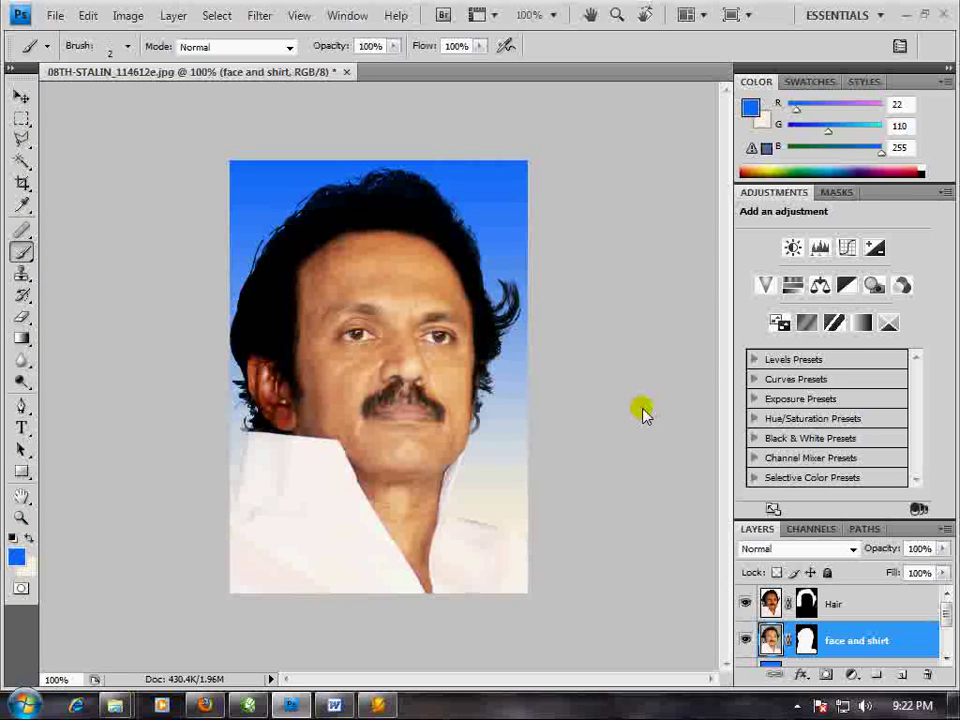
{"action": "key", "text": "ctrl+plus"}
{"action": "key", "text": "ctrl+plus"}
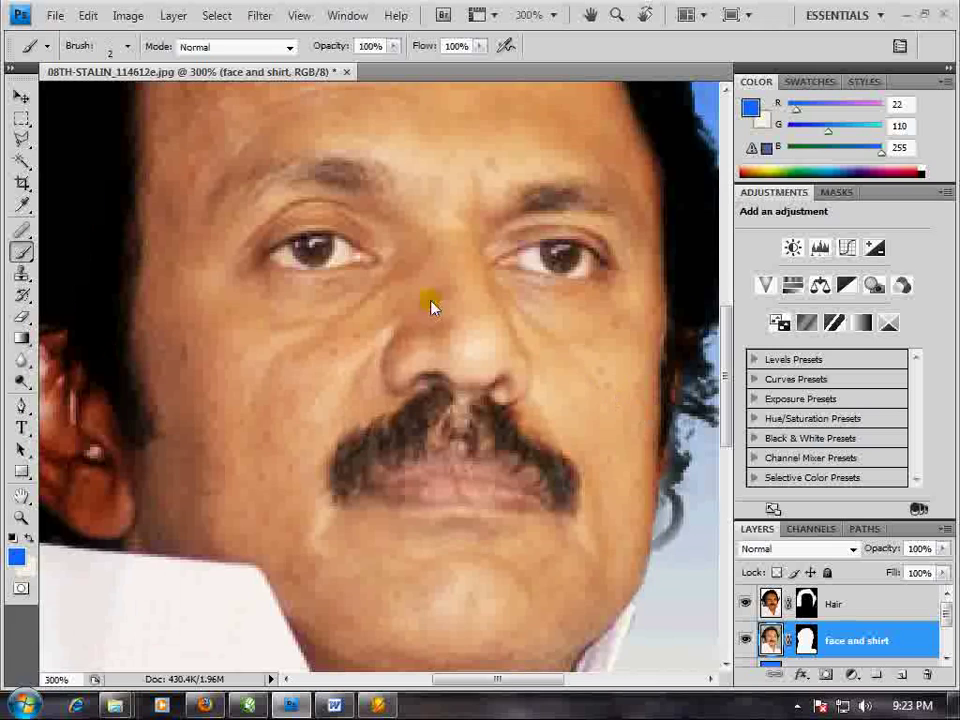
{"action": "left_click_drag", "start_coordinate": [431, 306], "coordinate": [612, 503]}
{"action": "mouse_move", "coordinate": [408, 201]}
{"action": "left_mouse_down"}
{"action": "mouse_move", "coordinate": [444, 302]}
{"action": "mouse_move", "coordinate": [474, 514]}
{"action": "left_mouse_up"}
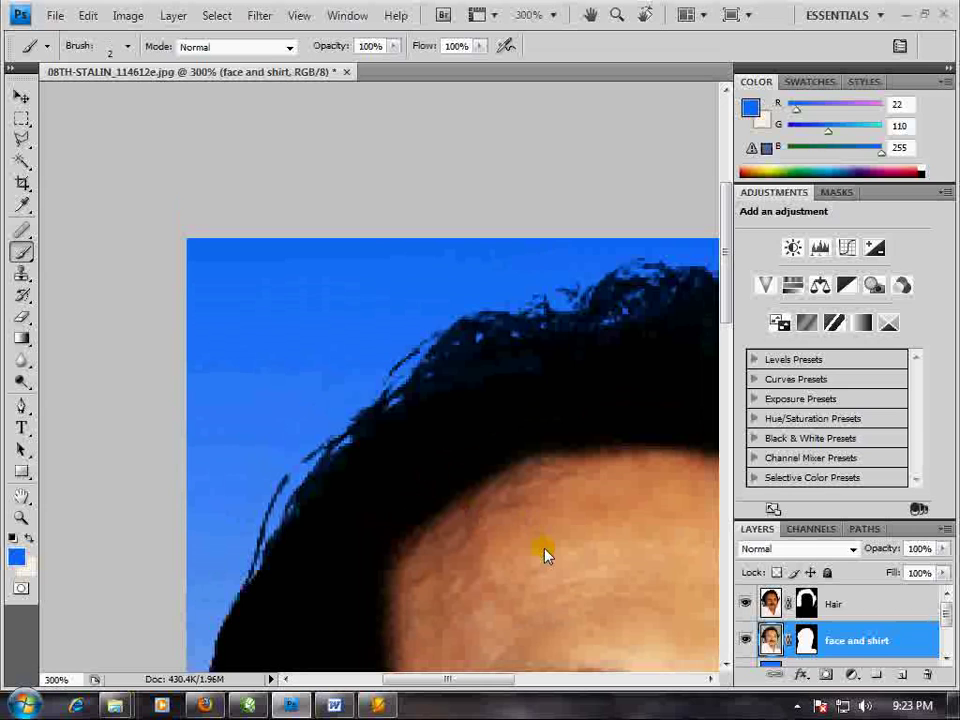
{"action": "key", "text": "ctrl+plus"}
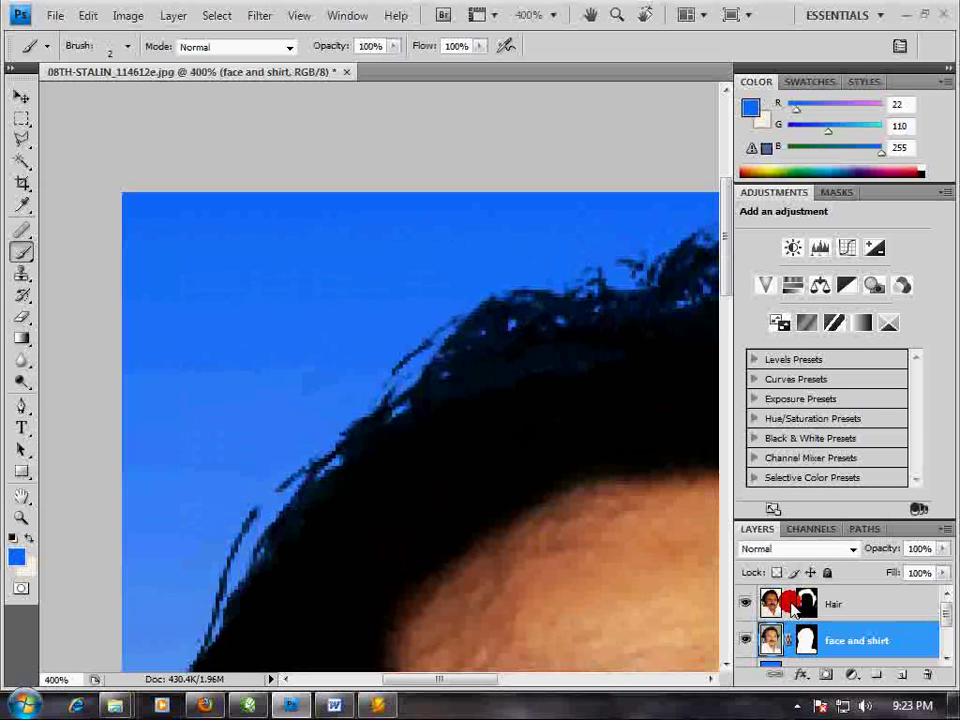
{"action": "left_click", "coordinate": [748, 604]}
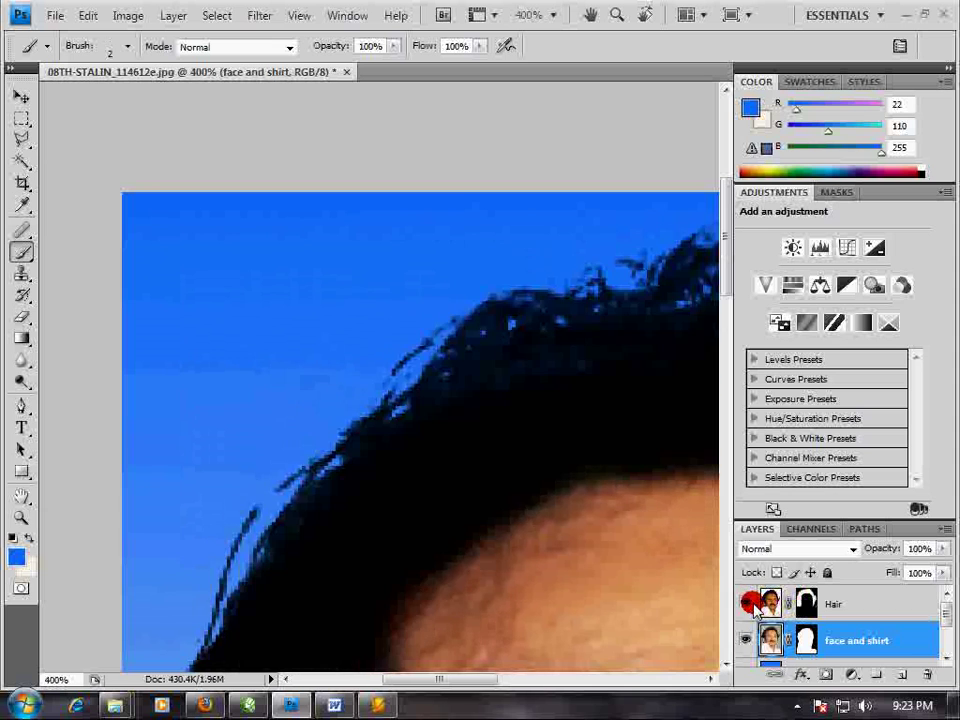
{"action": "left_click", "coordinate": [748, 604]}
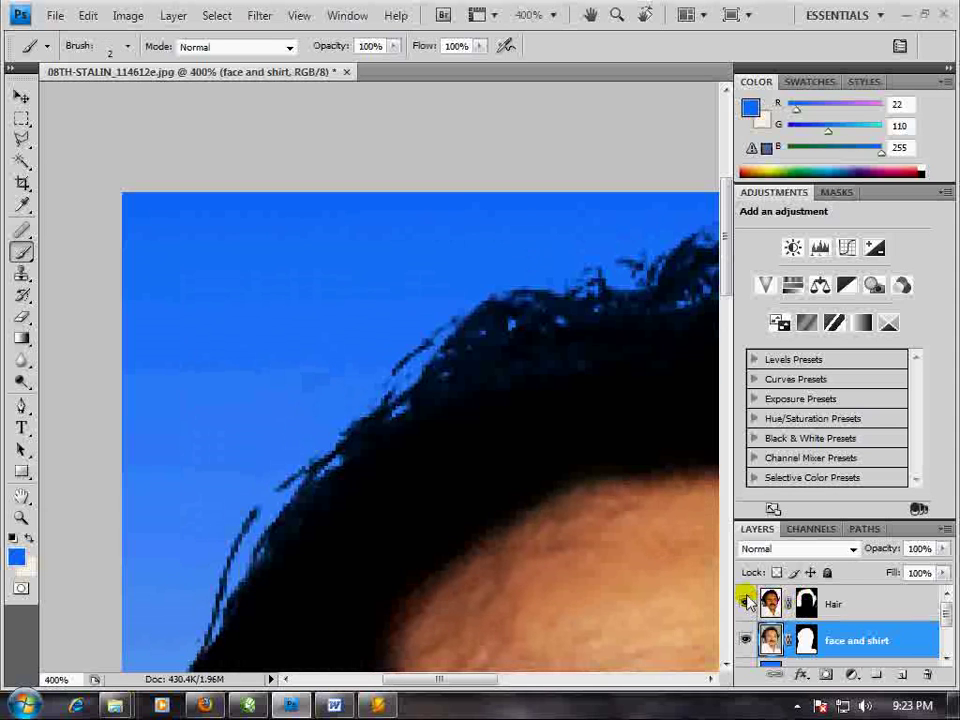
Hide face and shirt and Layer 1, show Layer 0 and Hair, and target the Hair mask.
{"action": "left_click", "coordinate": [745, 604]}
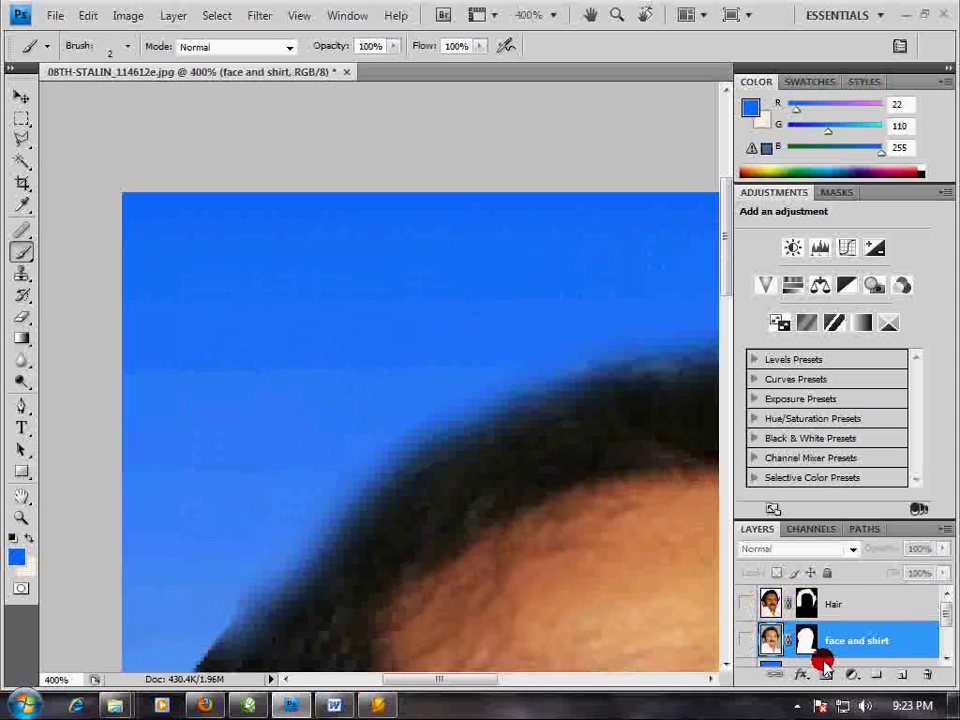
{"action": "left_click", "coordinate": [745, 640]}
{"action": "left_click_drag", "start_coordinate": [946, 612], "coordinate": [947, 625]}
{"action": "left_click", "coordinate": [746, 649]}
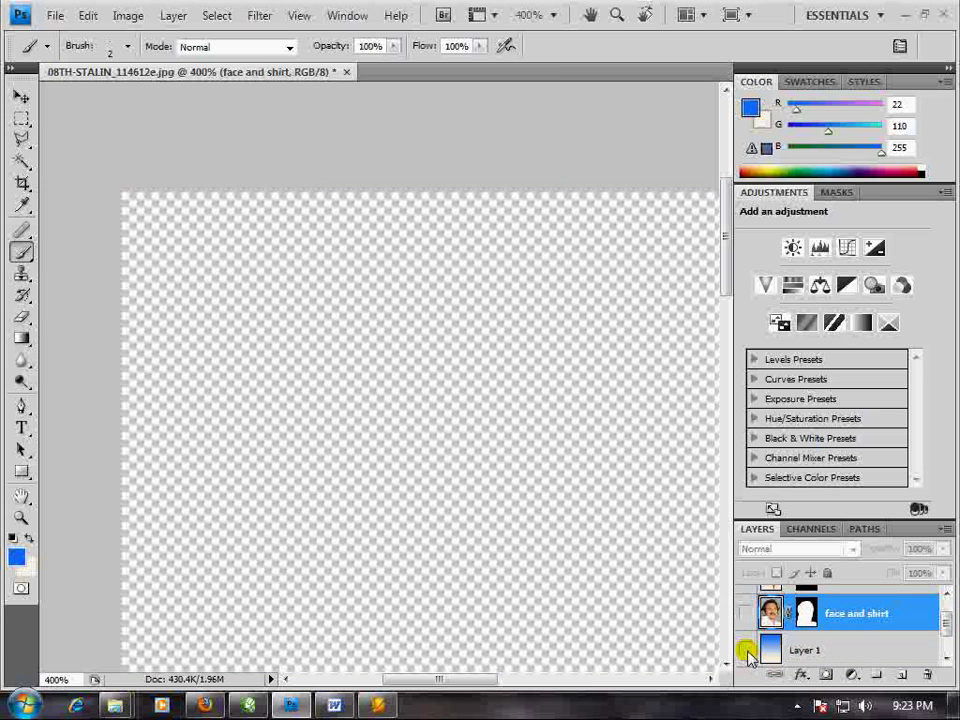
{"action": "scroll", "coordinate": [748, 650], "scroll_direction": "down", "scroll_amount": 1}
{"action": "left_click", "coordinate": [745, 649]}
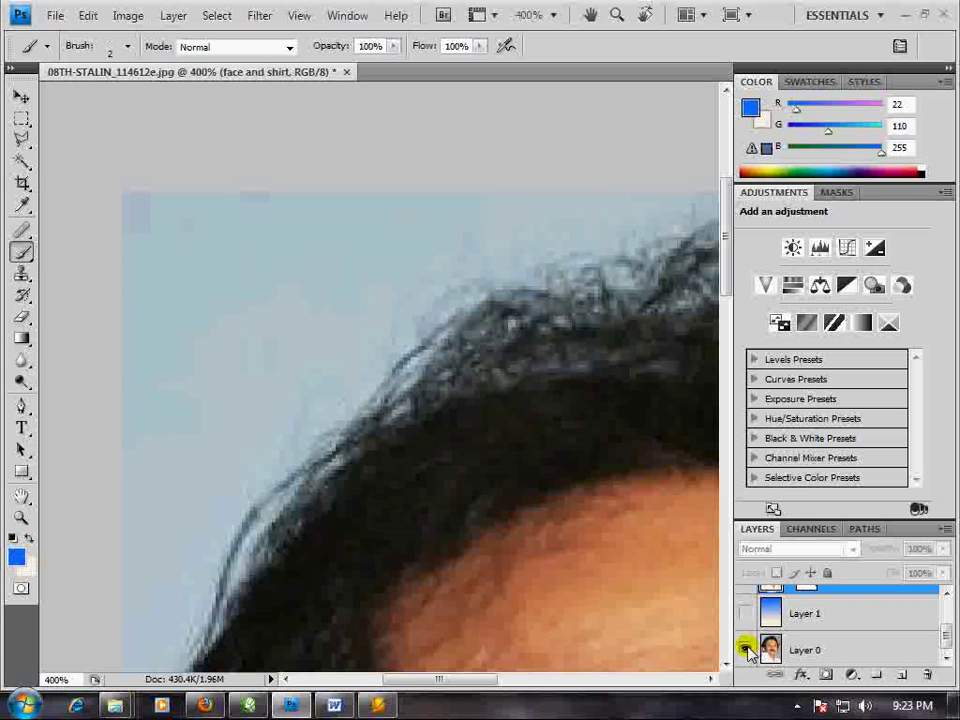
{"action": "left_click_drag", "start_coordinate": [945, 637], "coordinate": [947, 622]}
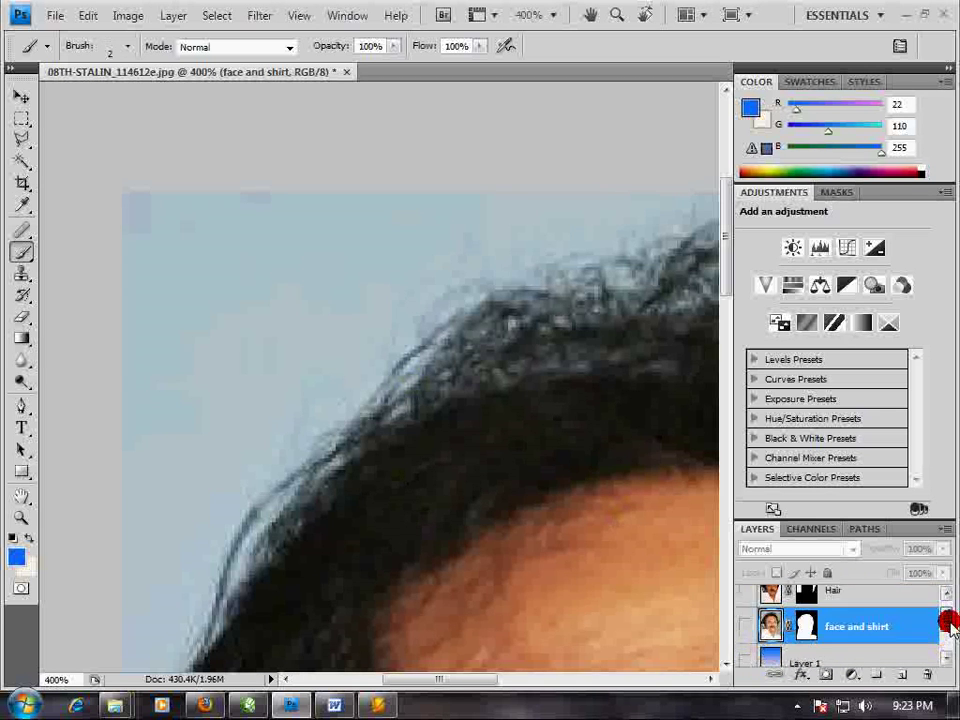
{"action": "left_click", "coordinate": [746, 604]}
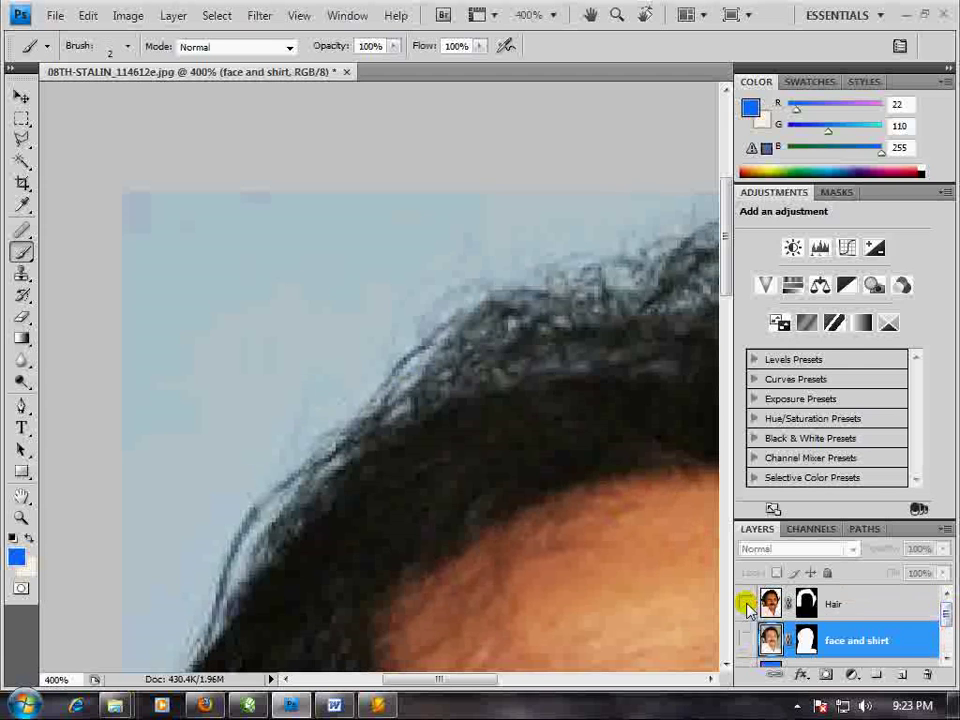
{"action": "left_click", "coordinate": [746, 604]}
{"action": "left_click", "coordinate": [746, 604]}
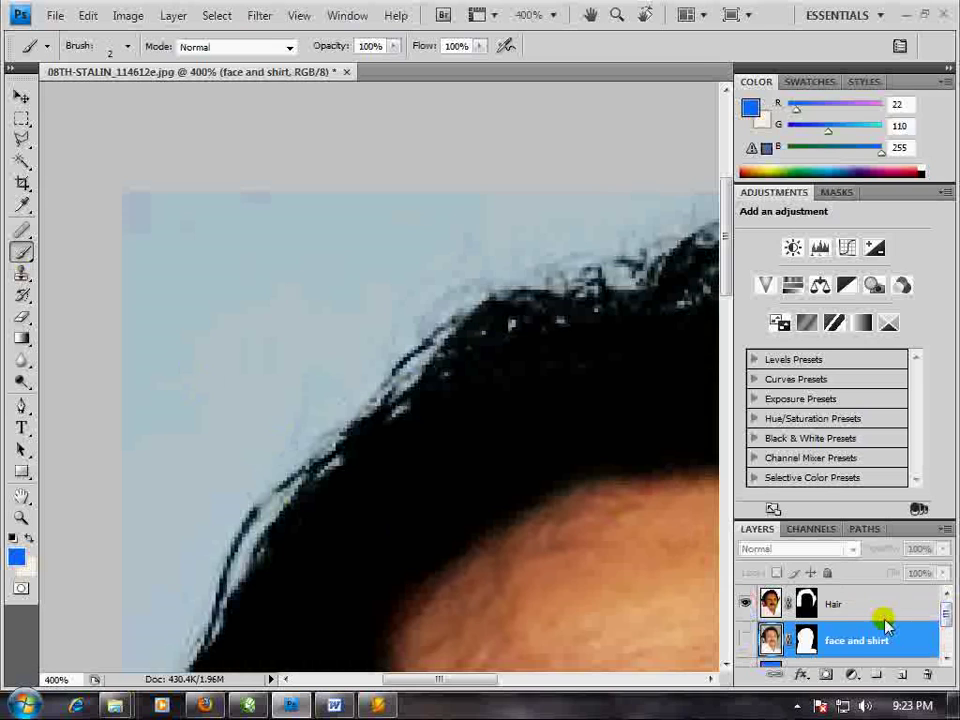
{"action": "left_click", "coordinate": [810, 605]}
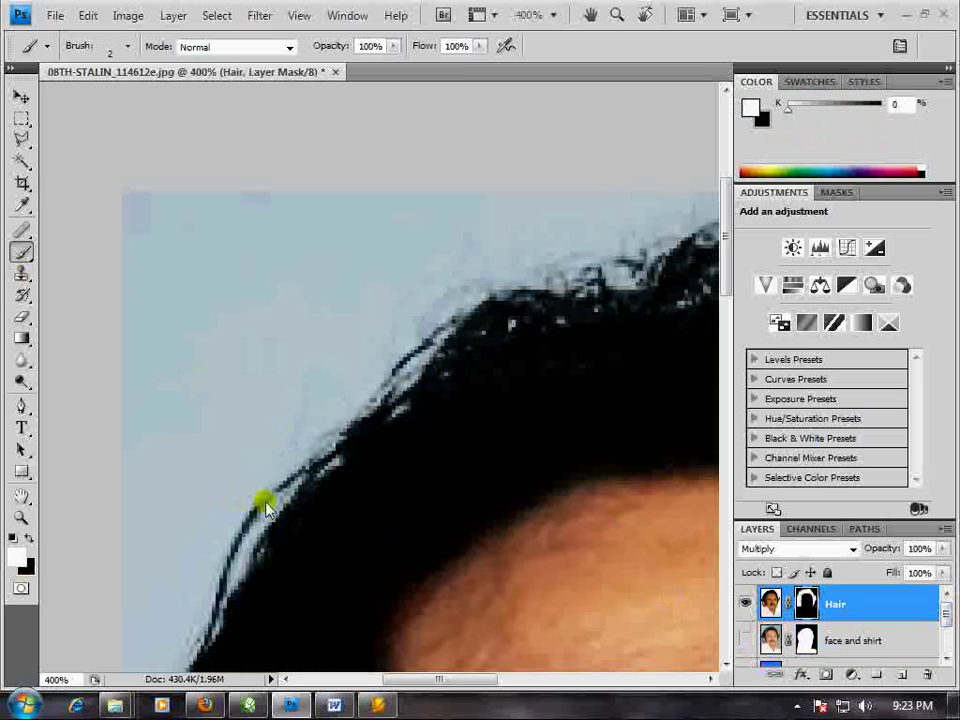
Paint black on the Hair mask along the left hair edge to trim stray strands.
{"action": "left_click_drag", "start_coordinate": [276, 500], "coordinate": [265, 510]}
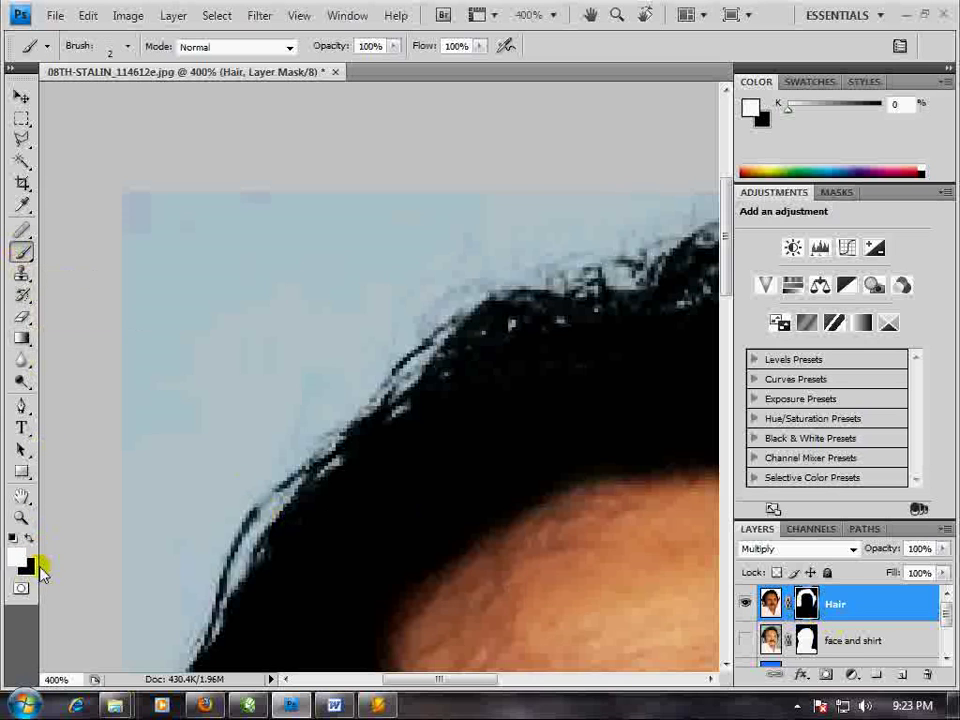
{"action": "left_click", "coordinate": [15, 540]}
{"action": "left_click", "coordinate": [282, 497]}
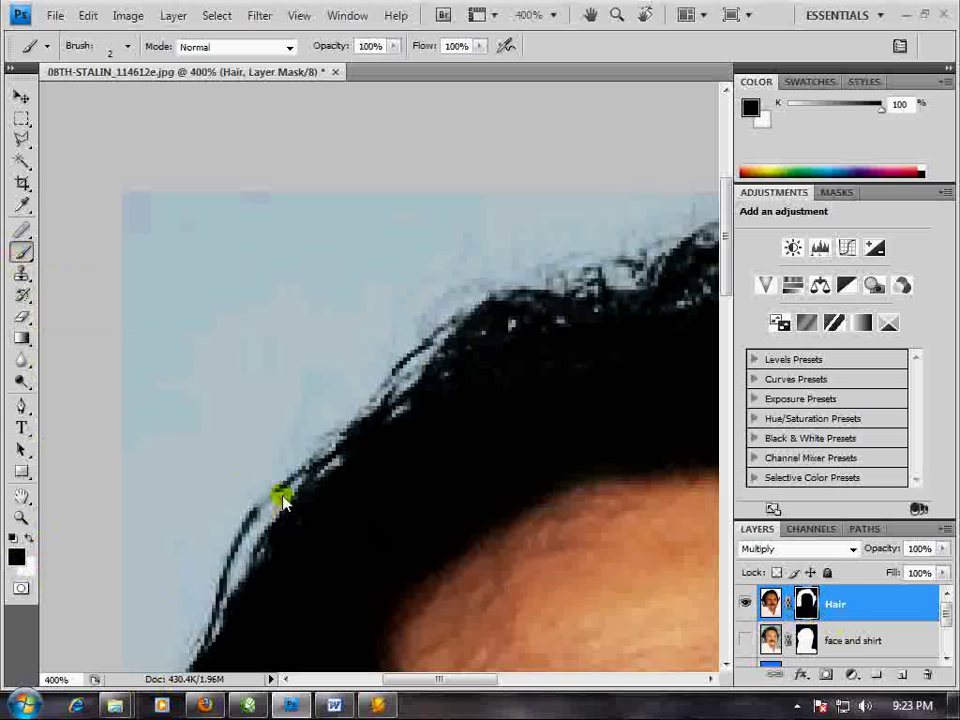
{"action": "left_click_drag", "start_coordinate": [282, 497], "coordinate": [252, 512]}
{"action": "left_click", "coordinate": [784, 598]}
{"action": "left_click", "coordinate": [806, 602]}
{"action": "left_click", "coordinate": [274, 491]}
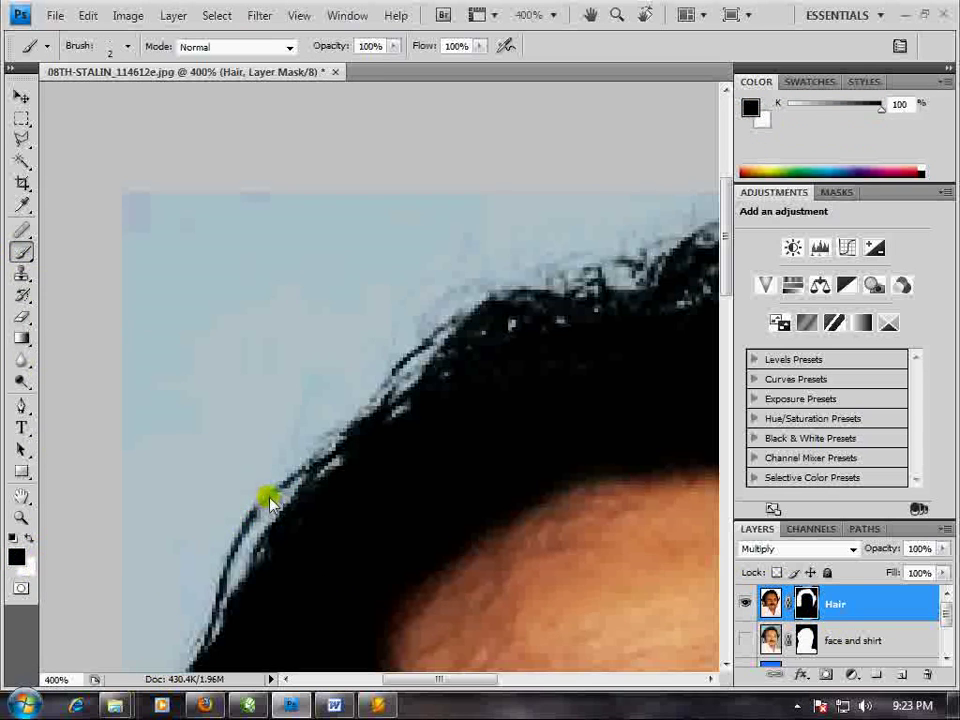
Erase small spots along the Hair mask's left edge with an 8 px eraser.
{"action": "left_click", "coordinate": [22, 316]}
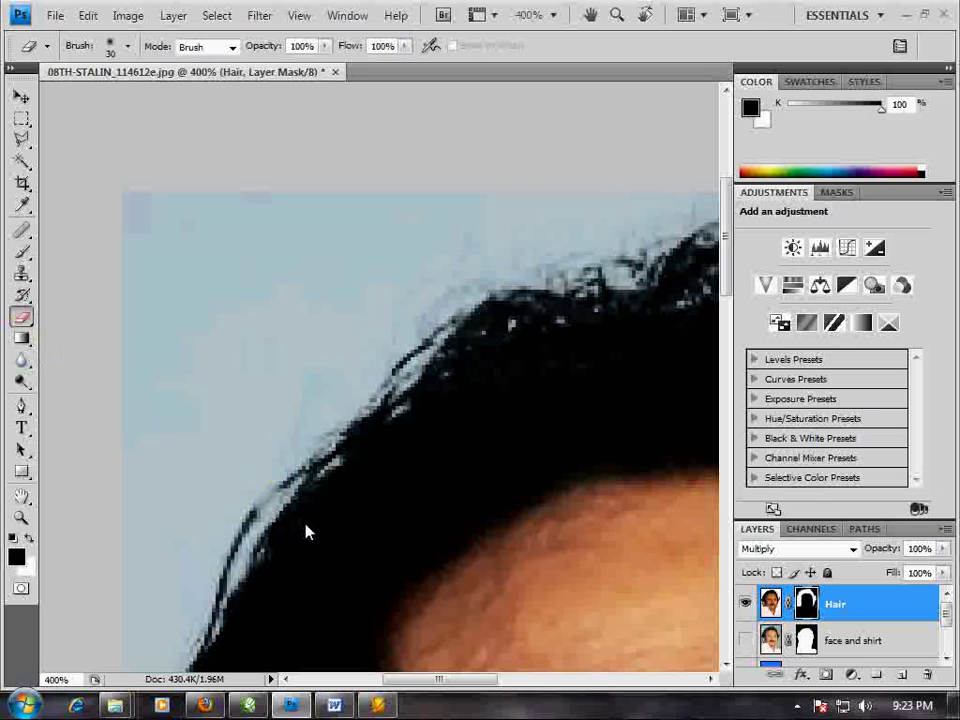
{"action": "key", "text": "bracketleft"}
{"action": "key", "text": "bracketleft"}
{"action": "key", "text": "bracketleft"}
{"action": "key", "text": "bracketleft"}
{"action": "key", "text": "bracketleft"}
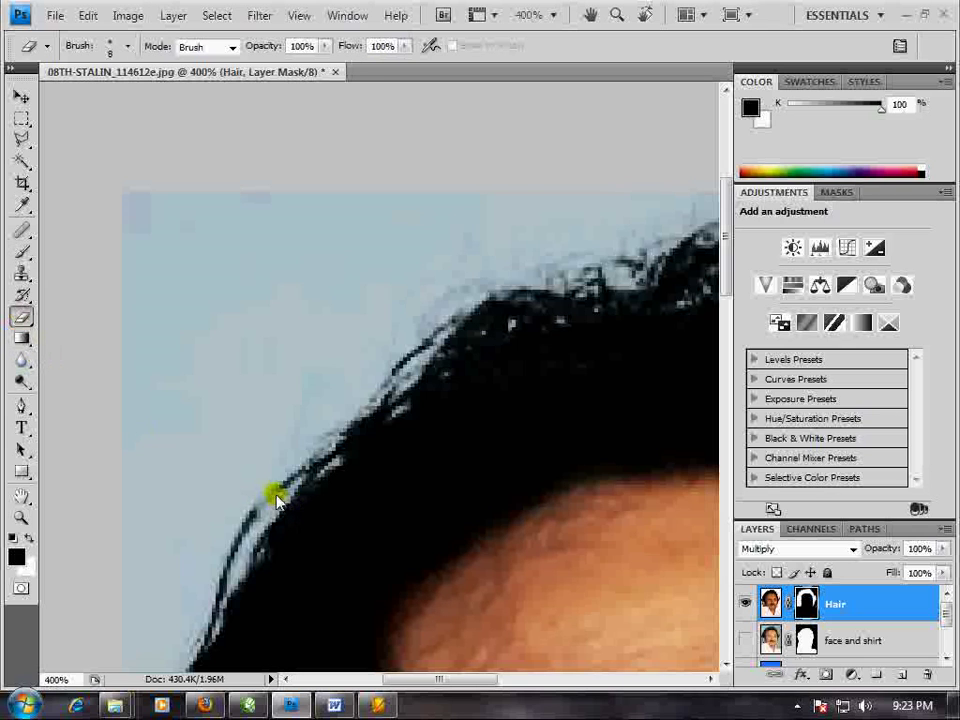
{"action": "left_click", "coordinate": [274, 495]}
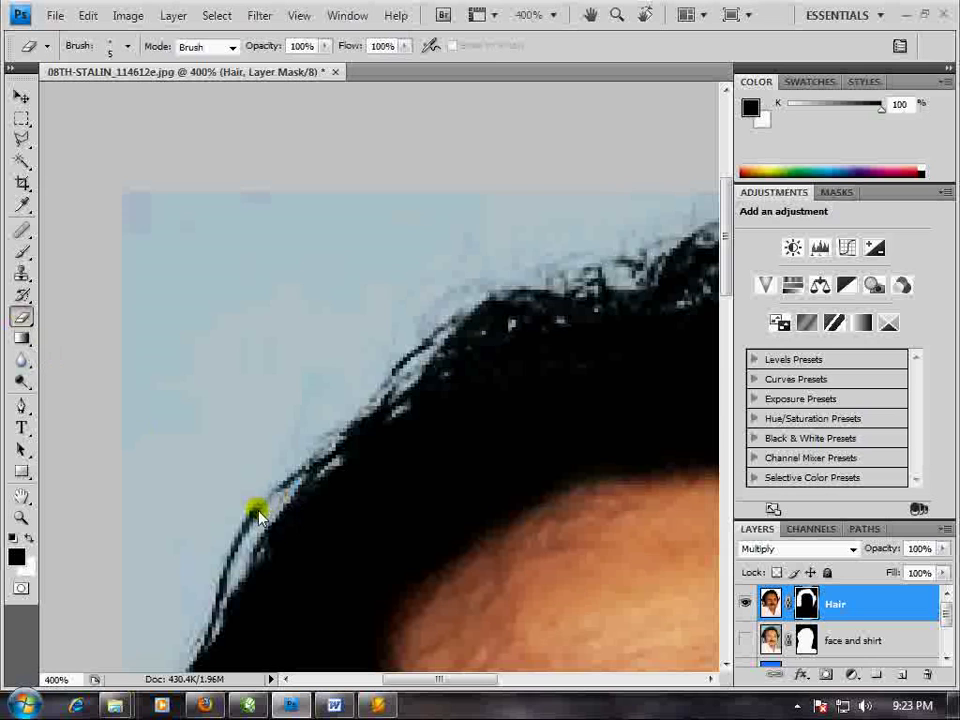
{"action": "left_click", "coordinate": [274, 493]}
{"action": "left_click", "coordinate": [288, 478]}
{"action": "left_click", "coordinate": [268, 495]}
Set the eraser to 5 px, adjust its hardness, and erase along the left hair strands.
{"action": "left_click", "coordinate": [126, 46]}
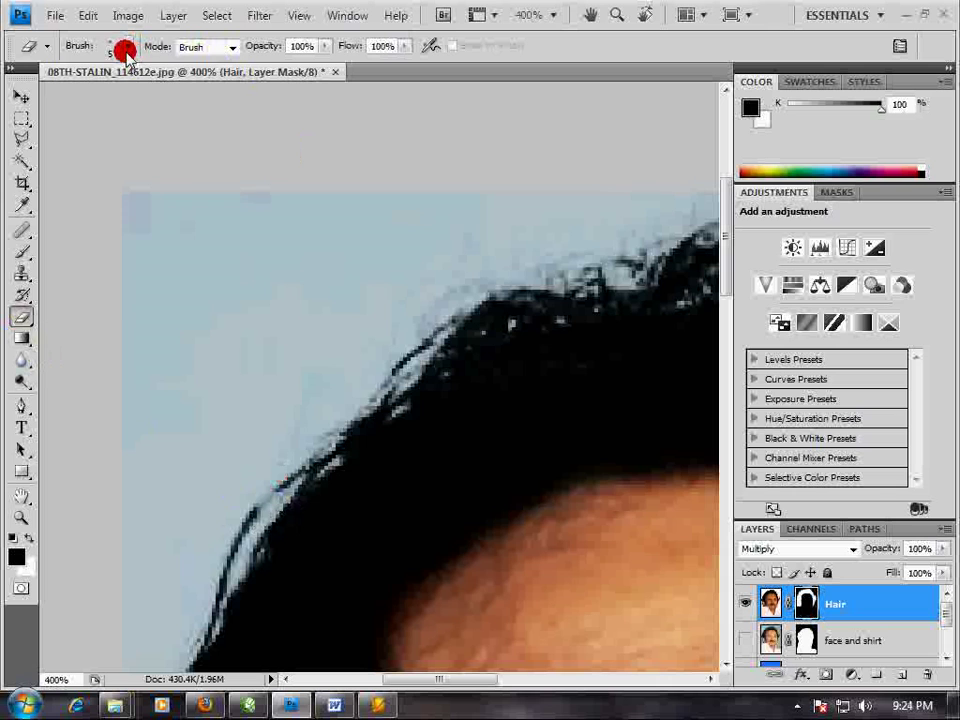
{"action": "left_click_drag", "start_coordinate": [32, 163], "coordinate": [259, 184]}
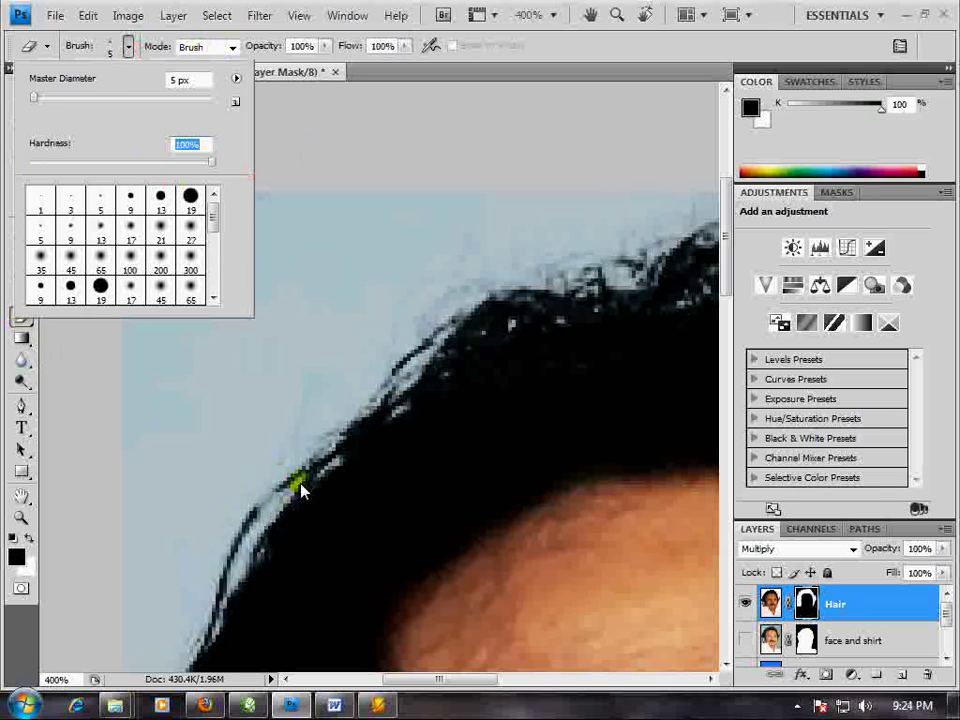
{"action": "left_click", "coordinate": [270, 494]}
{"action": "left_click_drag", "start_coordinate": [272, 497], "coordinate": [252, 510]}
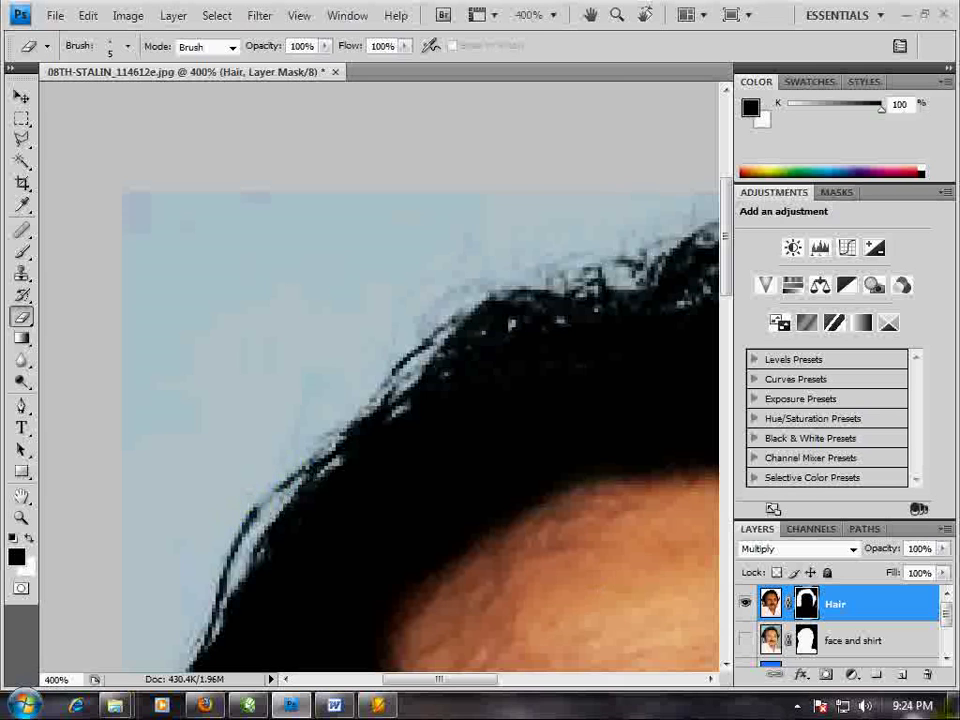
{"action": "left_click", "coordinate": [20, 380]}
Darken the fine left hair edge with a 7 px Burn stroke, then pan to the crown.
{"action": "right_click", "coordinate": [20, 383]}
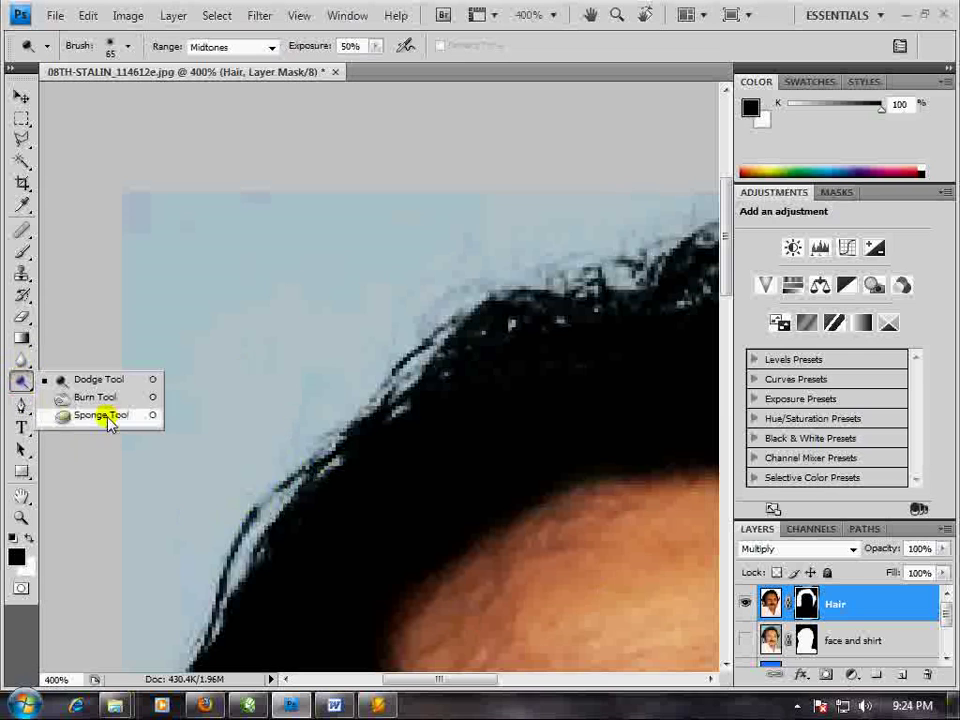
{"action": "left_click", "coordinate": [81, 394]}
{"action": "key", "text": "bracketleft"}
{"action": "key", "text": "bracketleft"}
{"action": "key", "text": "bracketleft"}
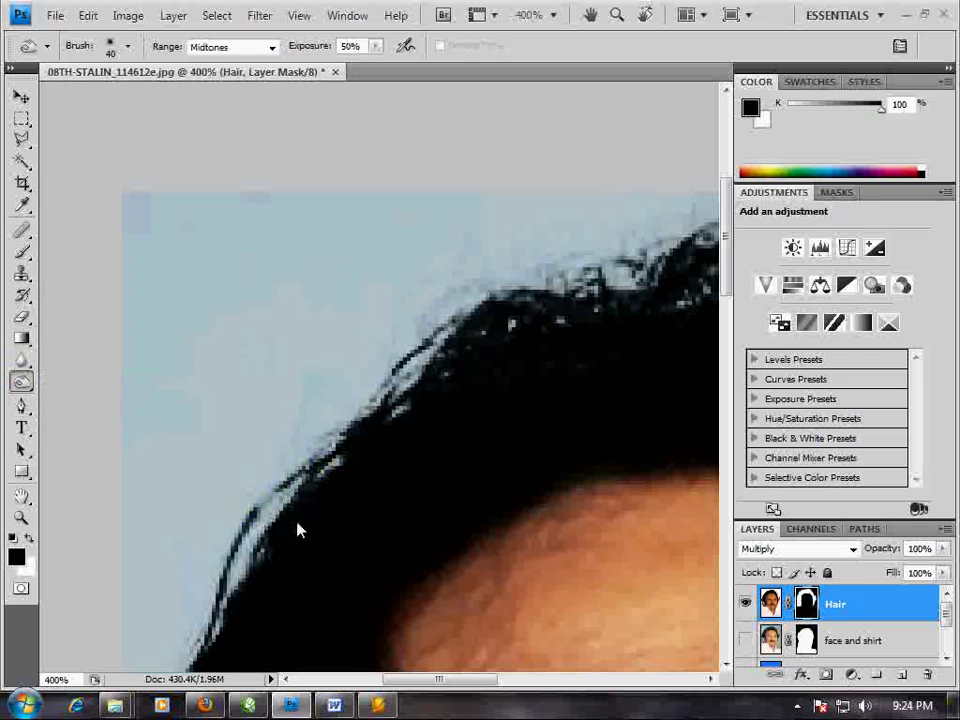
{"action": "mouse_move", "coordinate": [268, 497]}
{"action": "left_mouse_down"}
{"action": "mouse_move", "coordinate": [315, 482]}
{"action": "mouse_move", "coordinate": [403, 357]}
{"action": "mouse_move", "coordinate": [326, 439]}
{"action": "mouse_move", "coordinate": [420, 350]}
{"action": "left_mouse_up"}
{"action": "left_click_drag", "start_coordinate": [530, 348], "coordinate": [351, 396]}
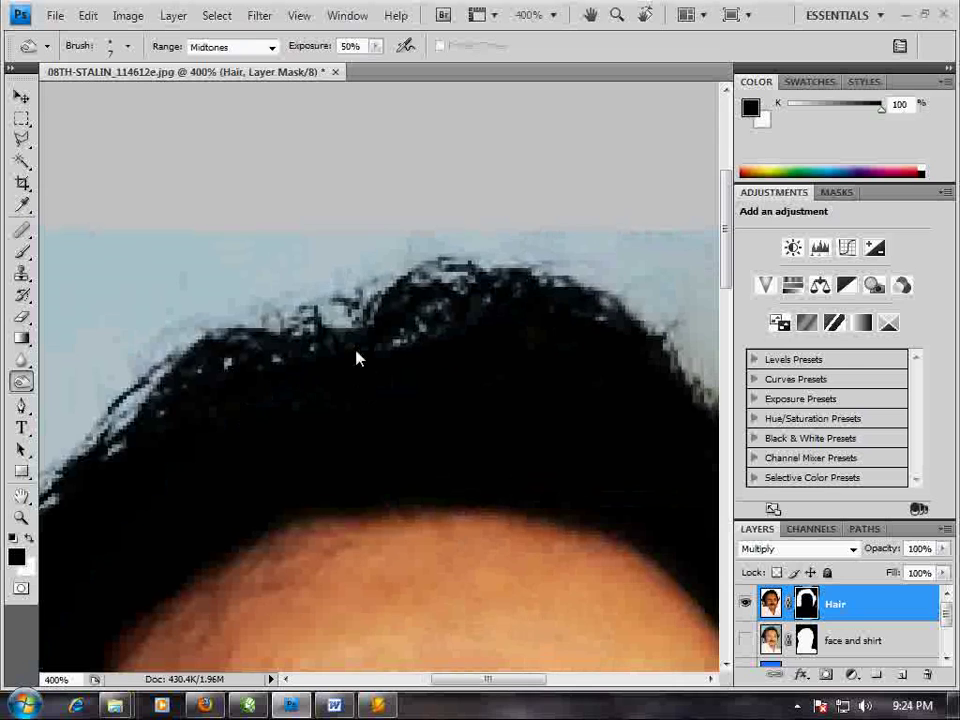
{"action": "mouse_move", "coordinate": [609, 370]}
{"action": "left_mouse_down"}
{"action": "mouse_move", "coordinate": [333, 420]}
{"action": "mouse_move", "coordinate": [422, 358]}
{"action": "mouse_move", "coordinate": [395, 343]}
{"action": "left_mouse_up"}
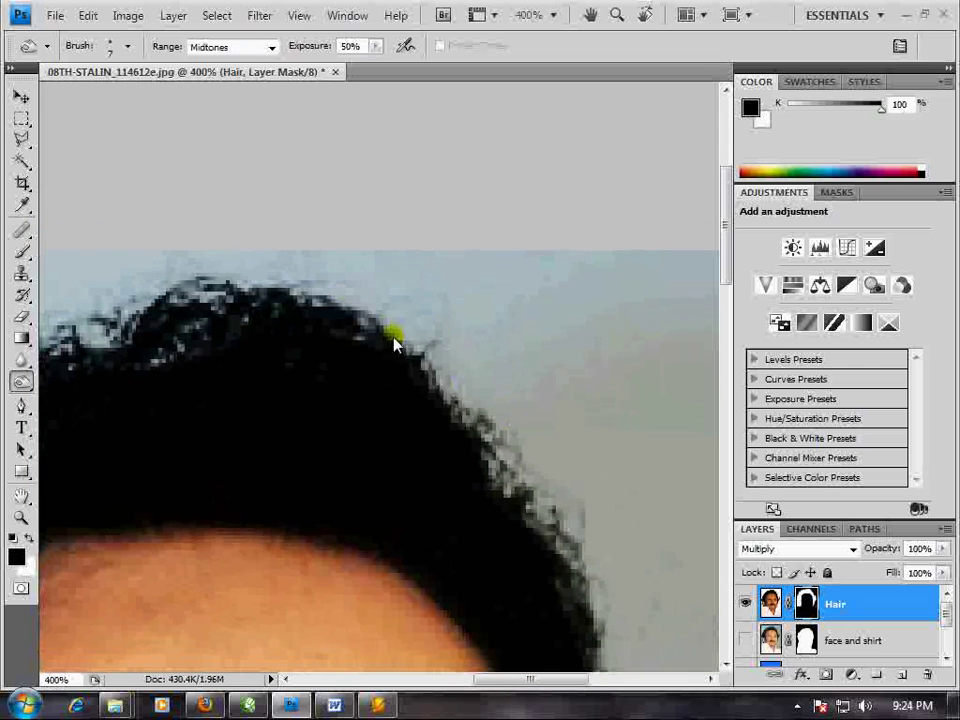
Hide Layer 0, show the blue gradient Layer 1, and zoom out to the full portrait.
{"action": "left_click", "coordinate": [750, 636]}
{"action": "scroll", "coordinate": [752, 645], "scroll_direction": "down", "scroll_amount": 2}
{"action": "scroll", "coordinate": [748, 647], "scroll_direction": "down", "scroll_amount": 1}
{"action": "left_click", "coordinate": [746, 648]}
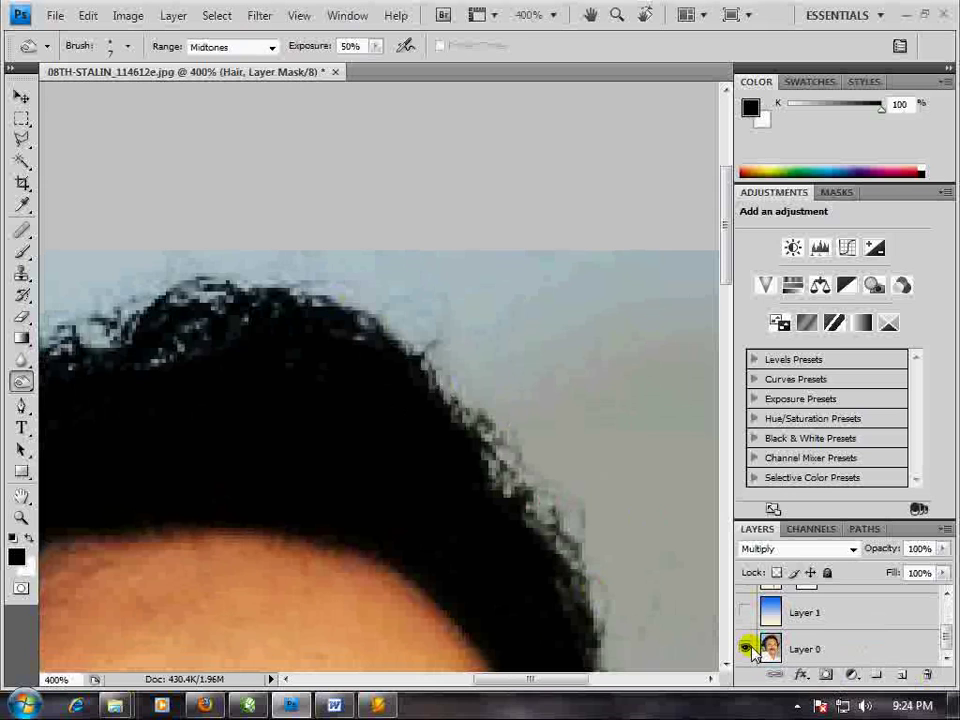
{"action": "left_click", "coordinate": [746, 612]}
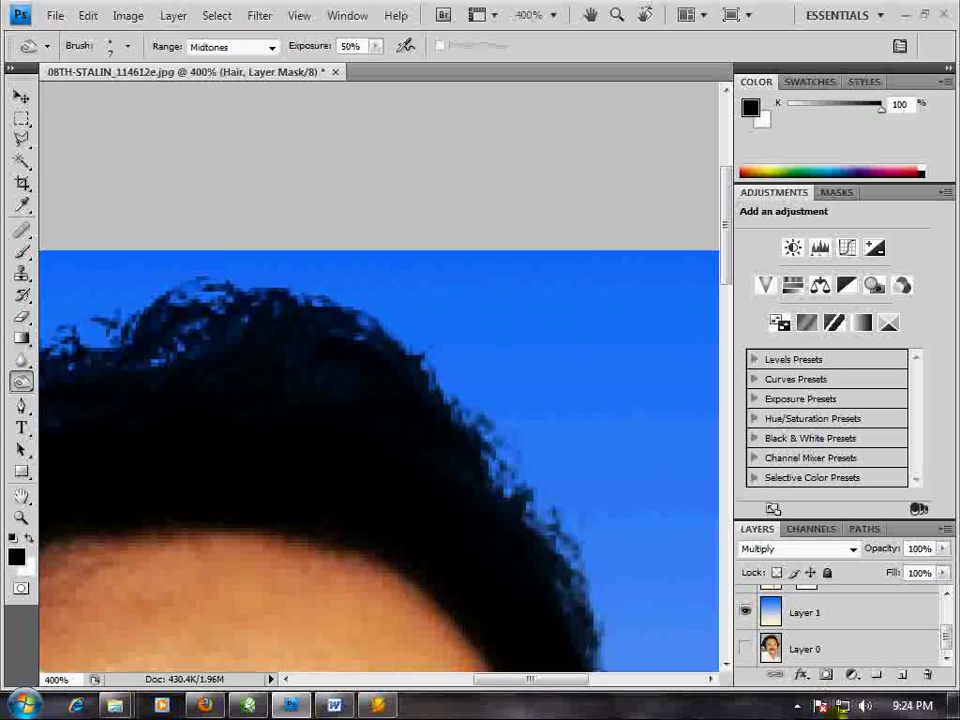
{"action": "key", "text": "ctrl+minus"}
{"action": "key", "text": "ctrl+minus"}
{"action": "key", "text": "ctrl+minus"}
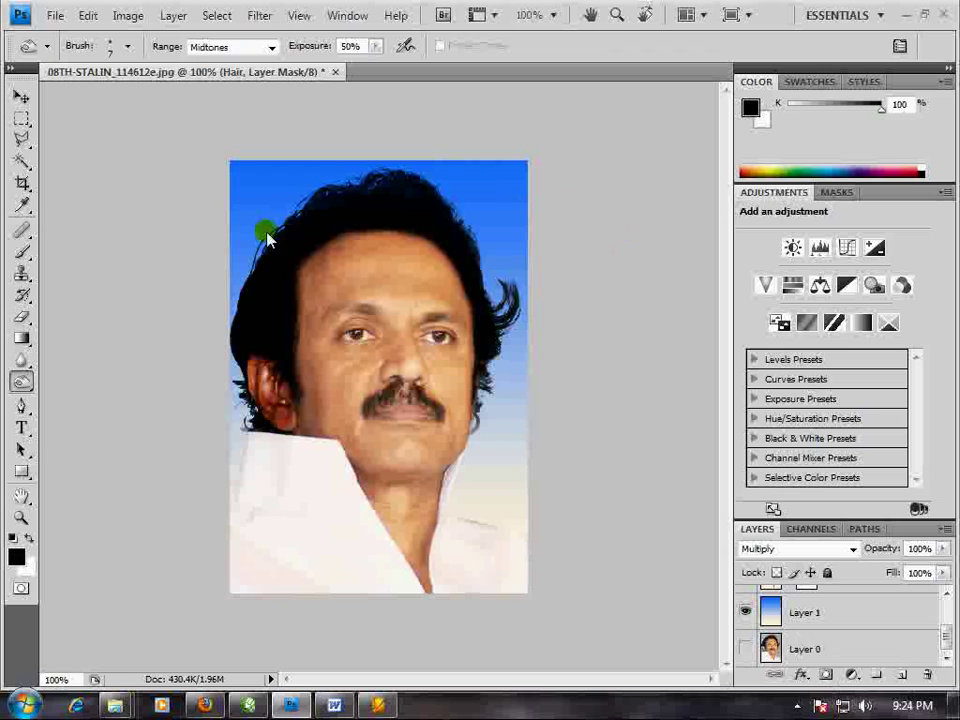
{"action": "left_click", "coordinate": [768, 666]}
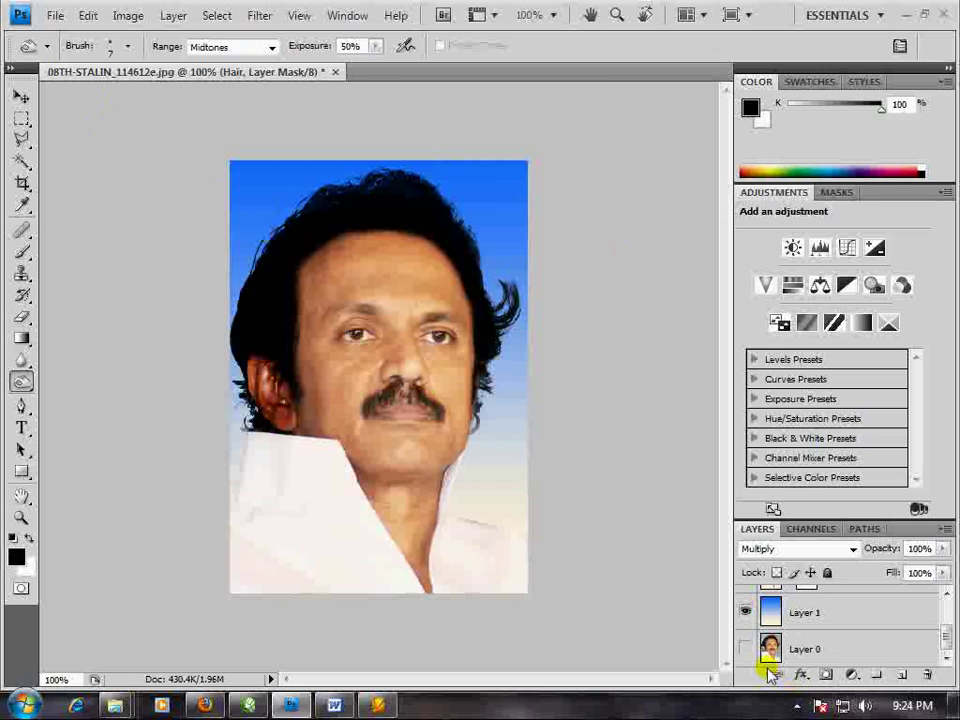